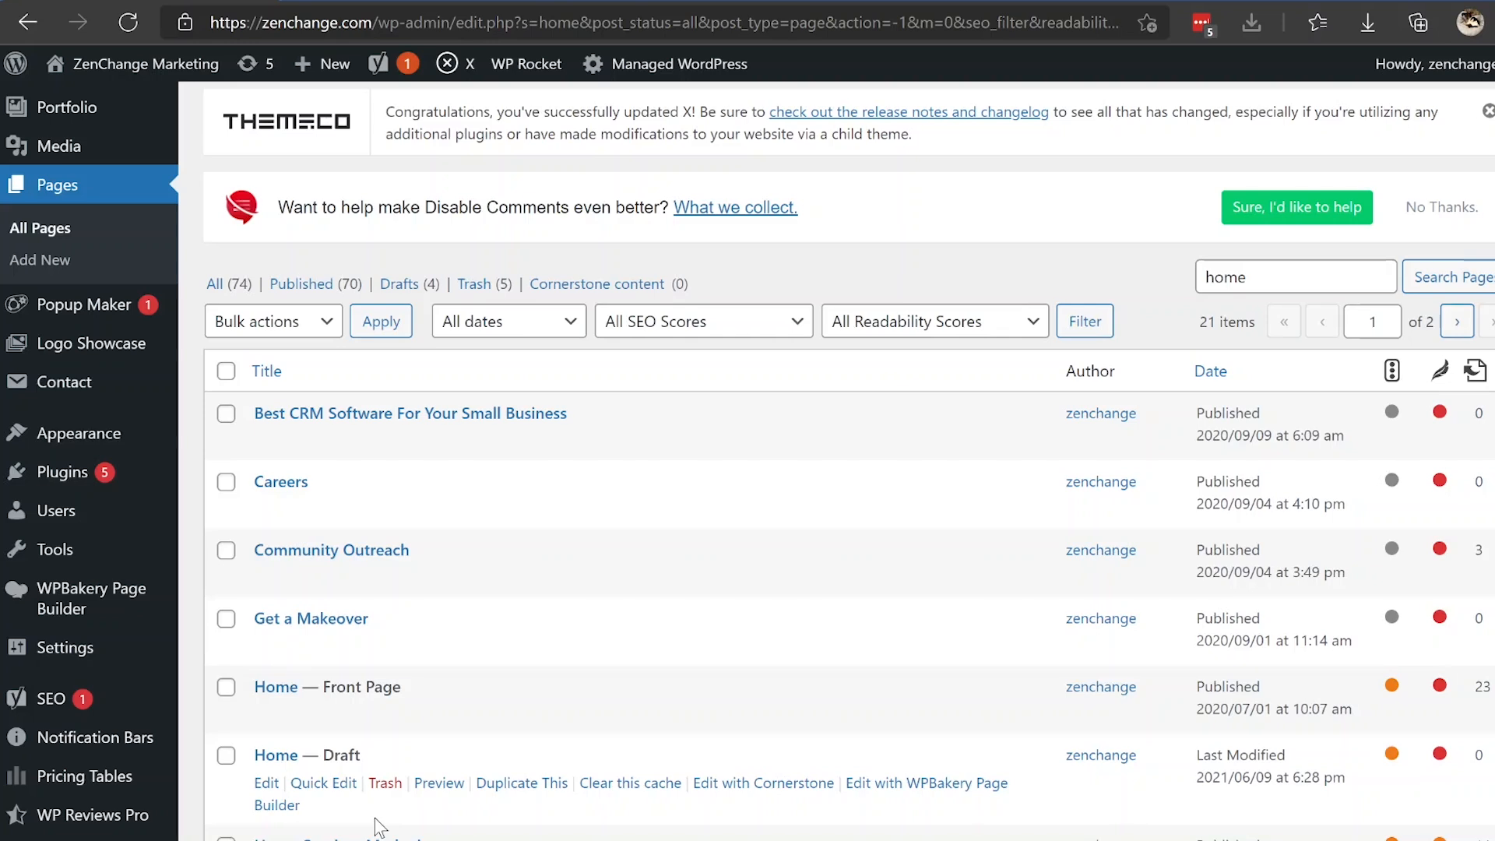
- Open the draft version of the Home page for editing
{"action": "left_click_drag", "start_coordinate": [362, 755], "coordinate": [322, 755]}
{"action": "left_click", "coordinate": [225, 786]}
{"action": "left_click", "coordinate": [264, 785]}
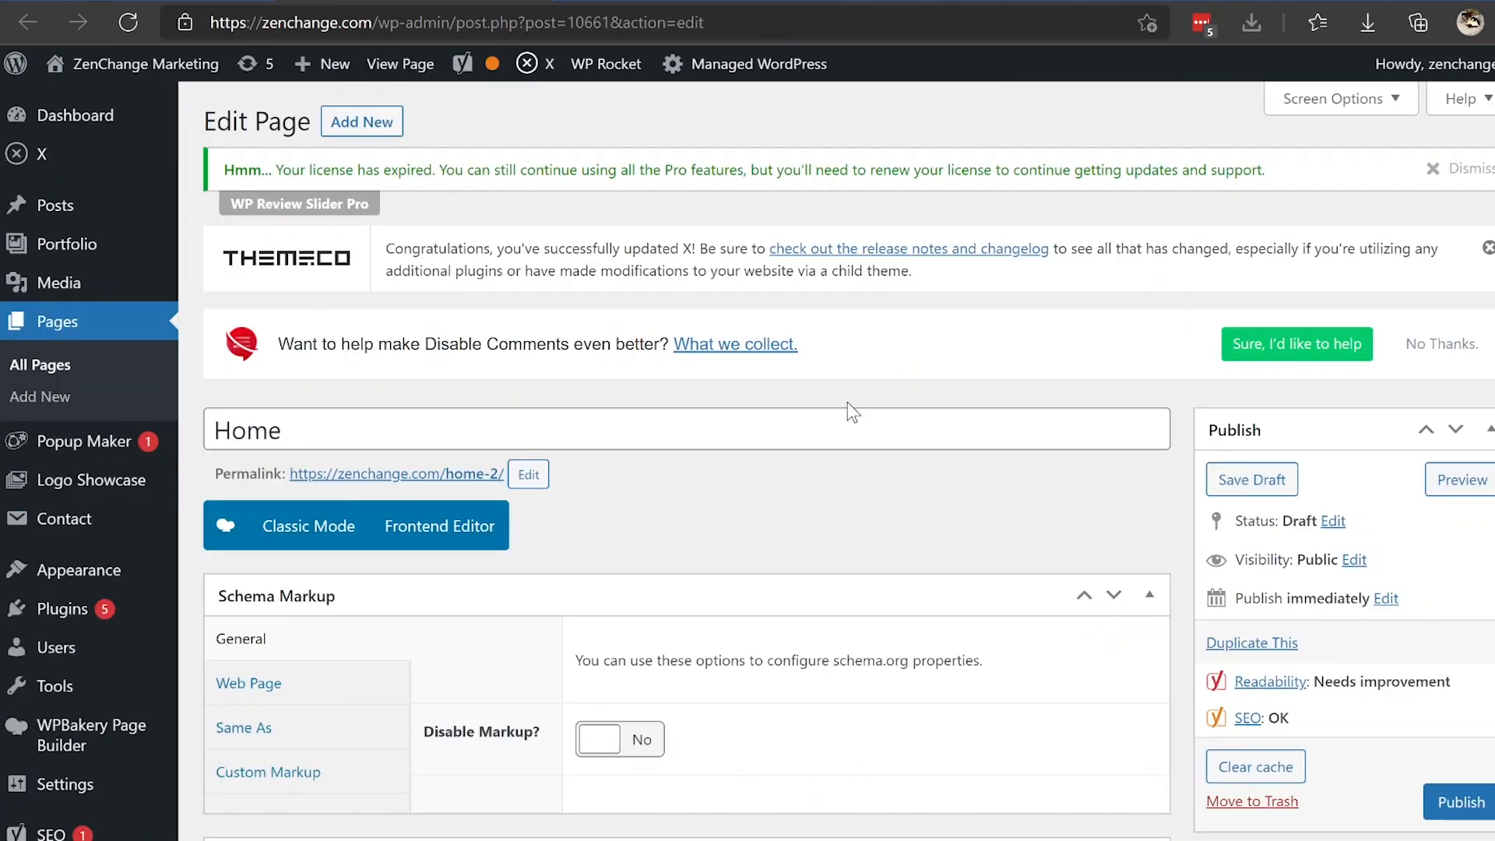
- Examine the first section's layout in the backend page builder, including its headings, text, button, raw HTML and image elements
{"action": "scroll", "coordinate": [848, 402], "scroll_direction": "down", "scroll_amount": 10}
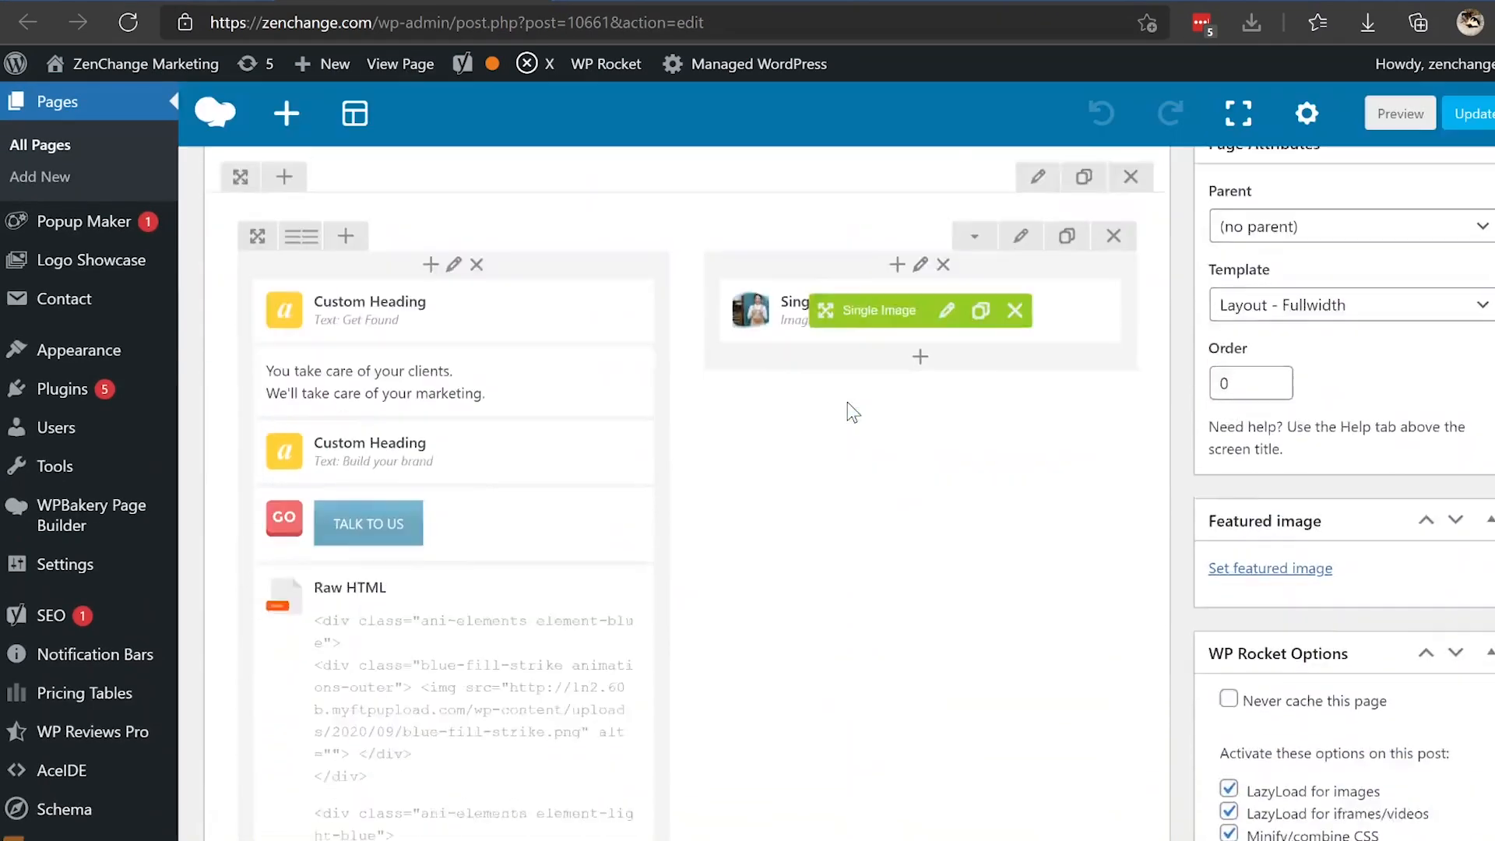
{"action": "scroll", "coordinate": [847, 402], "scroll_direction": "up", "scroll_amount": 5}
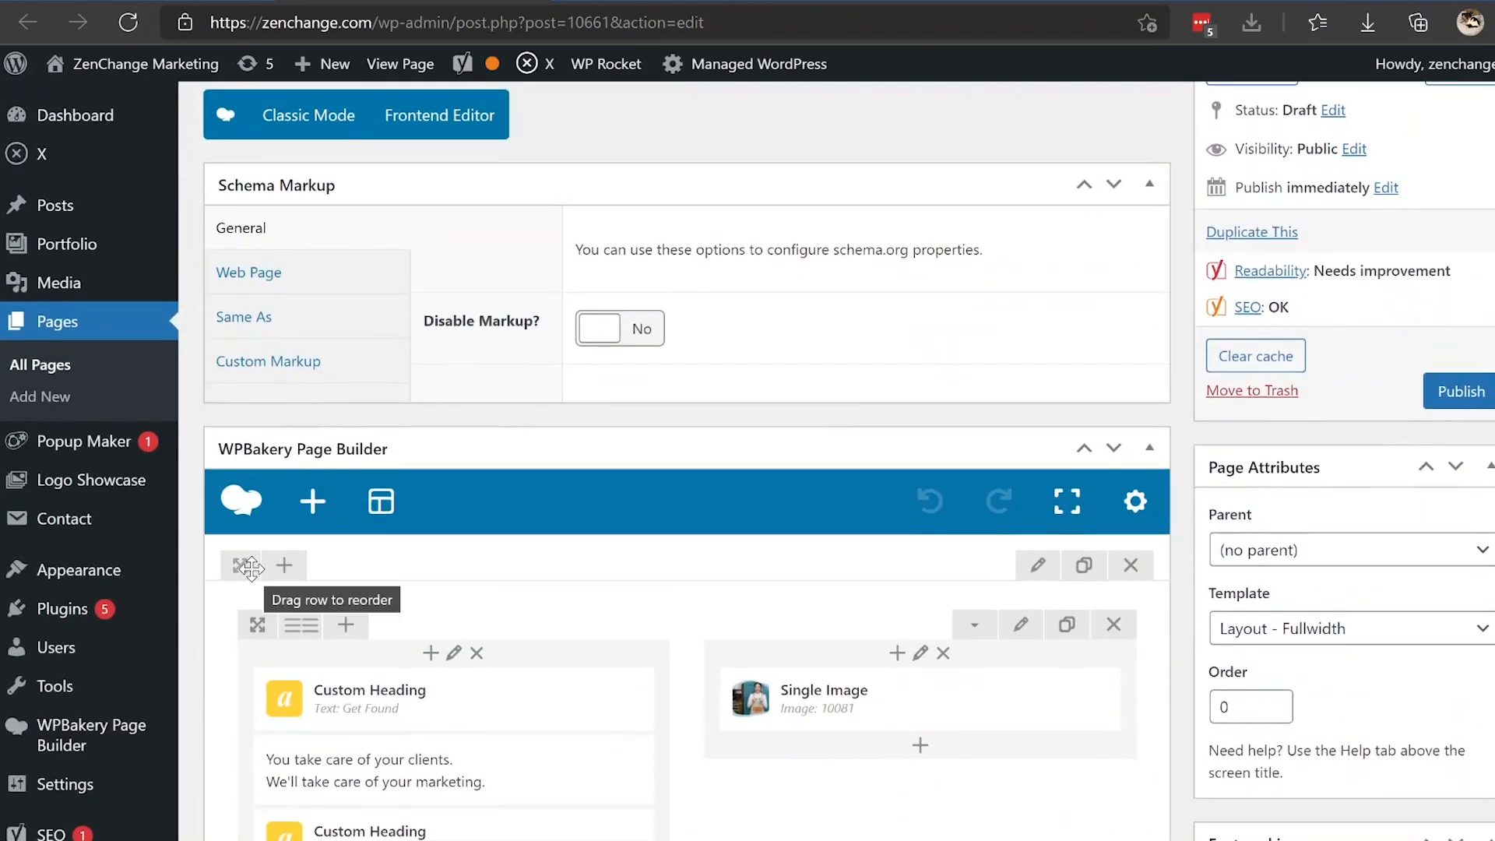
{"action": "scroll", "coordinate": [550, 567], "scroll_direction": "down", "scroll_amount": 4}
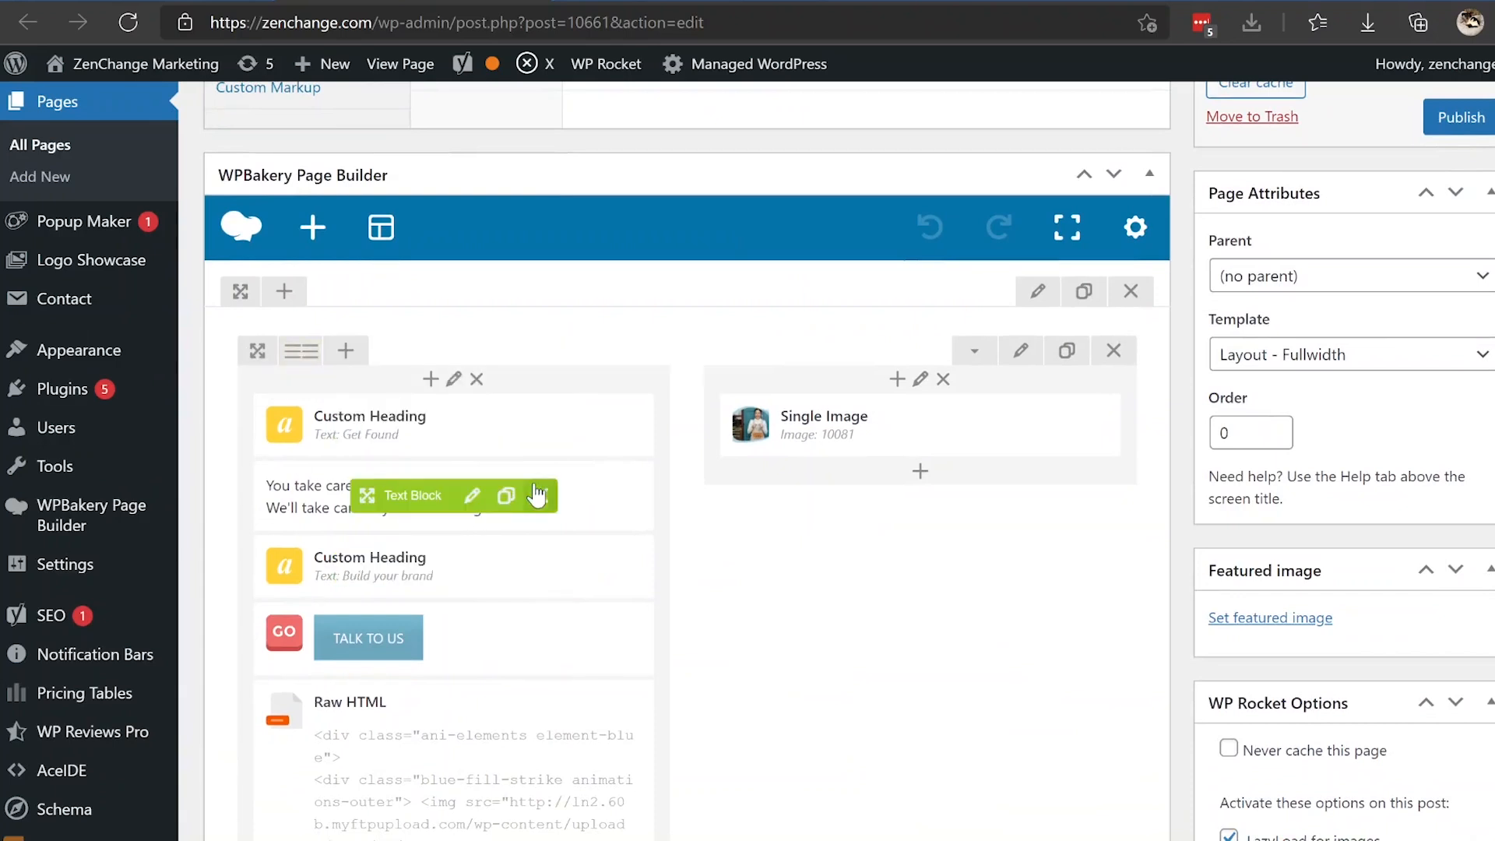
{"action": "scroll", "coordinate": [896, 580], "scroll_direction": "down", "scroll_amount": 2}
{"action": "scroll", "coordinate": [894, 580], "scroll_direction": "down", "scroll_amount": 8}
{"action": "scroll", "coordinate": [894, 580], "scroll_direction": "up", "scroll_amount": 4}
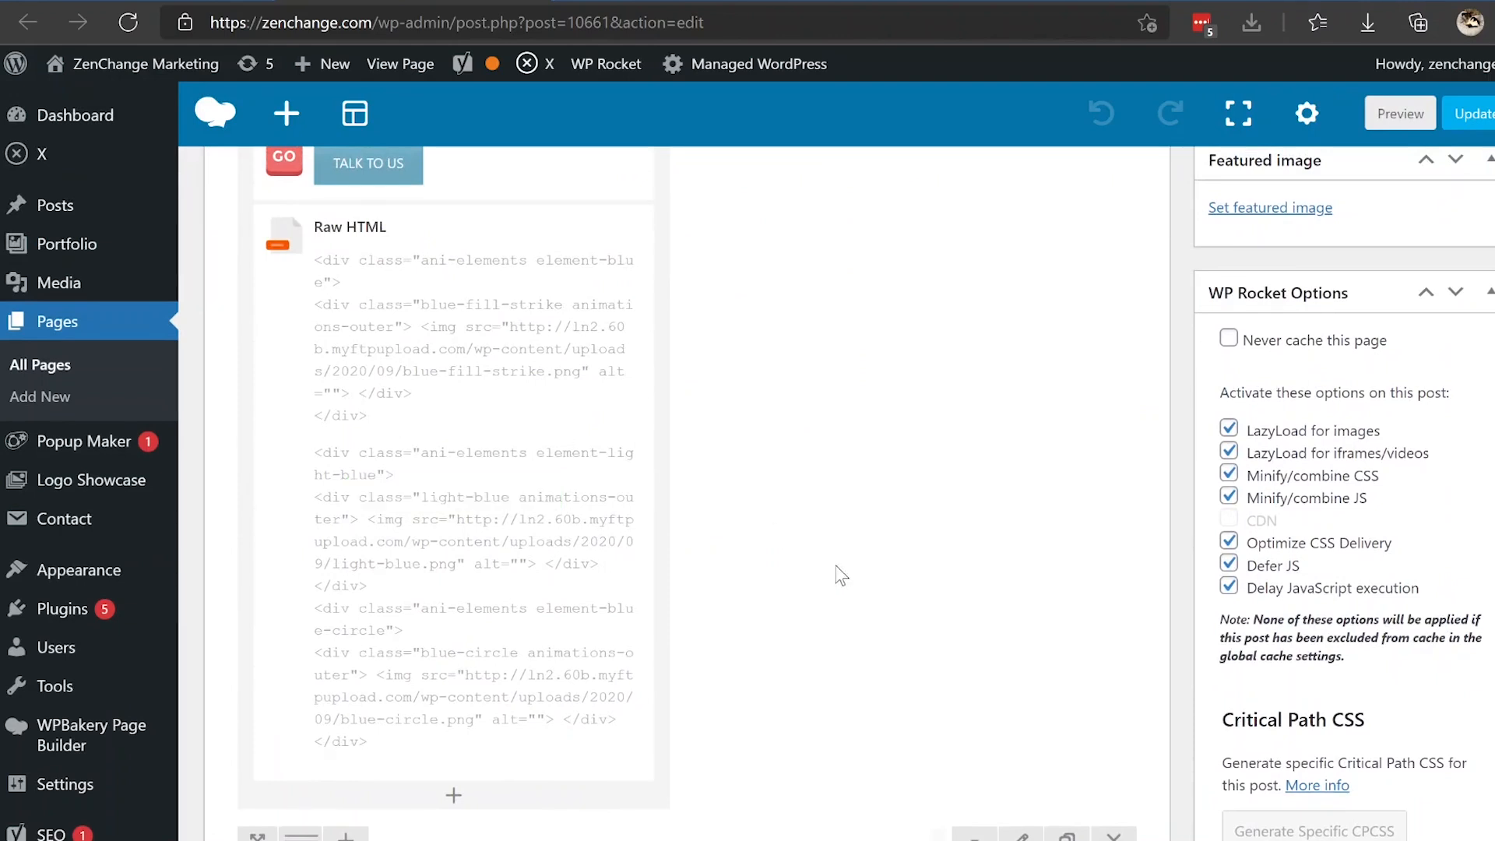
{"action": "scroll", "coordinate": [833, 553], "scroll_direction": "up", "scroll_amount": 8}
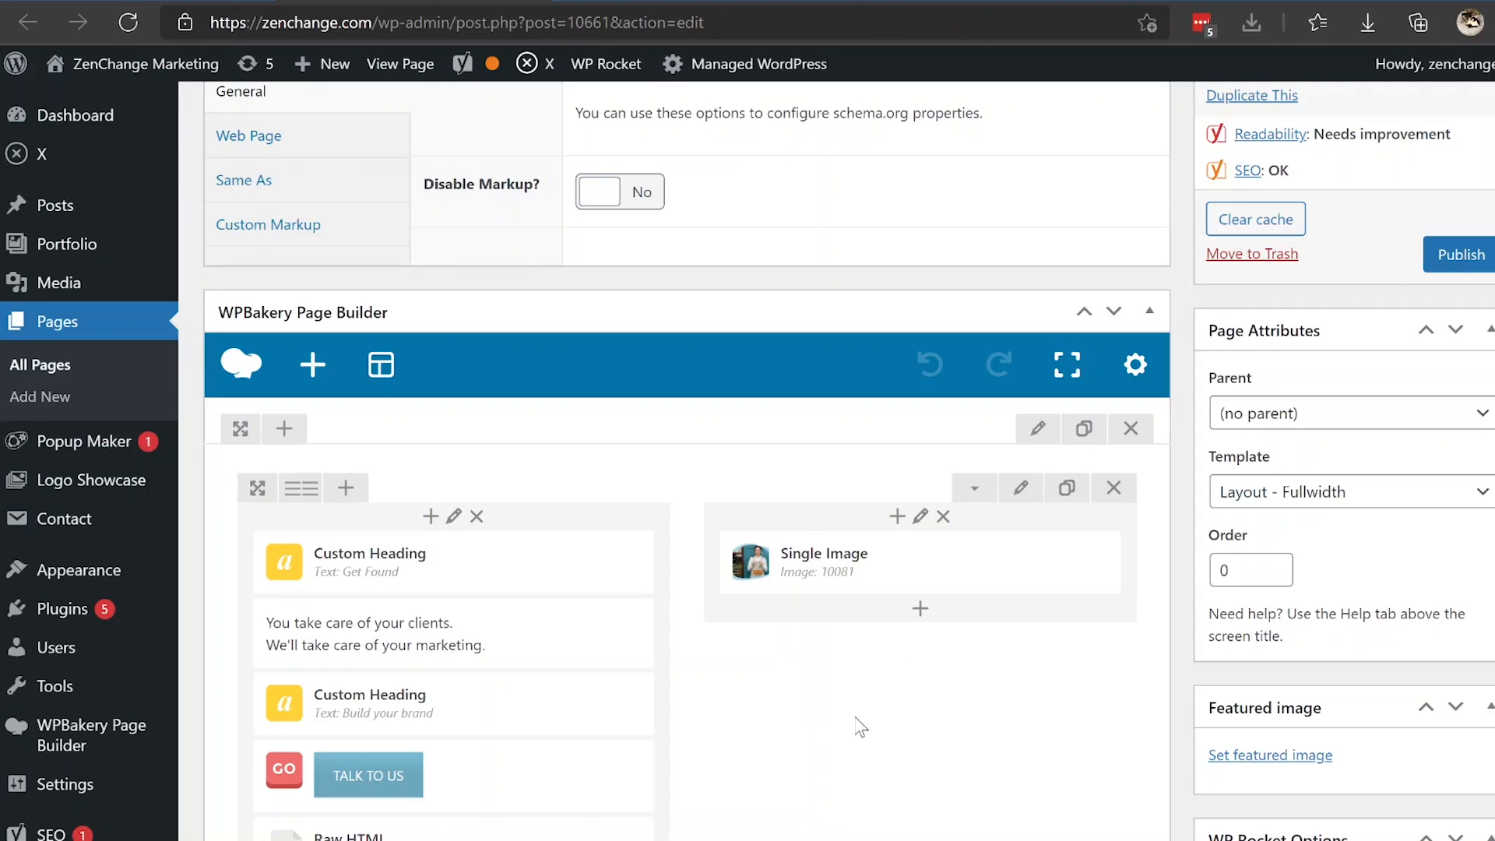
{"action": "scroll", "coordinate": [860, 727], "scroll_direction": "down", "scroll_amount": 3}
{"action": "scroll", "coordinate": [860, 720], "scroll_direction": "up", "scroll_amount": 3}
{"action": "scroll", "coordinate": [788, 655], "scroll_direction": "down", "scroll_amount": 4}
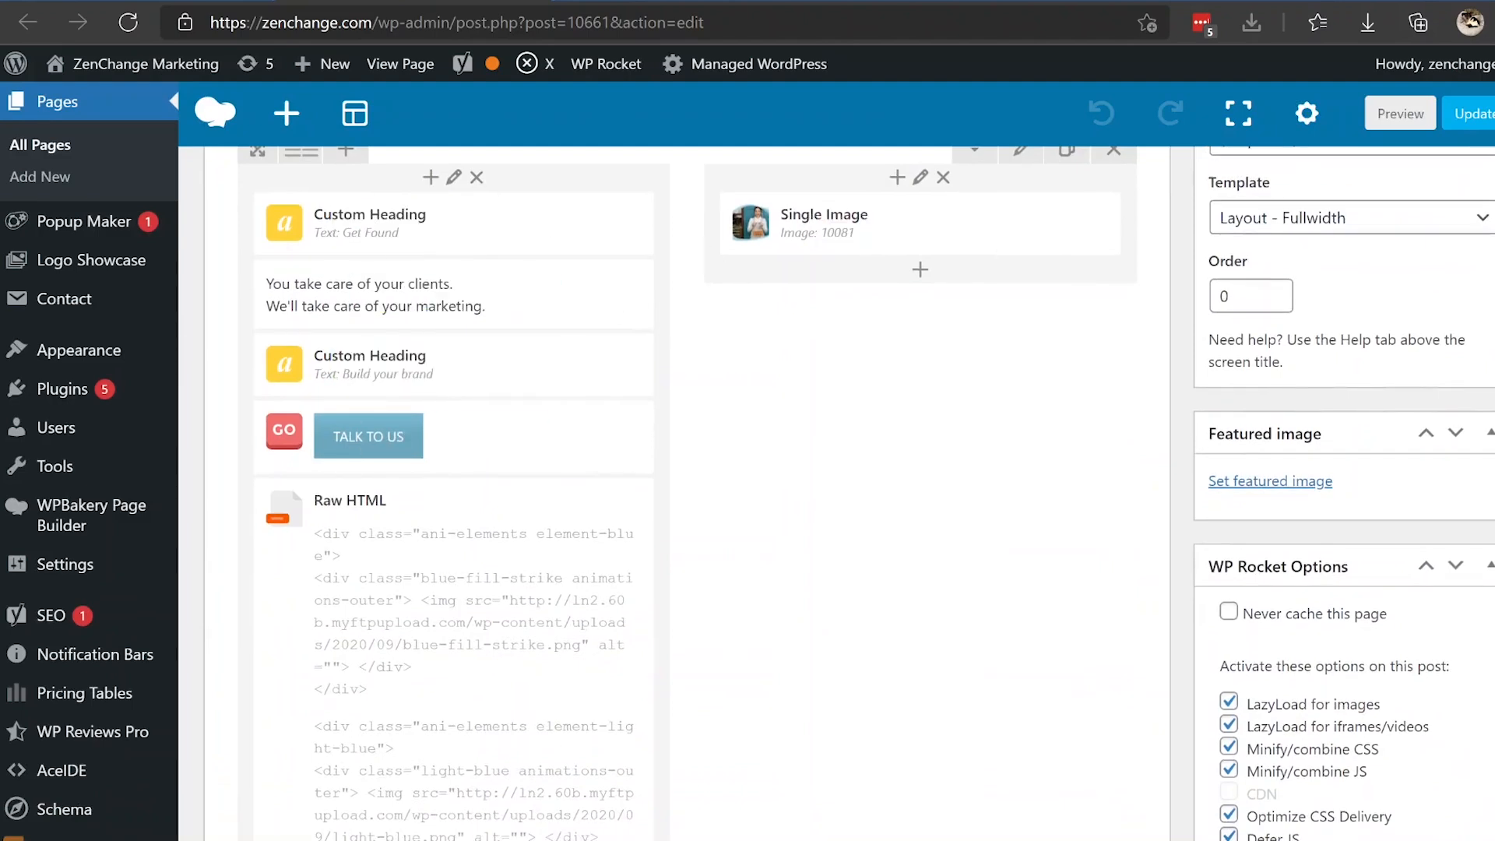
- Look through the sections and rows below the banner in the backend page builder and return to the banner section
{"action": "scroll", "coordinate": [685, 490], "scroll_direction": "down", "scroll_amount": 7}
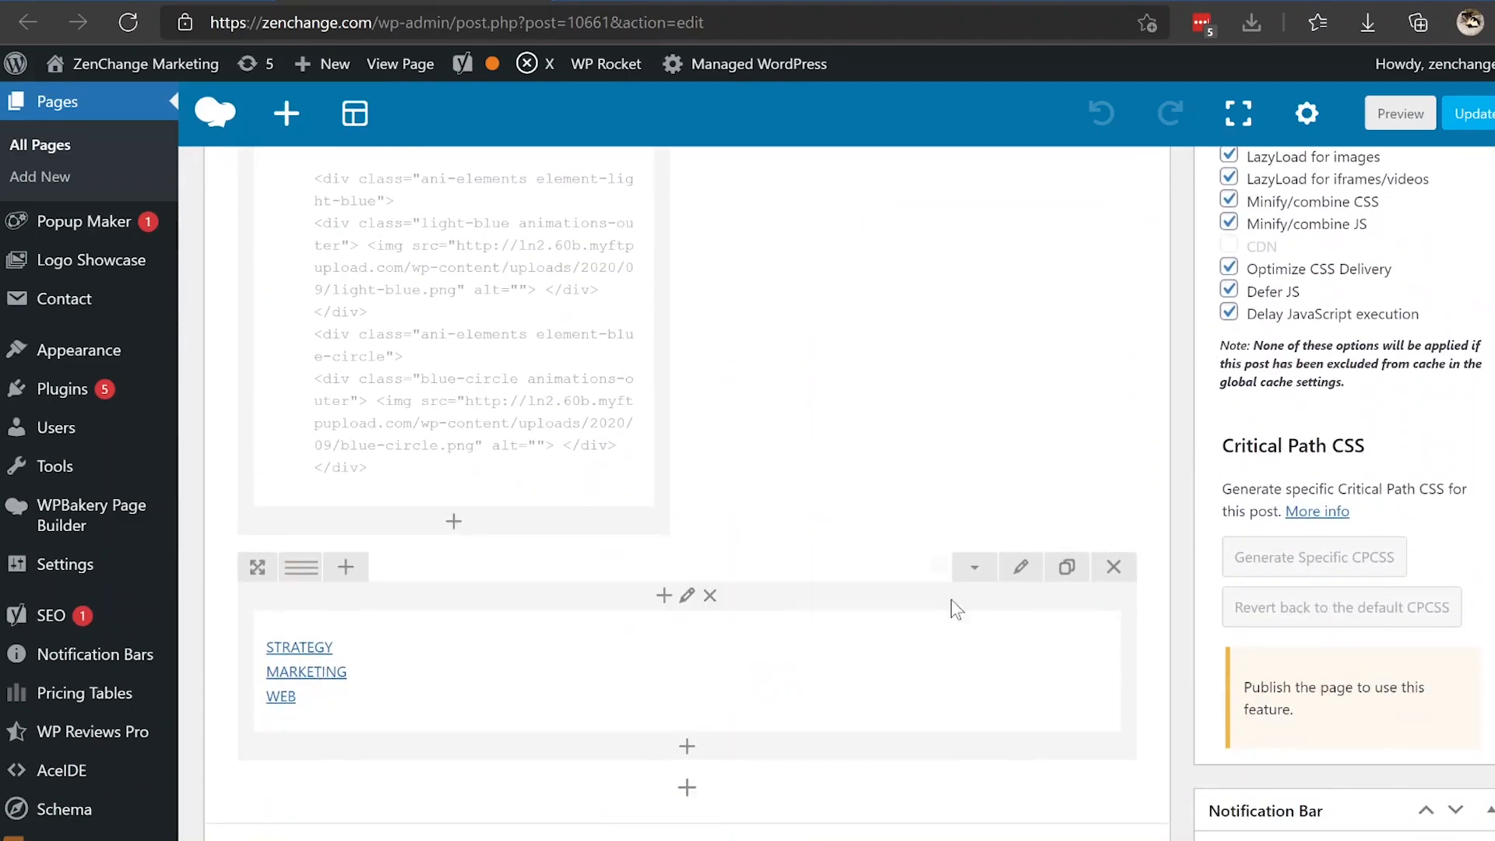
{"action": "scroll", "coordinate": [849, 667], "scroll_direction": "down", "scroll_amount": 4}
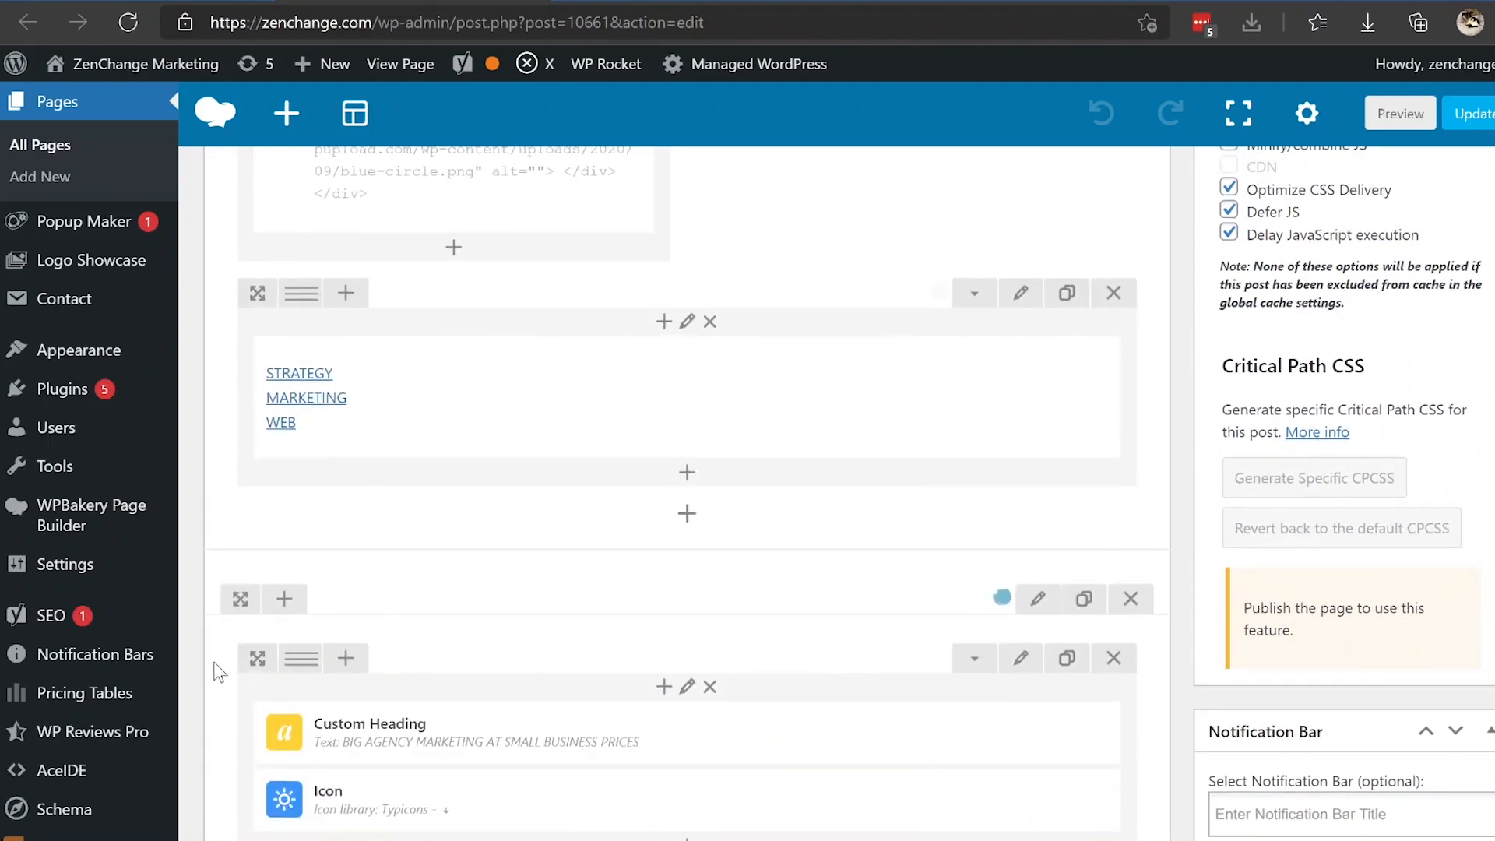
{"action": "scroll", "coordinate": [468, 494], "scroll_direction": "down", "scroll_amount": 4}
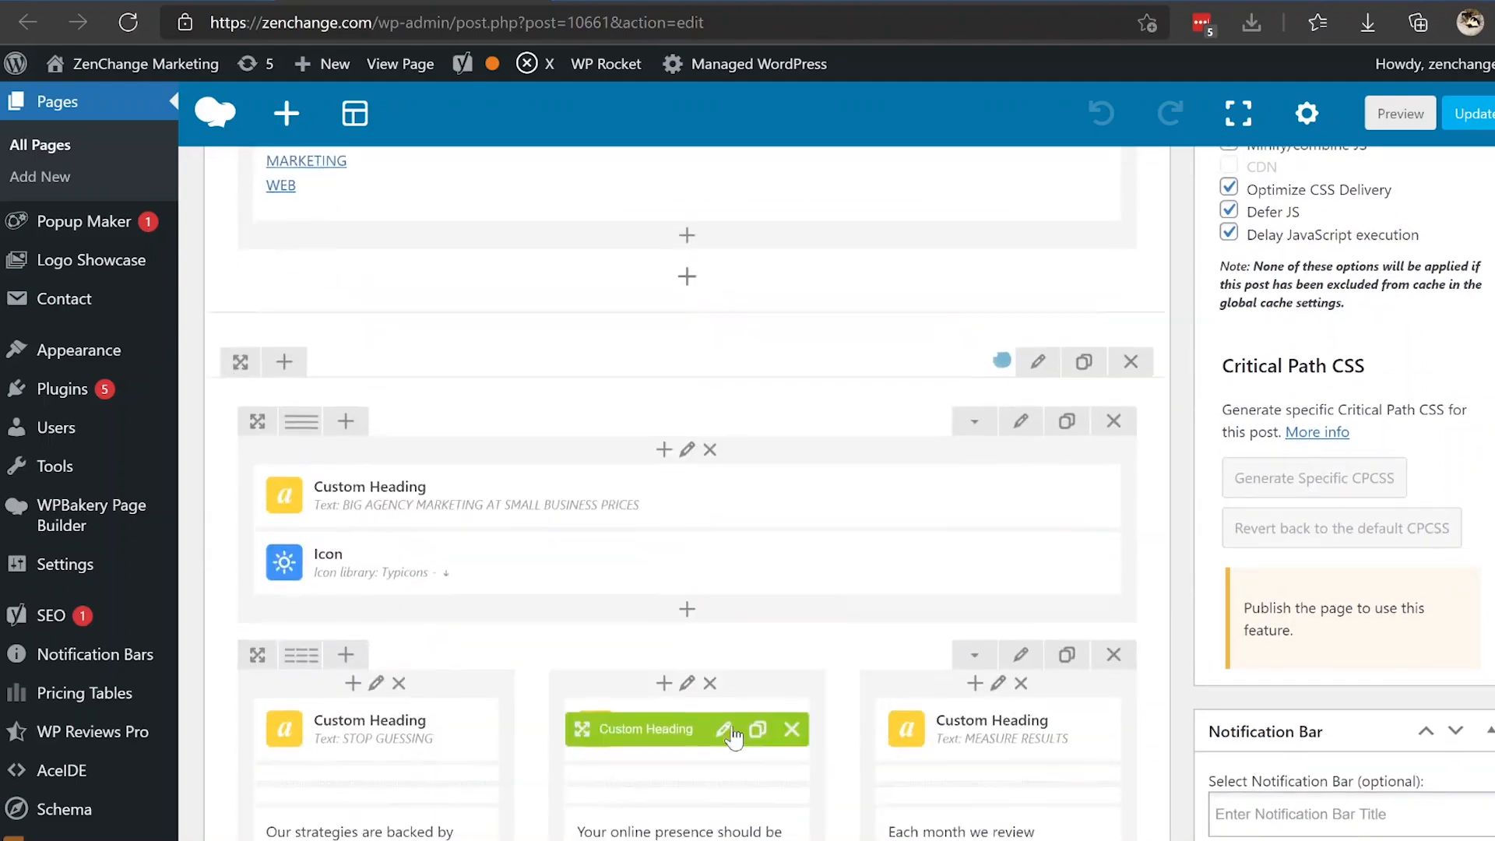
{"action": "scroll", "coordinate": [581, 614], "scroll_direction": "down", "scroll_amount": 6}
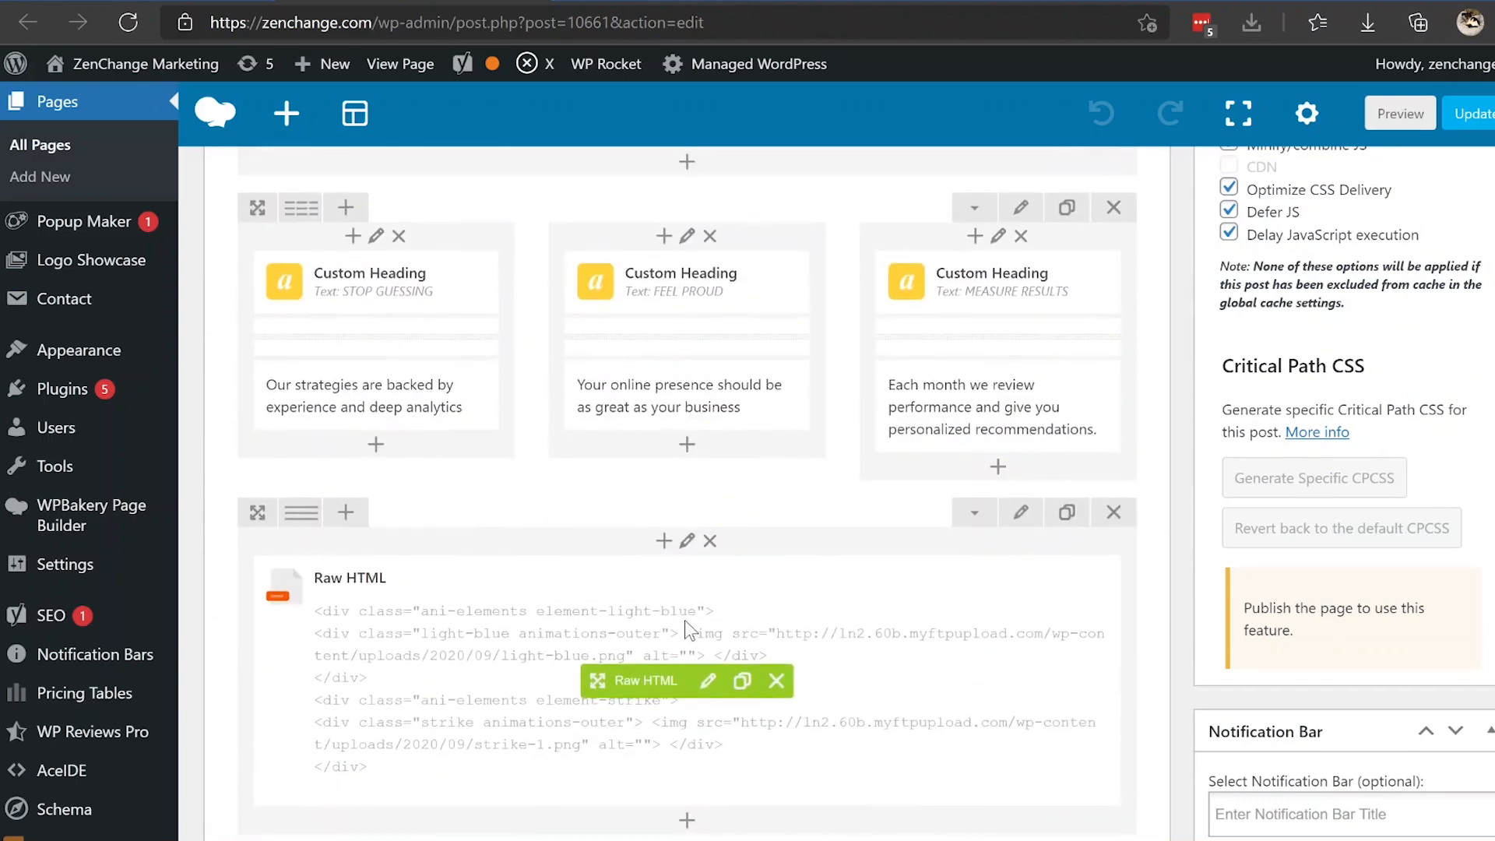
{"action": "scroll", "coordinate": [687, 629], "scroll_direction": "down", "scroll_amount": 6}
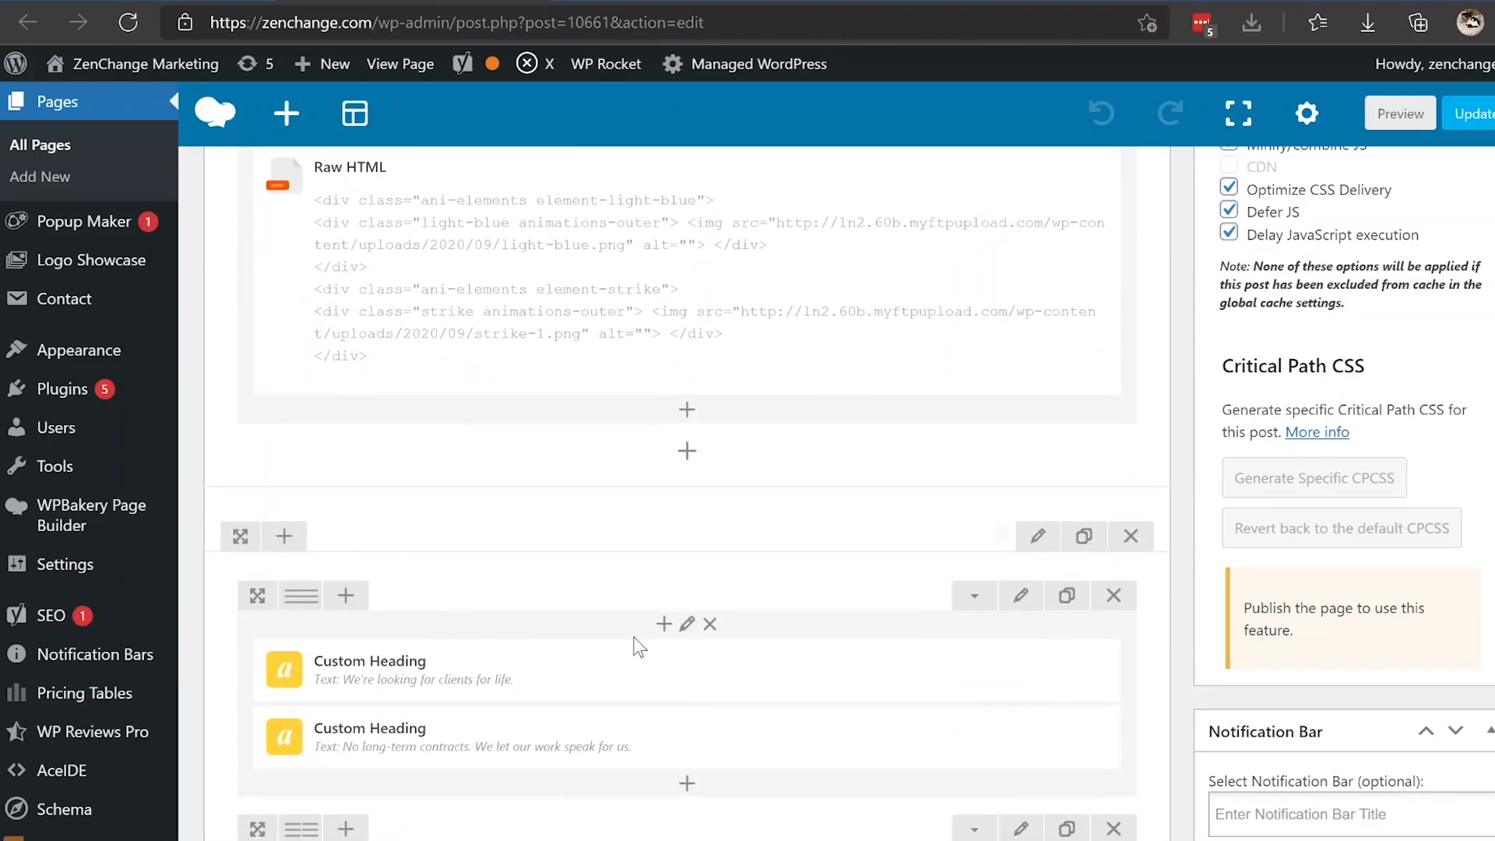
{"action": "scroll", "coordinate": [639, 646], "scroll_direction": "up", "scroll_amount": 15}
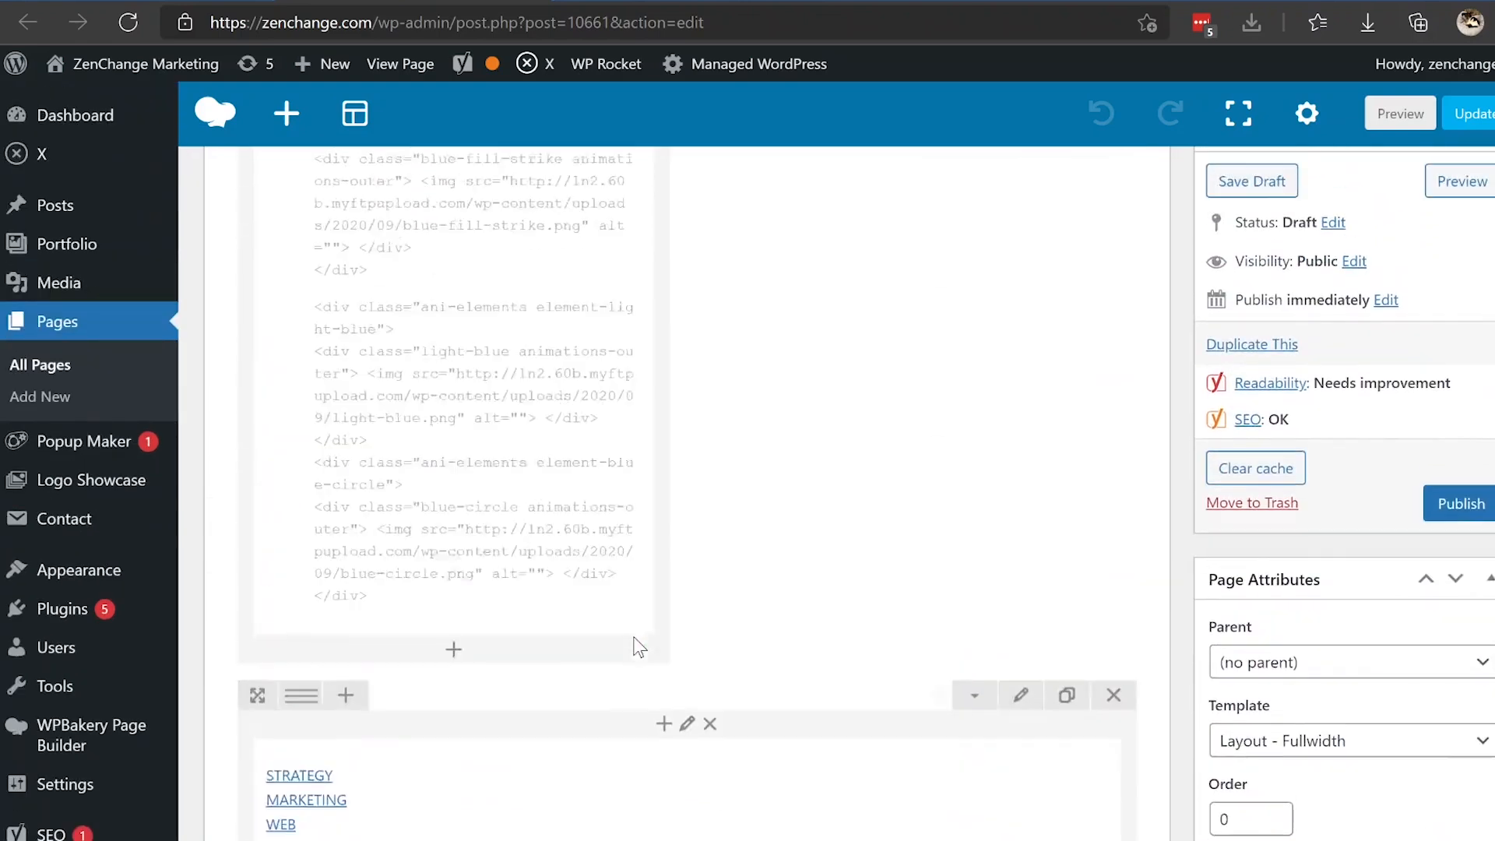
{"action": "scroll", "coordinate": [639, 647], "scroll_direction": "up", "scroll_amount": 6}
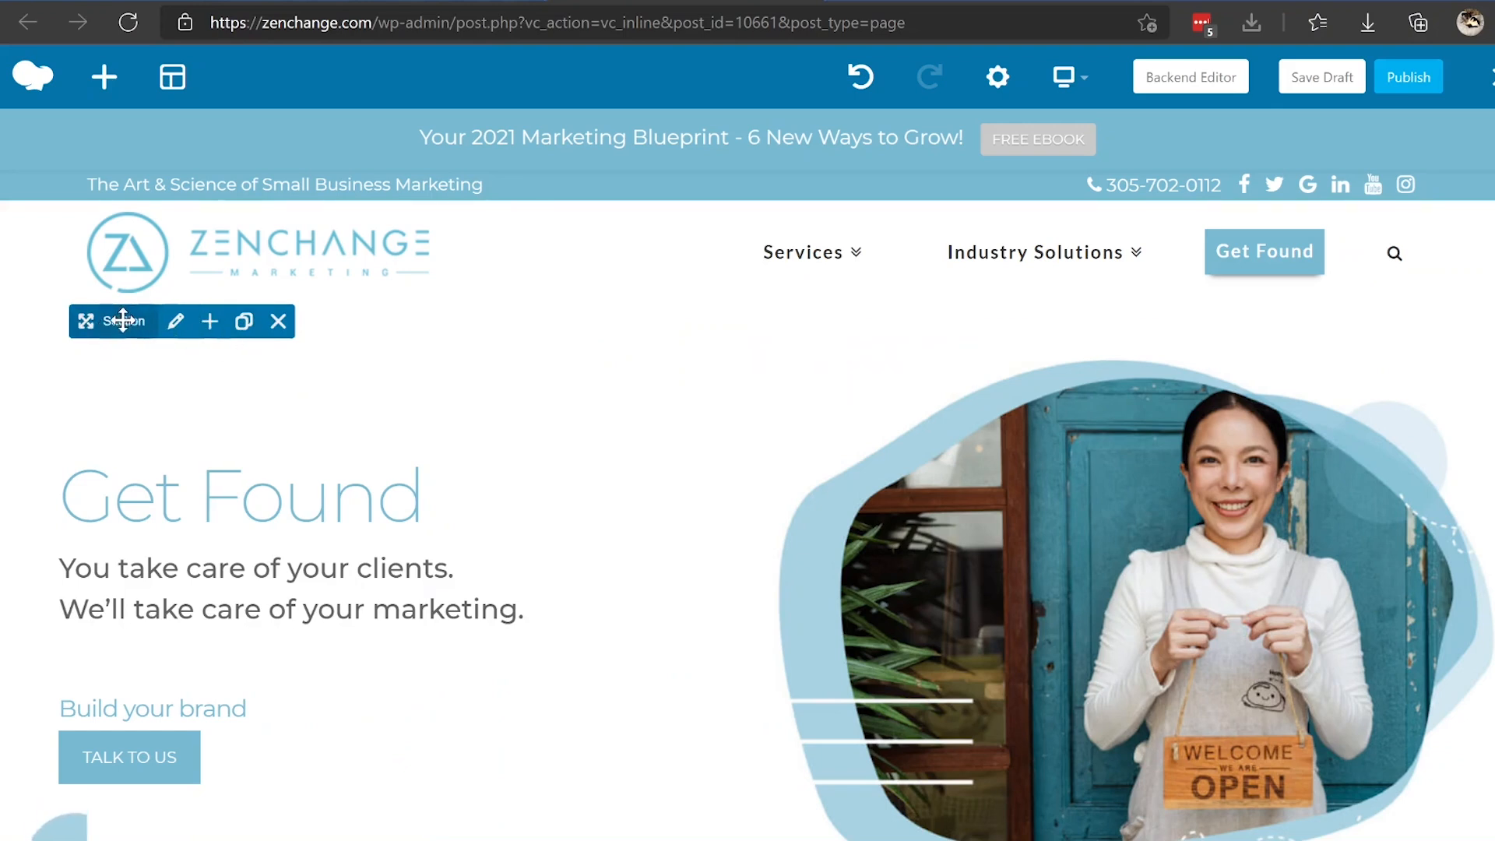
- Compare the page's sections in the frontend editor with the same sections in the backend page builder
{"action": "scroll", "coordinate": [595, 420], "scroll_direction": "down", "scroll_amount": 10}
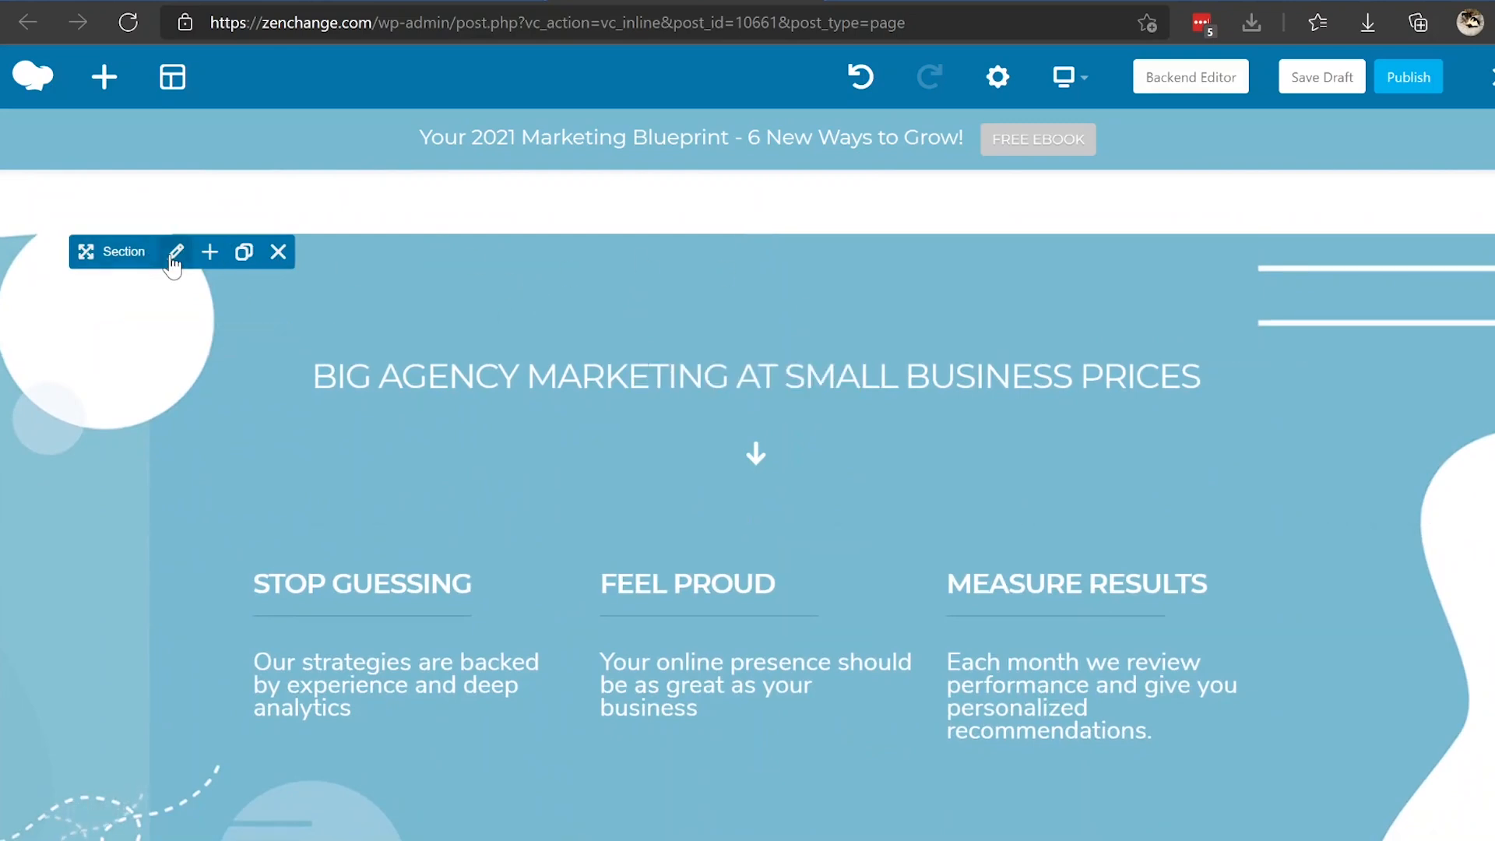
{"action": "left_click", "coordinate": [335, 1]}
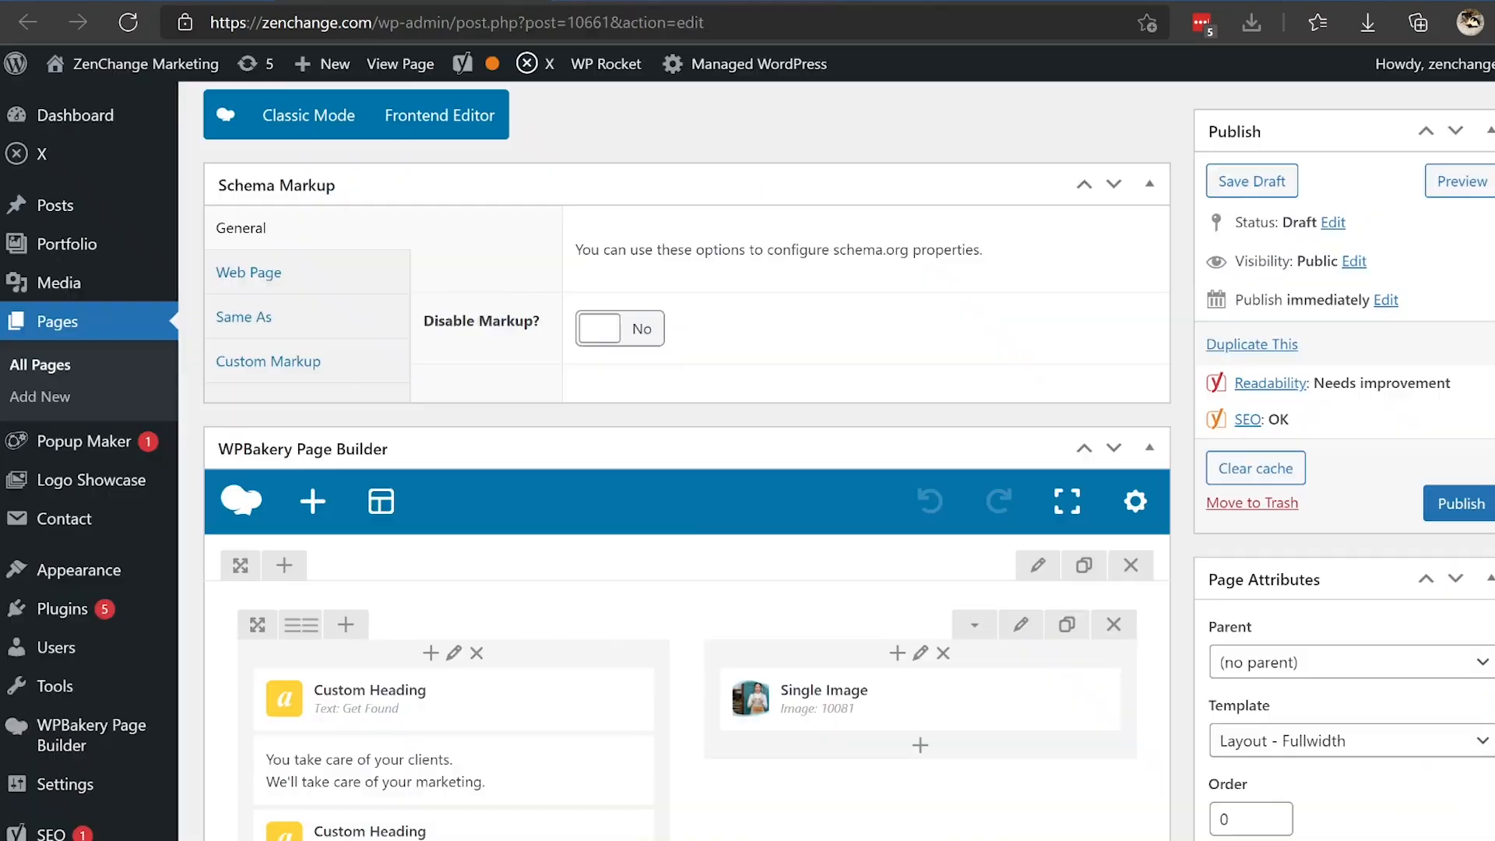
{"action": "scroll", "coordinate": [684, 503], "scroll_direction": "down", "scroll_amount": 3}
{"action": "scroll", "coordinate": [689, 514], "scroll_direction": "down", "scroll_amount": 10}
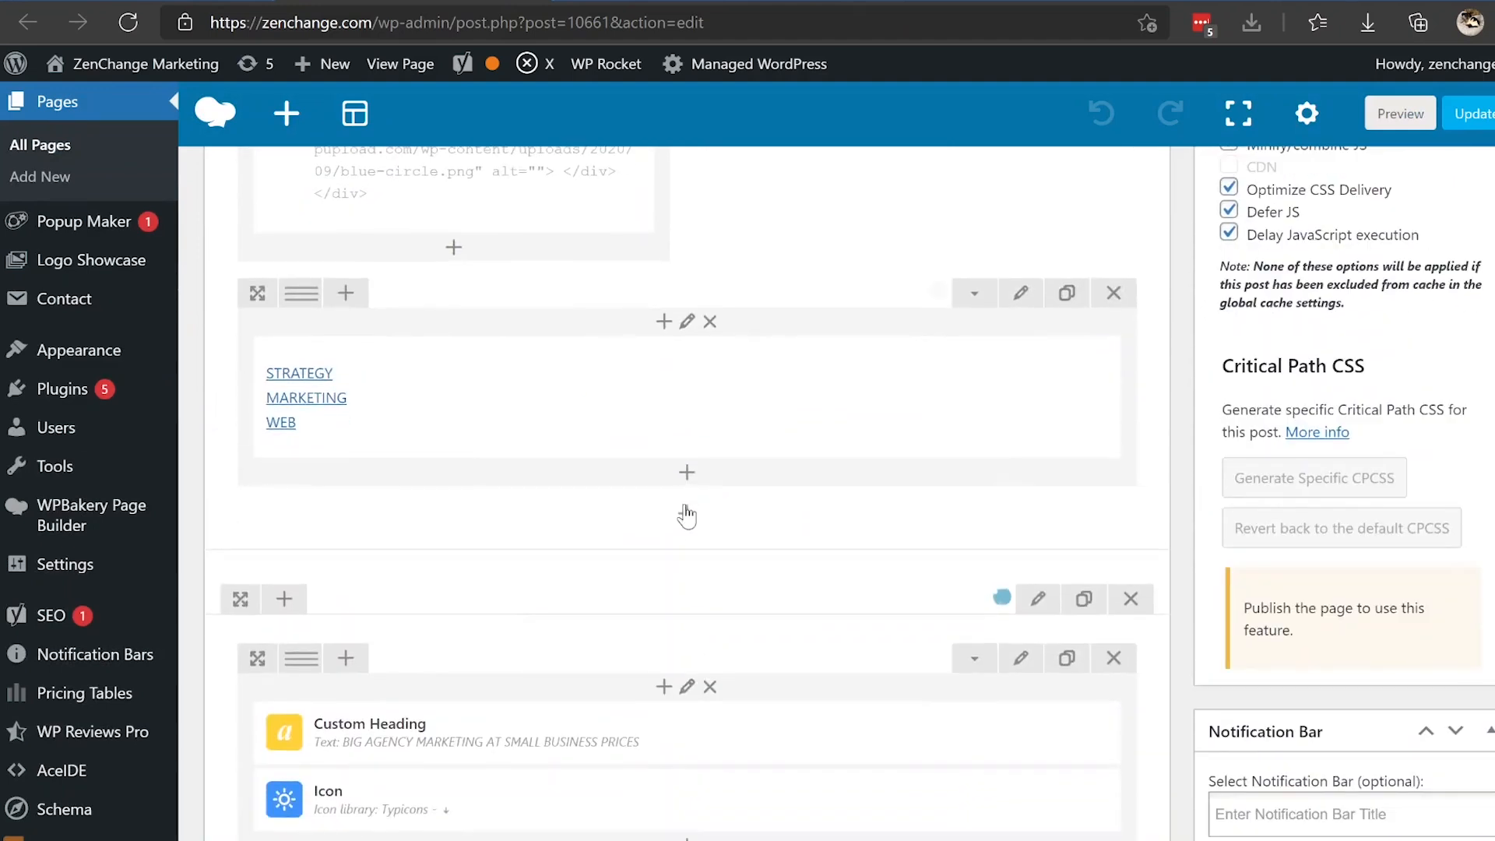
{"action": "scroll", "coordinate": [687, 515], "scroll_direction": "up", "scroll_amount": 10}
{"action": "scroll", "coordinate": [692, 511], "scroll_direction": "down", "scroll_amount": 2}
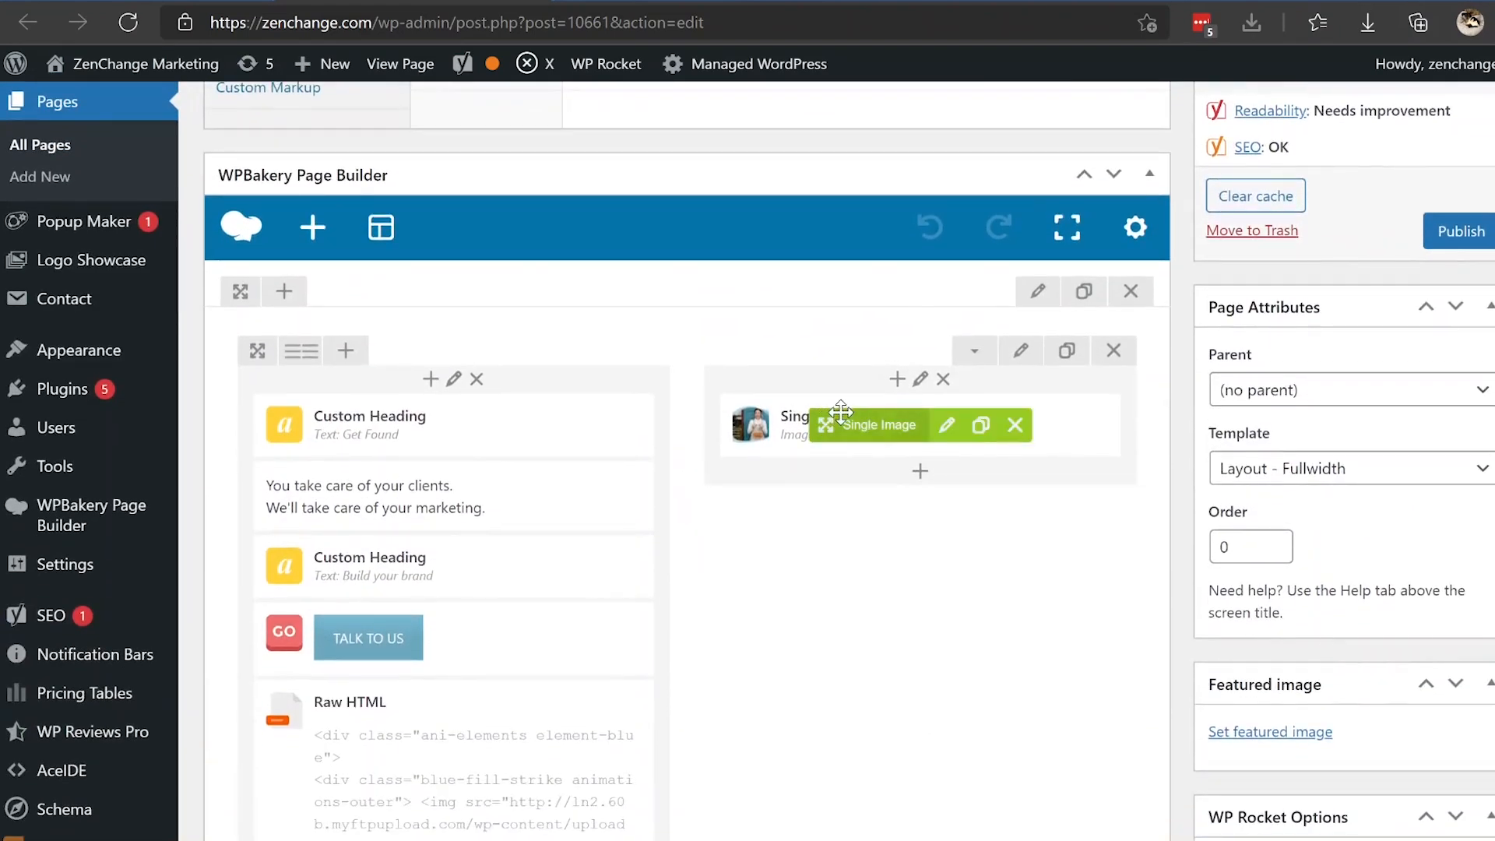
- Open the banner image's settings in the backend builder, and view and close the same image settings in the frontend editor
{"action": "left_click", "coordinate": [950, 430]}
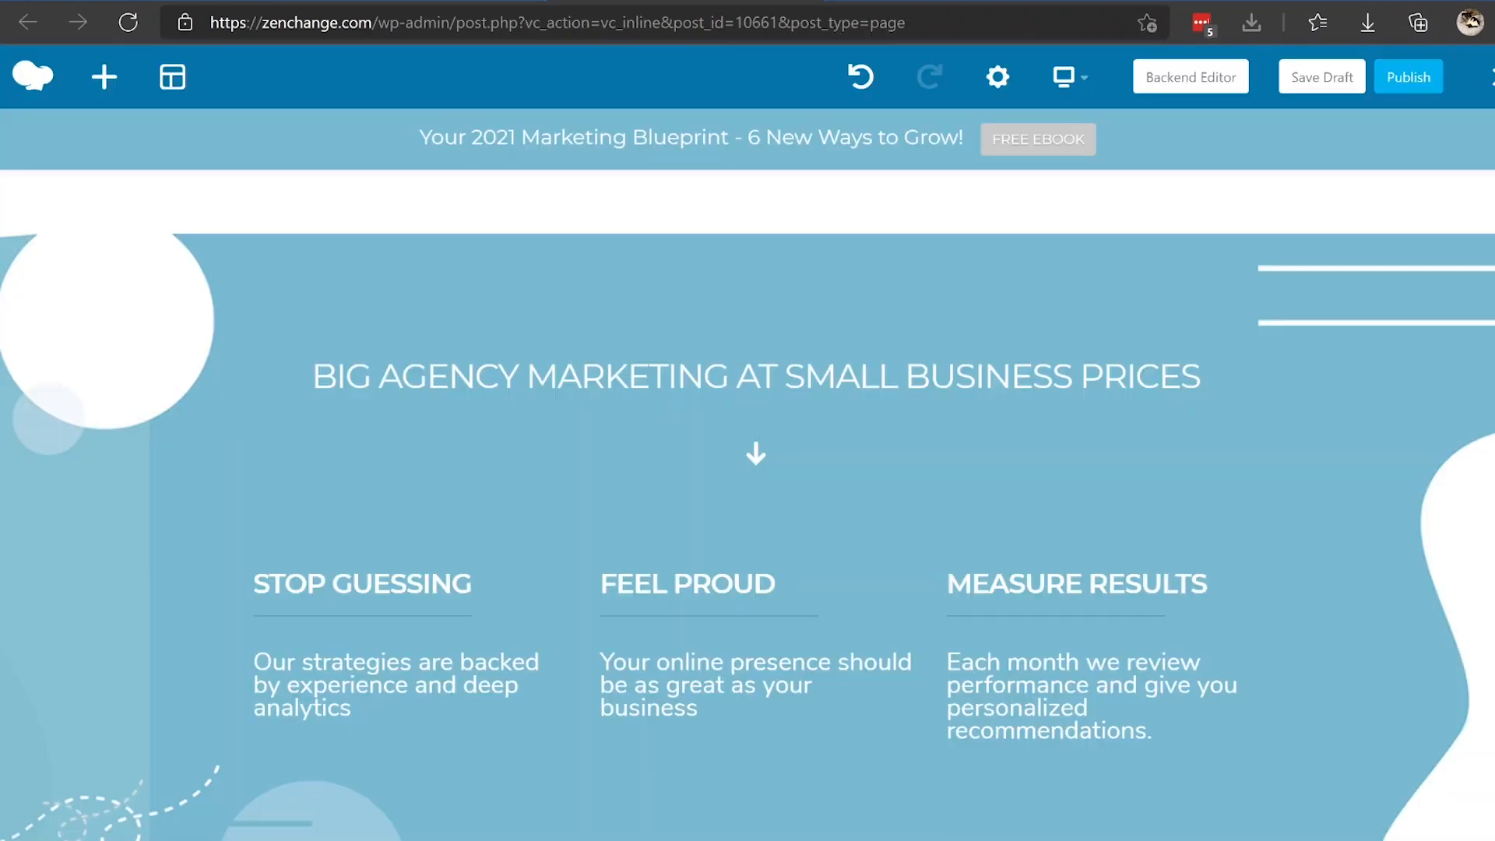
{"action": "scroll", "coordinate": [1106, 588], "scroll_direction": "up", "scroll_amount": 10}
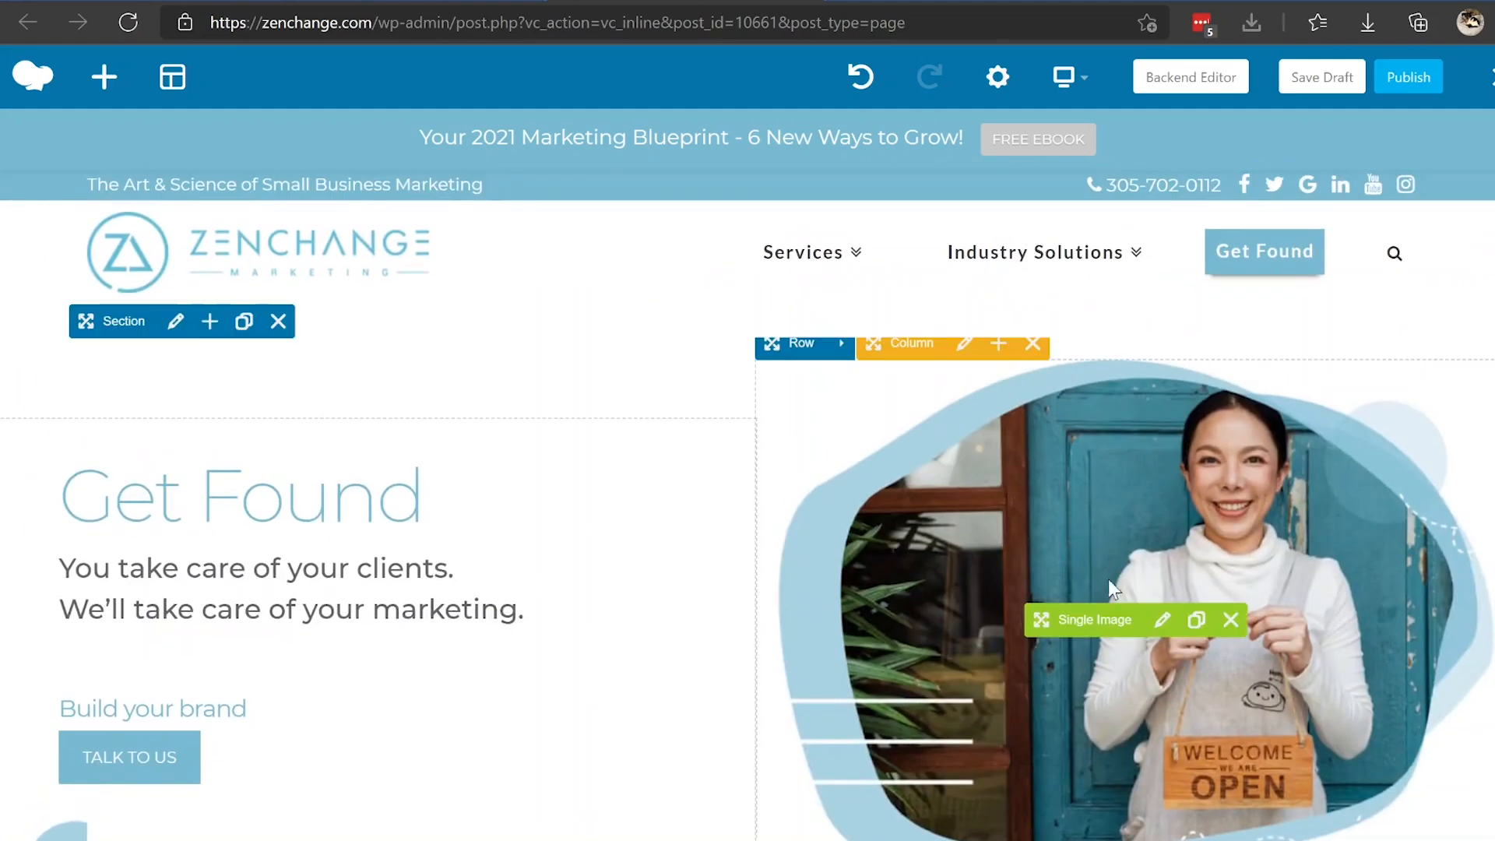
{"action": "left_click", "coordinate": [1167, 629]}
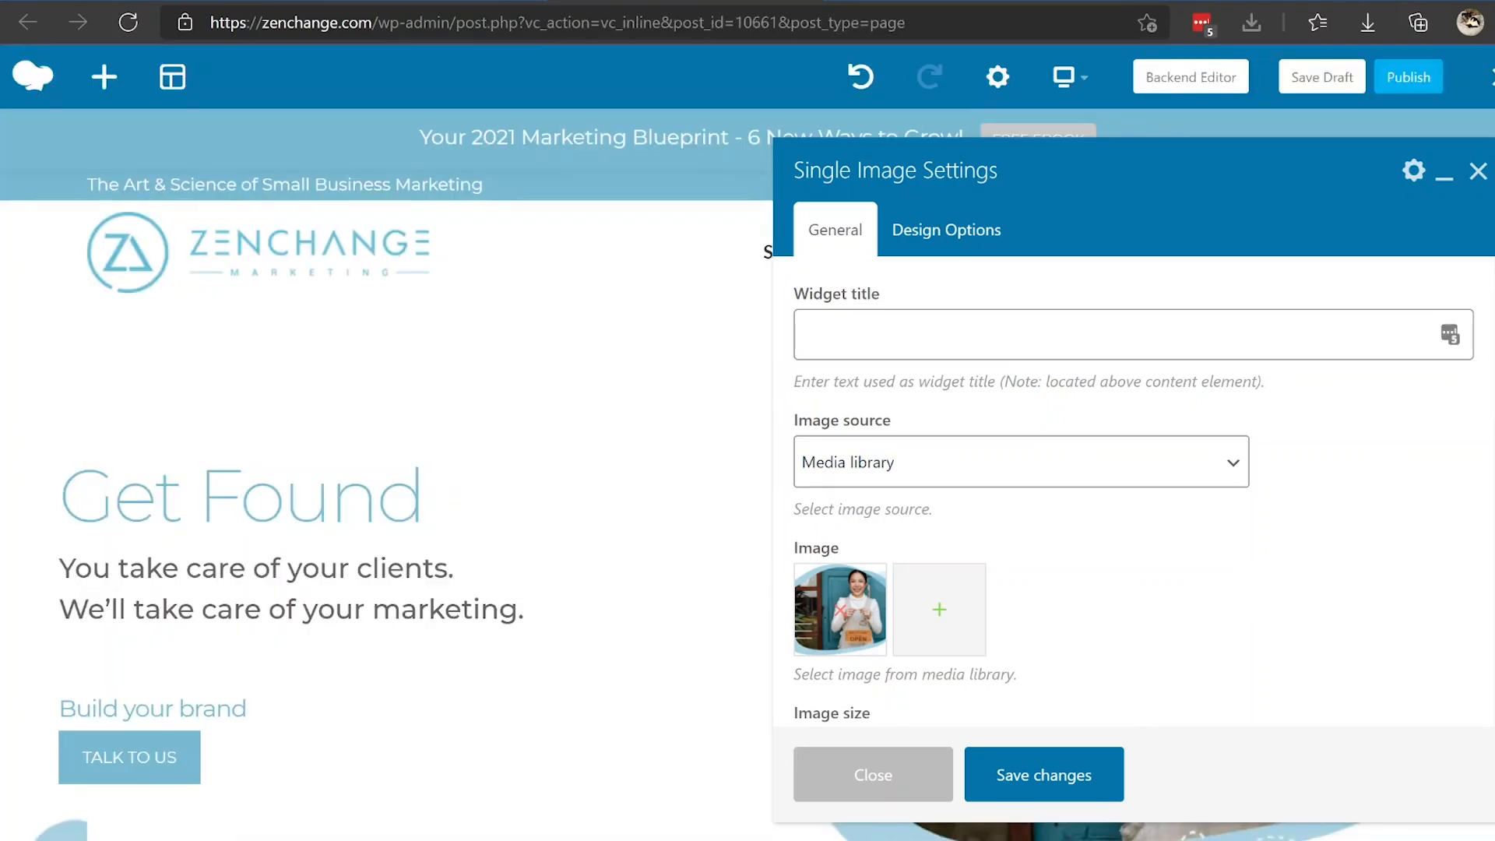
{"action": "left_click", "coordinate": [1482, 174]}
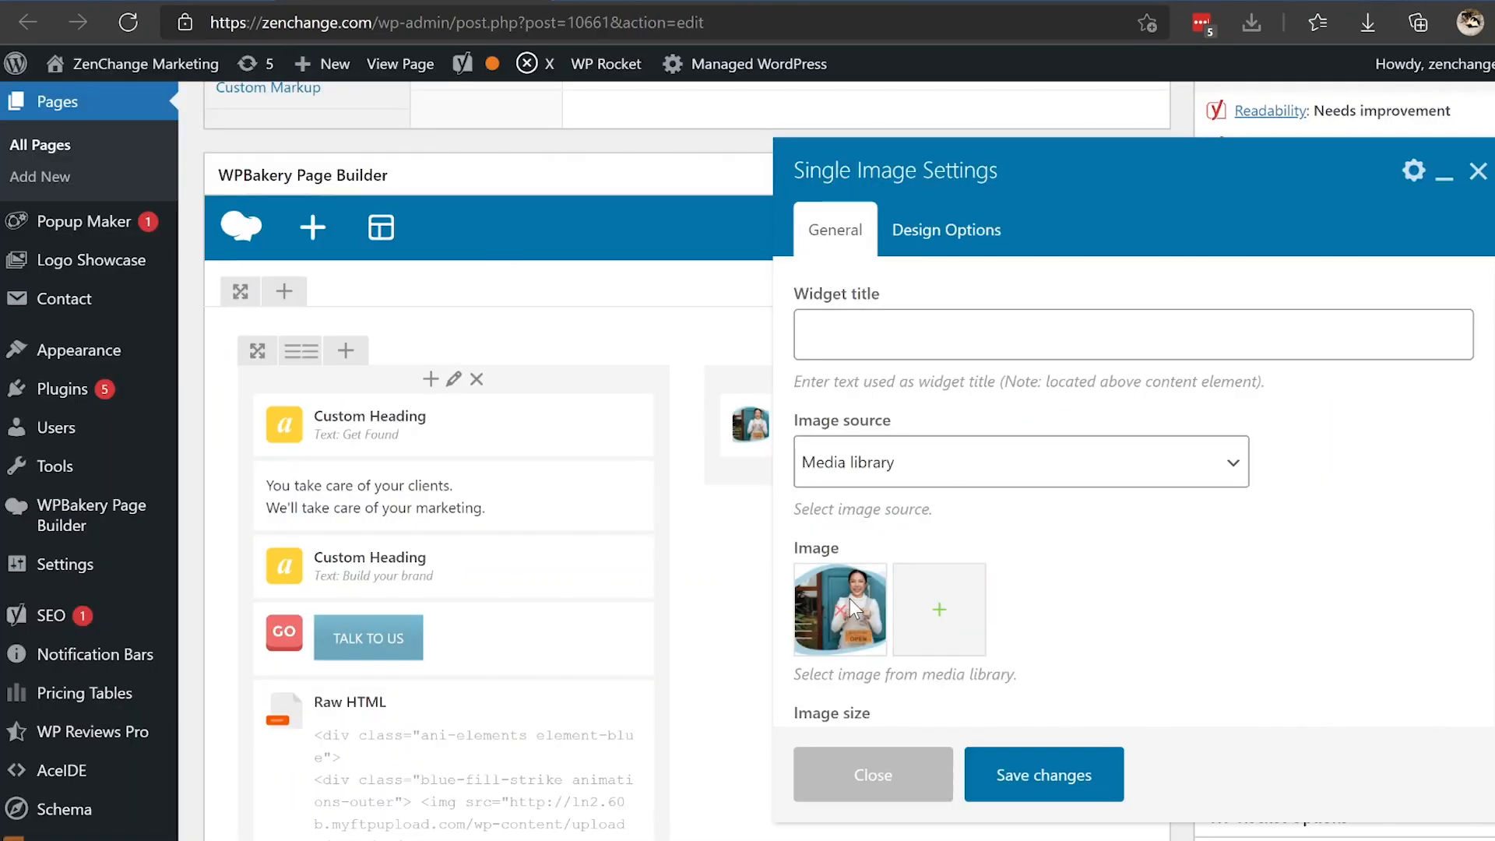
- Replace the banner image with the media library photo of two people at a laptop and save the element settings
{"action": "left_click", "coordinate": [936, 616]}
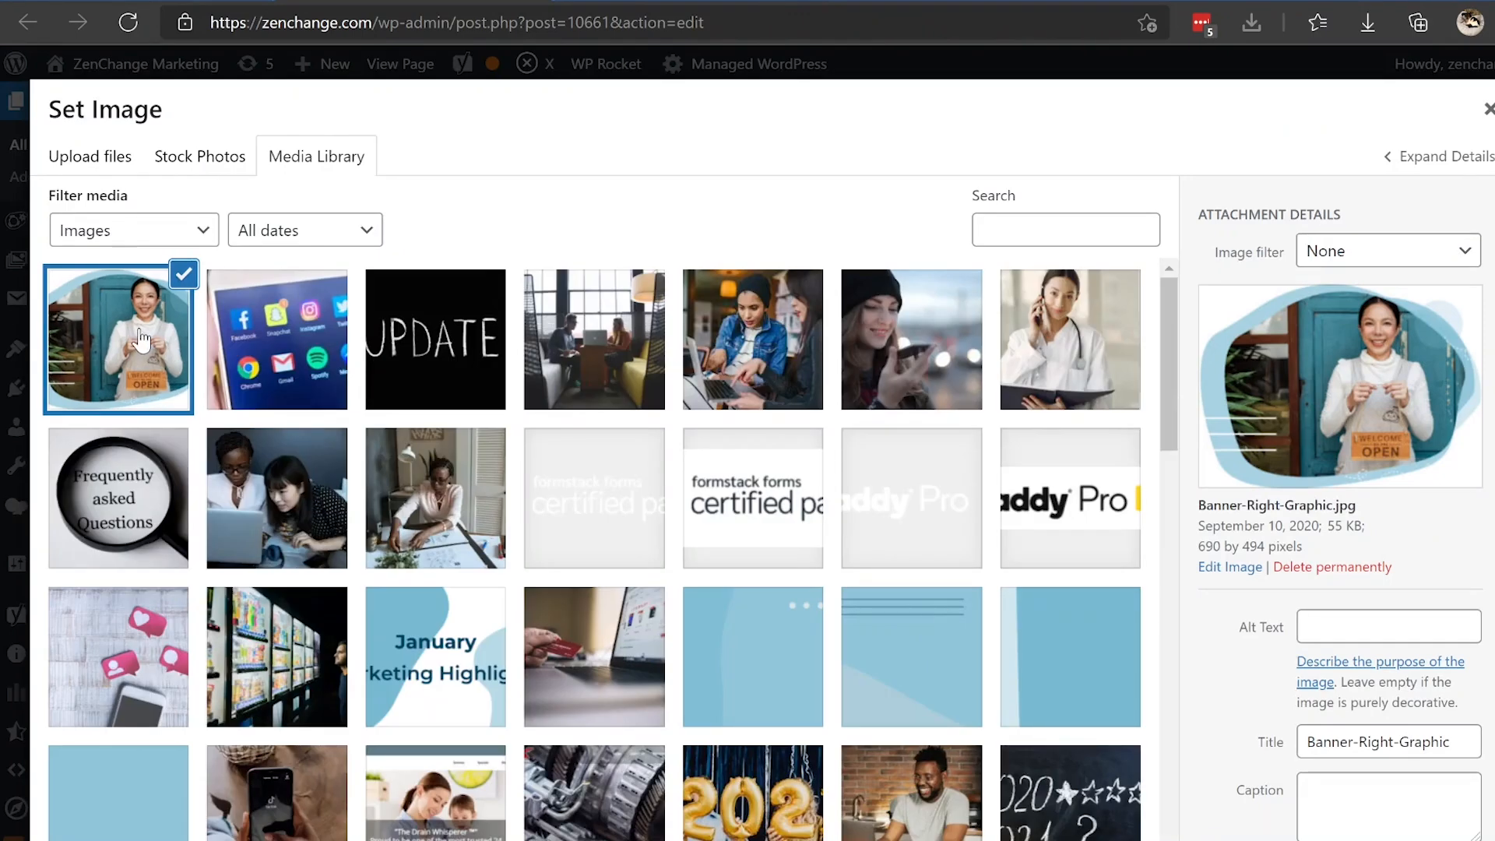
{"action": "left_click", "coordinate": [298, 515]}
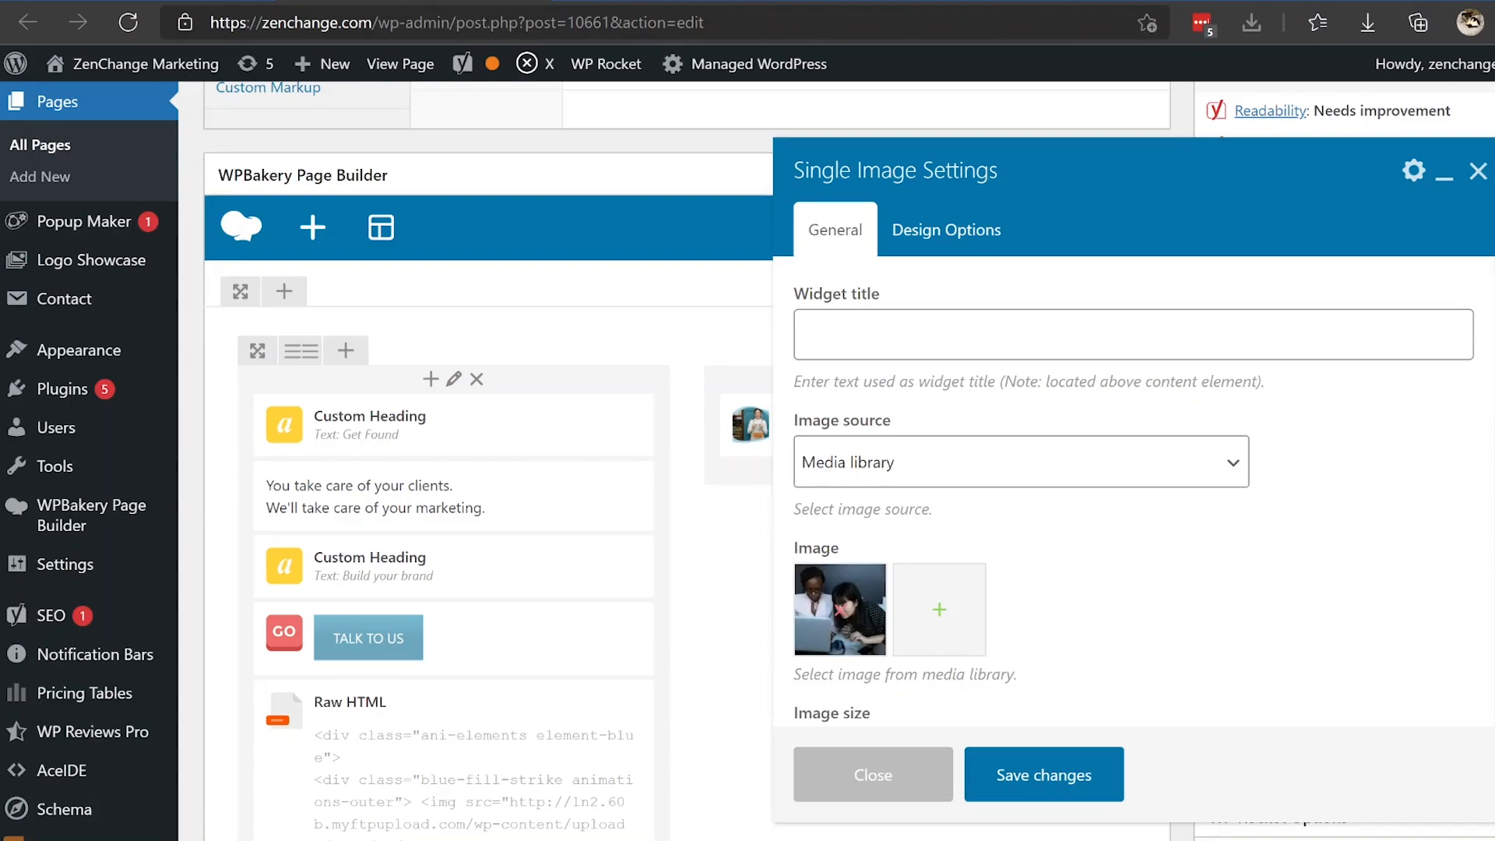
{"action": "left_click", "coordinate": [1027, 775]}
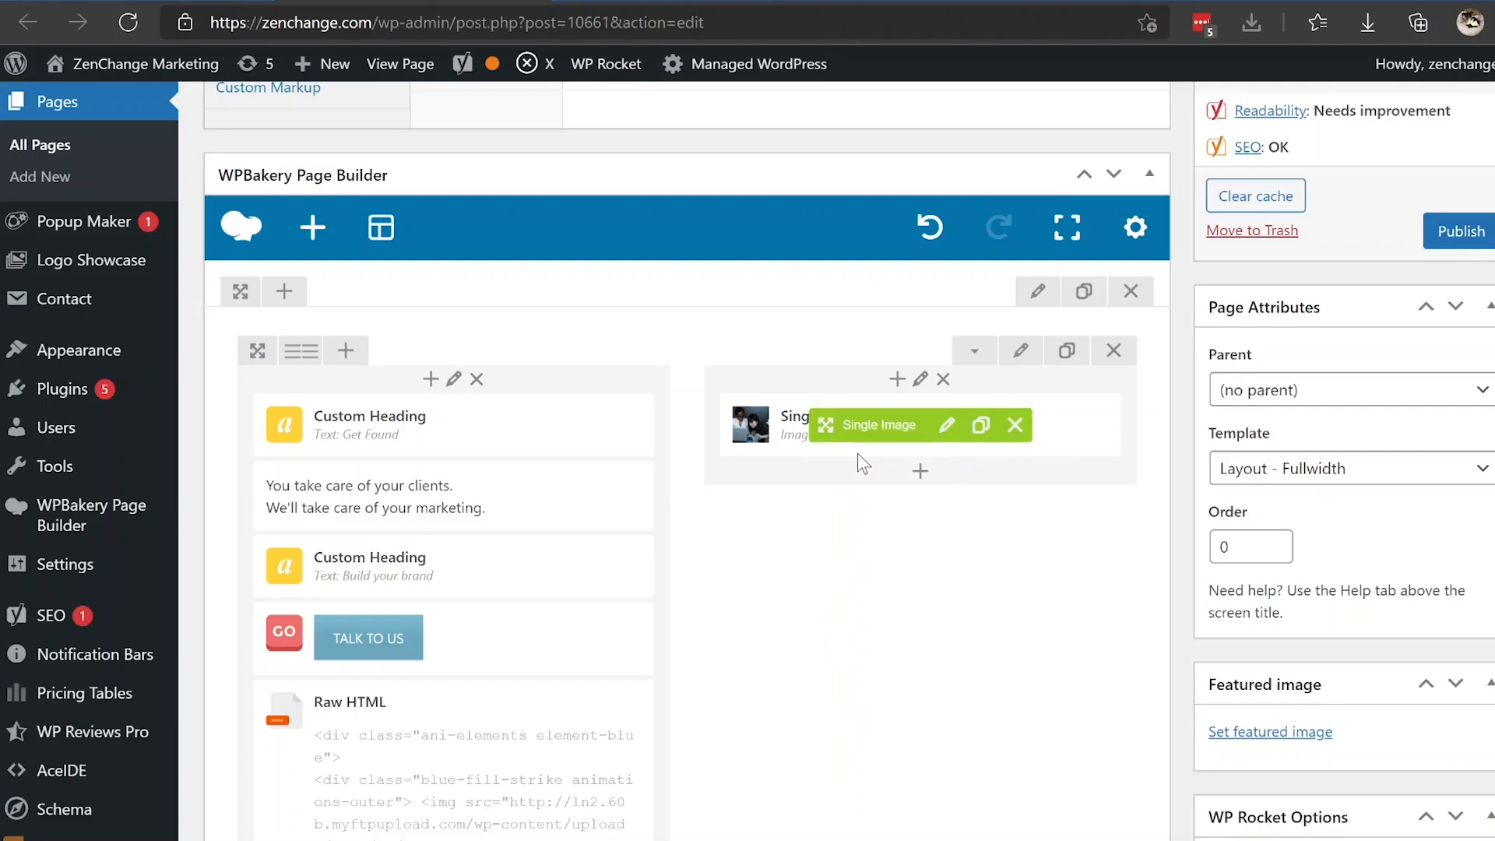
{"action": "left_click", "coordinate": [1461, 232]}
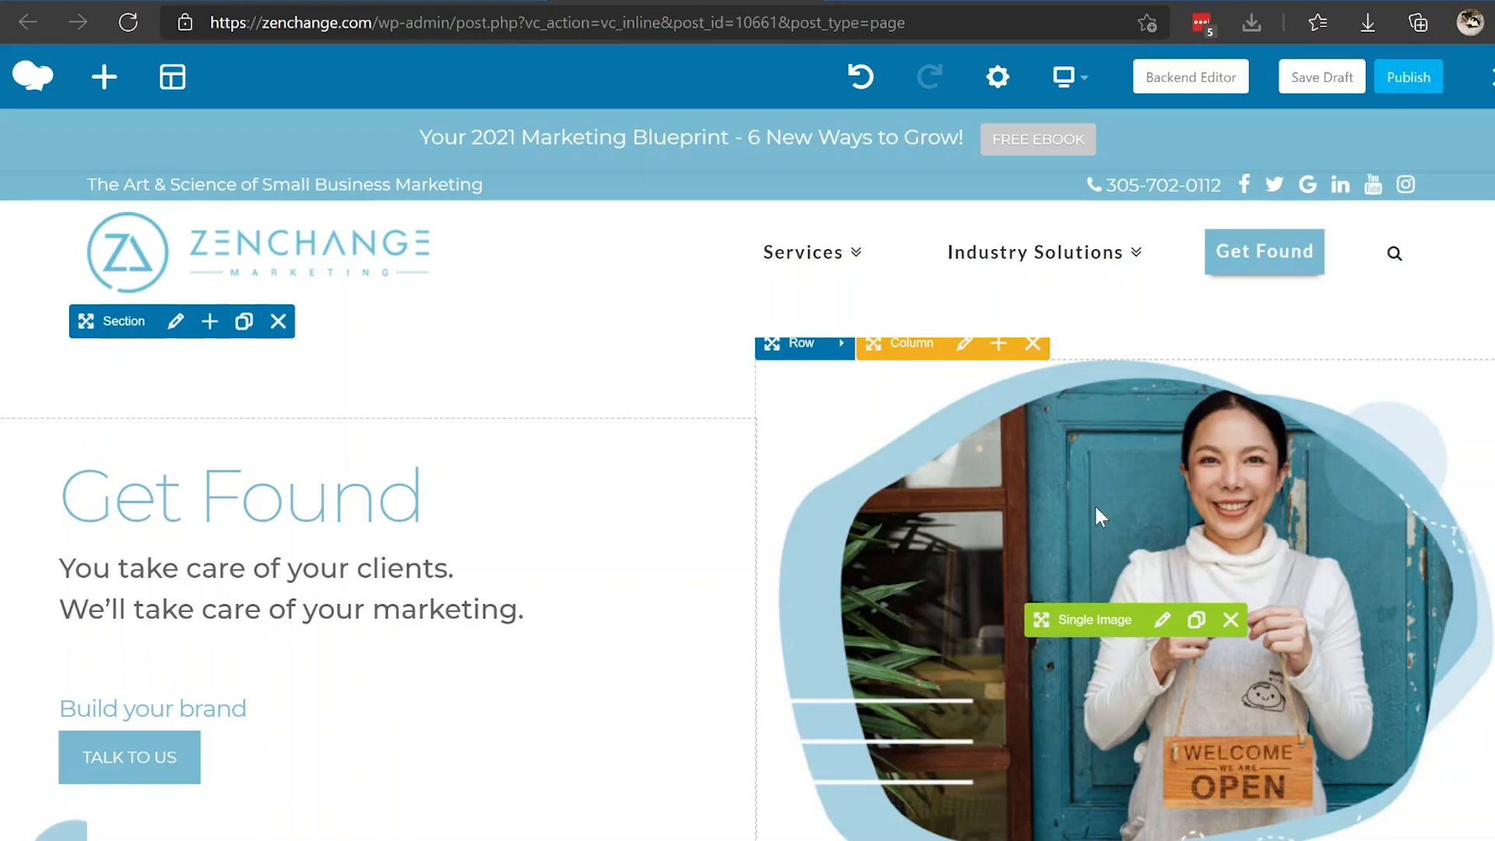
{"action": "left_click", "coordinate": [1333, 78]}
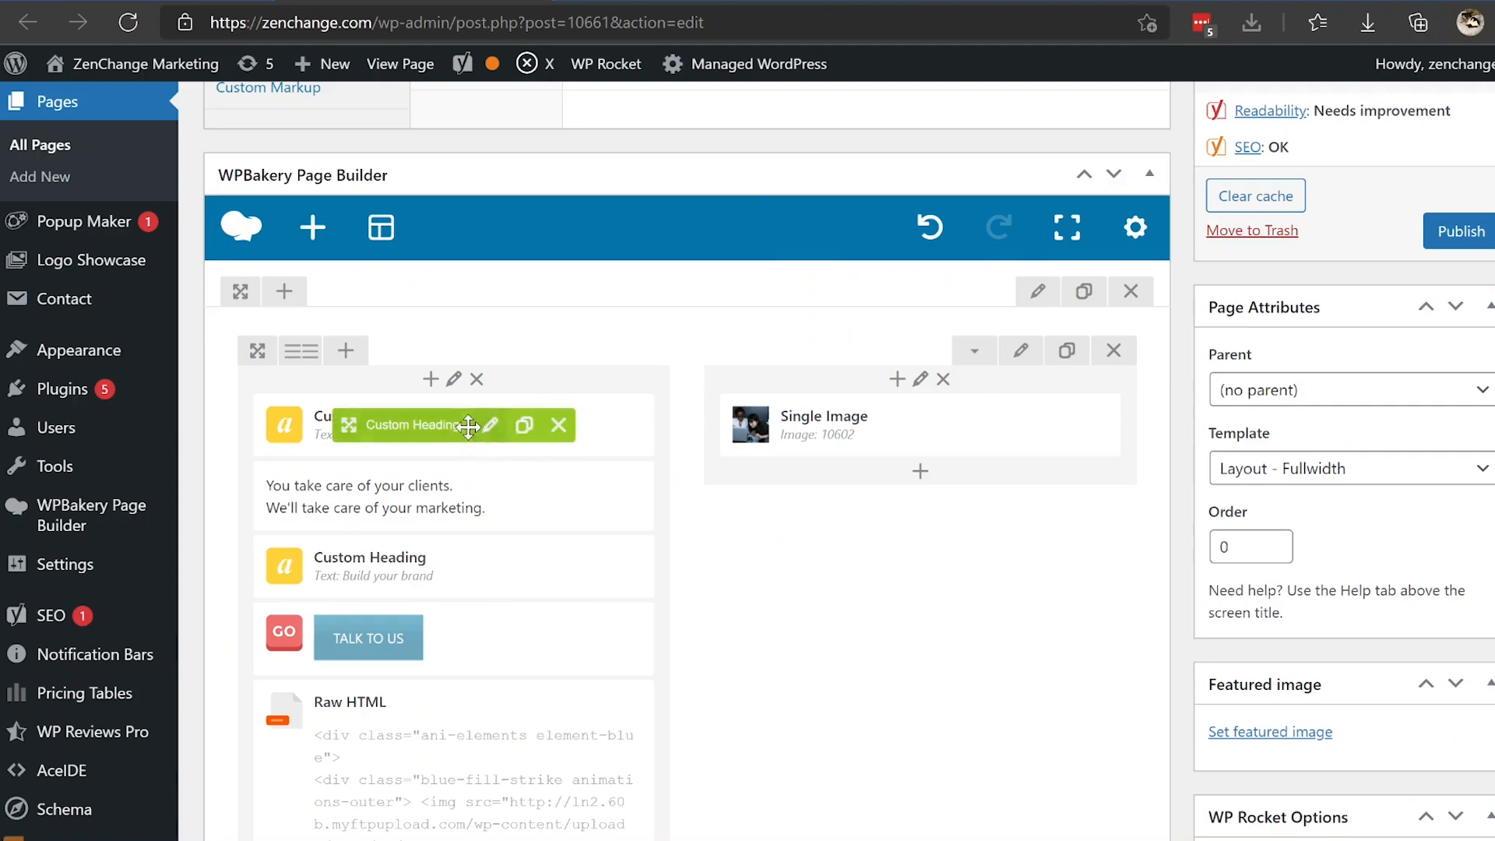
- Change the row holding the BIG AGENCY MARKETING AT SMALL BUSINESS PRICES heading to a layout of two equal columns
{"action": "scroll", "coordinate": [735, 601], "scroll_direction": "down", "scroll_amount": 4}
{"action": "scroll", "coordinate": [737, 605], "scroll_direction": "down", "scroll_amount": 7}
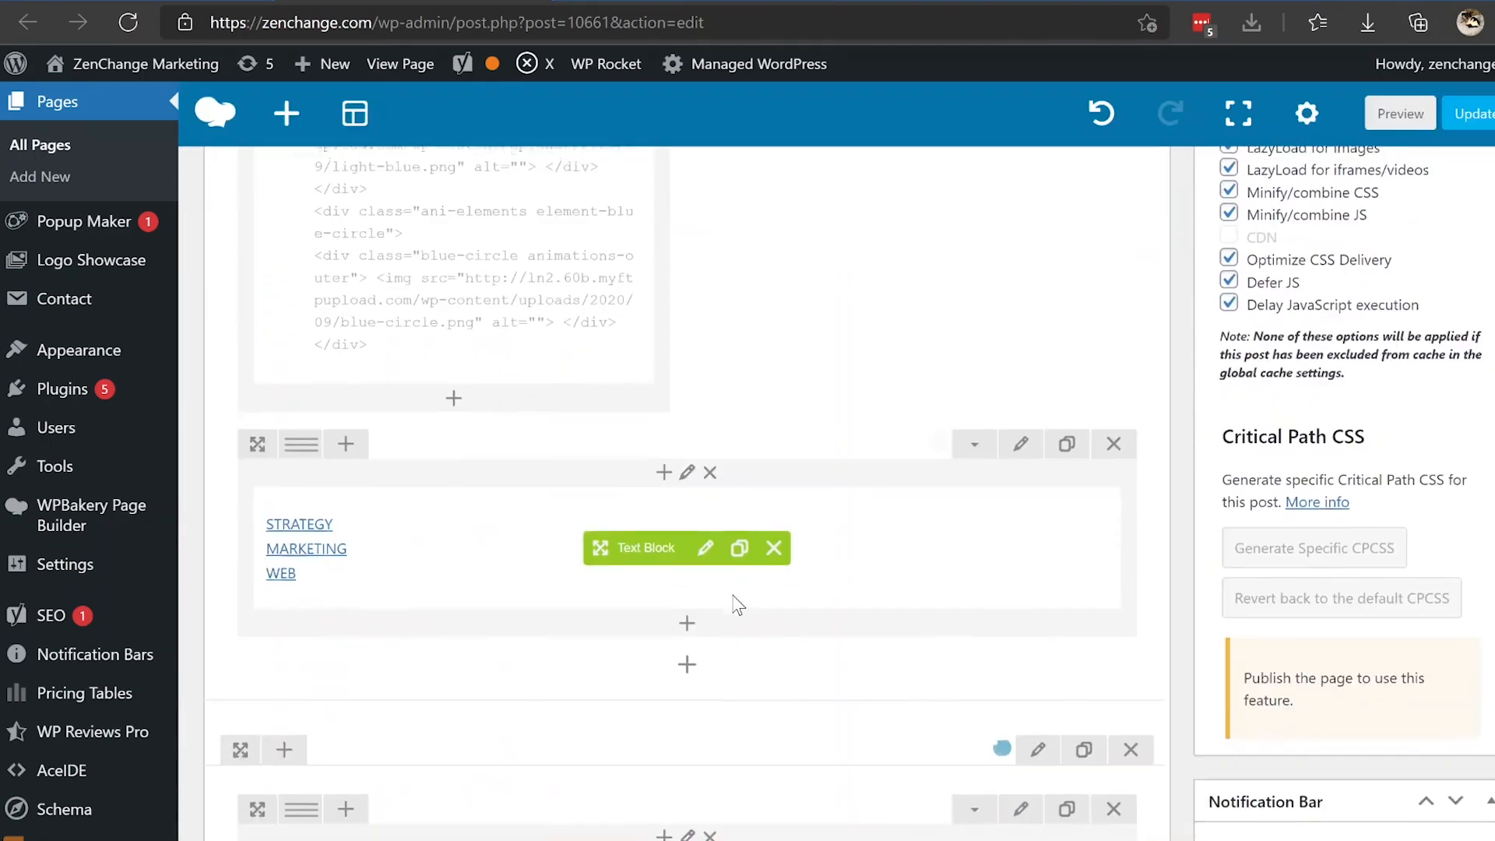
{"action": "scroll", "coordinate": [738, 605], "scroll_direction": "down", "scroll_amount": 7}
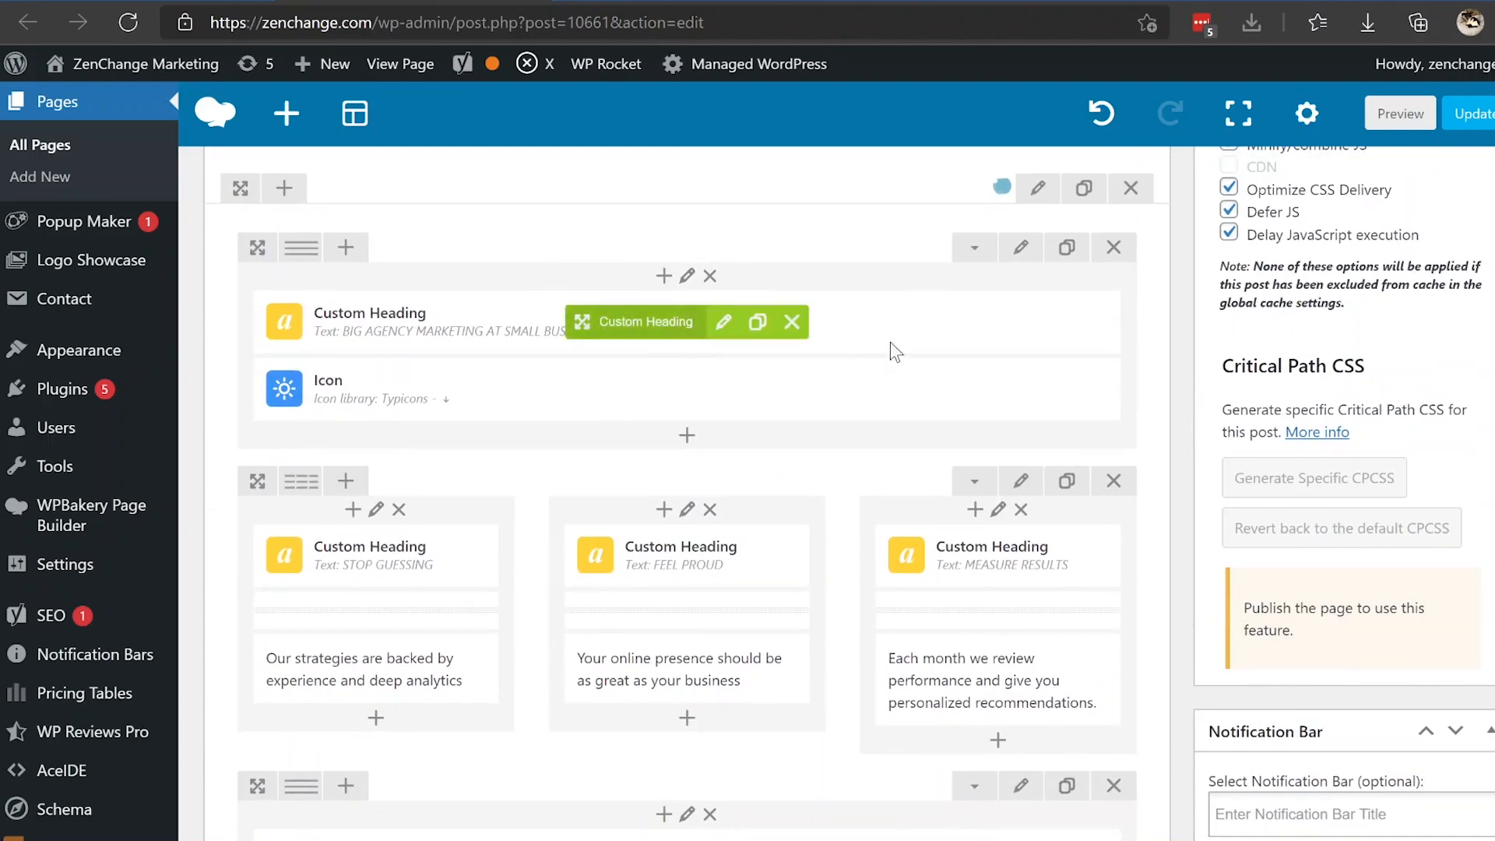
{"action": "mouse_move", "coordinate": [300, 247]}
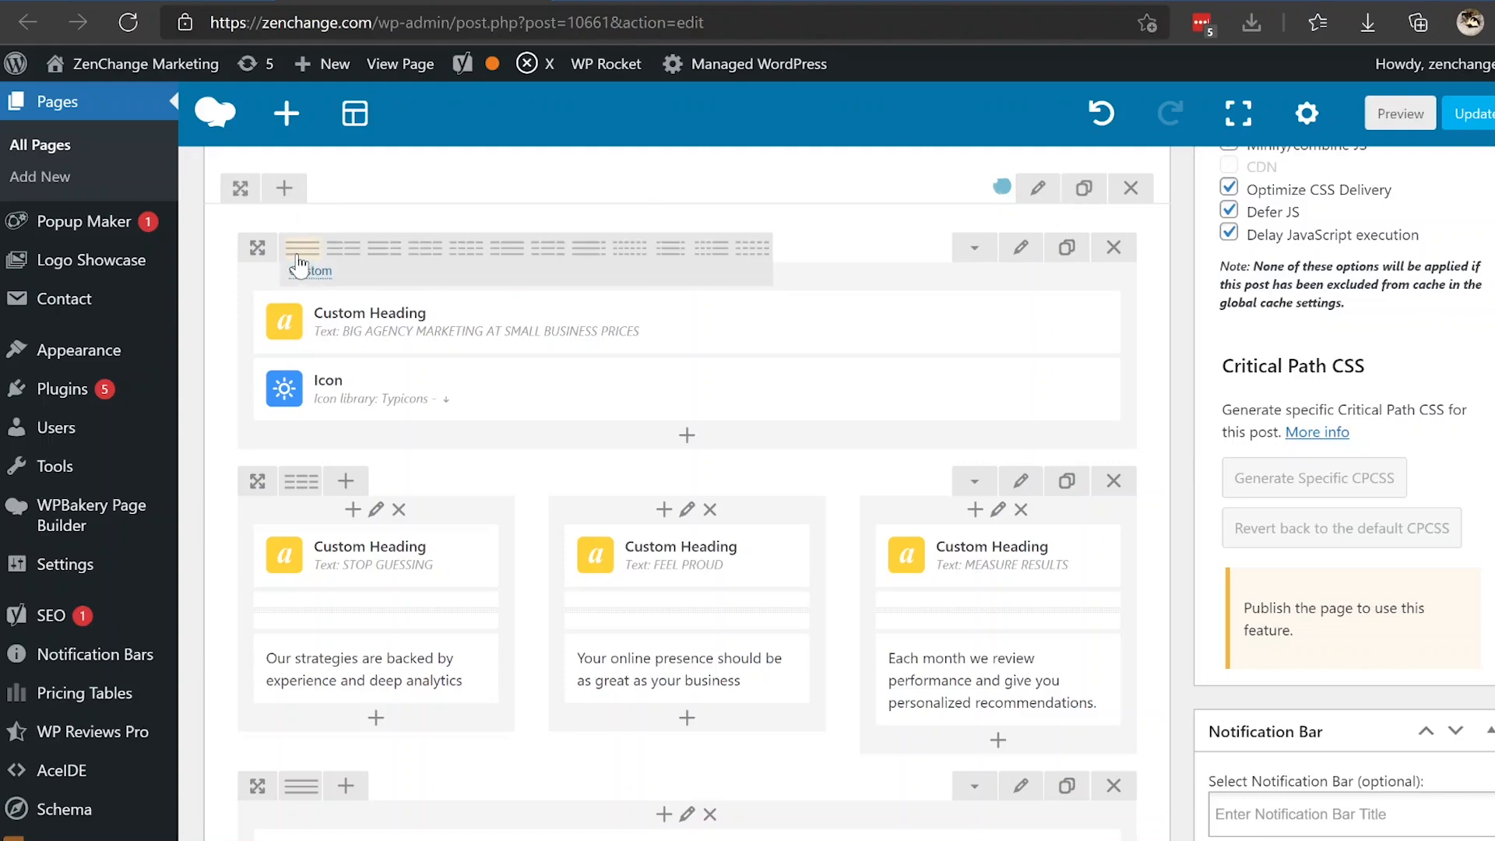
{"action": "left_click", "coordinate": [343, 250]}
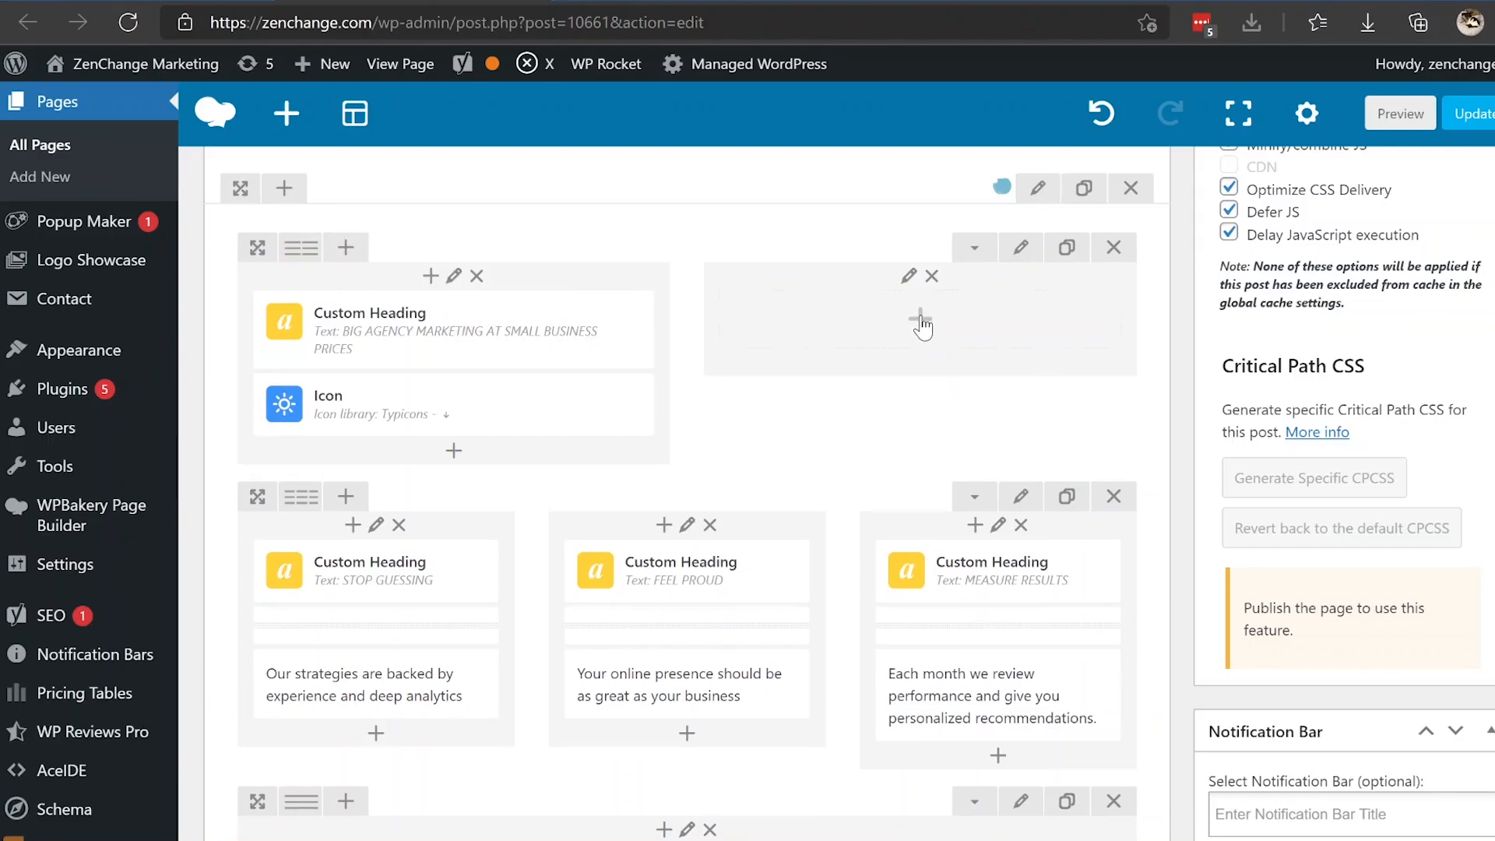
- Add a Facebook Like element to the row's empty second column and set its CSS animation to bounceInDown
{"action": "left_click", "coordinate": [921, 320]}
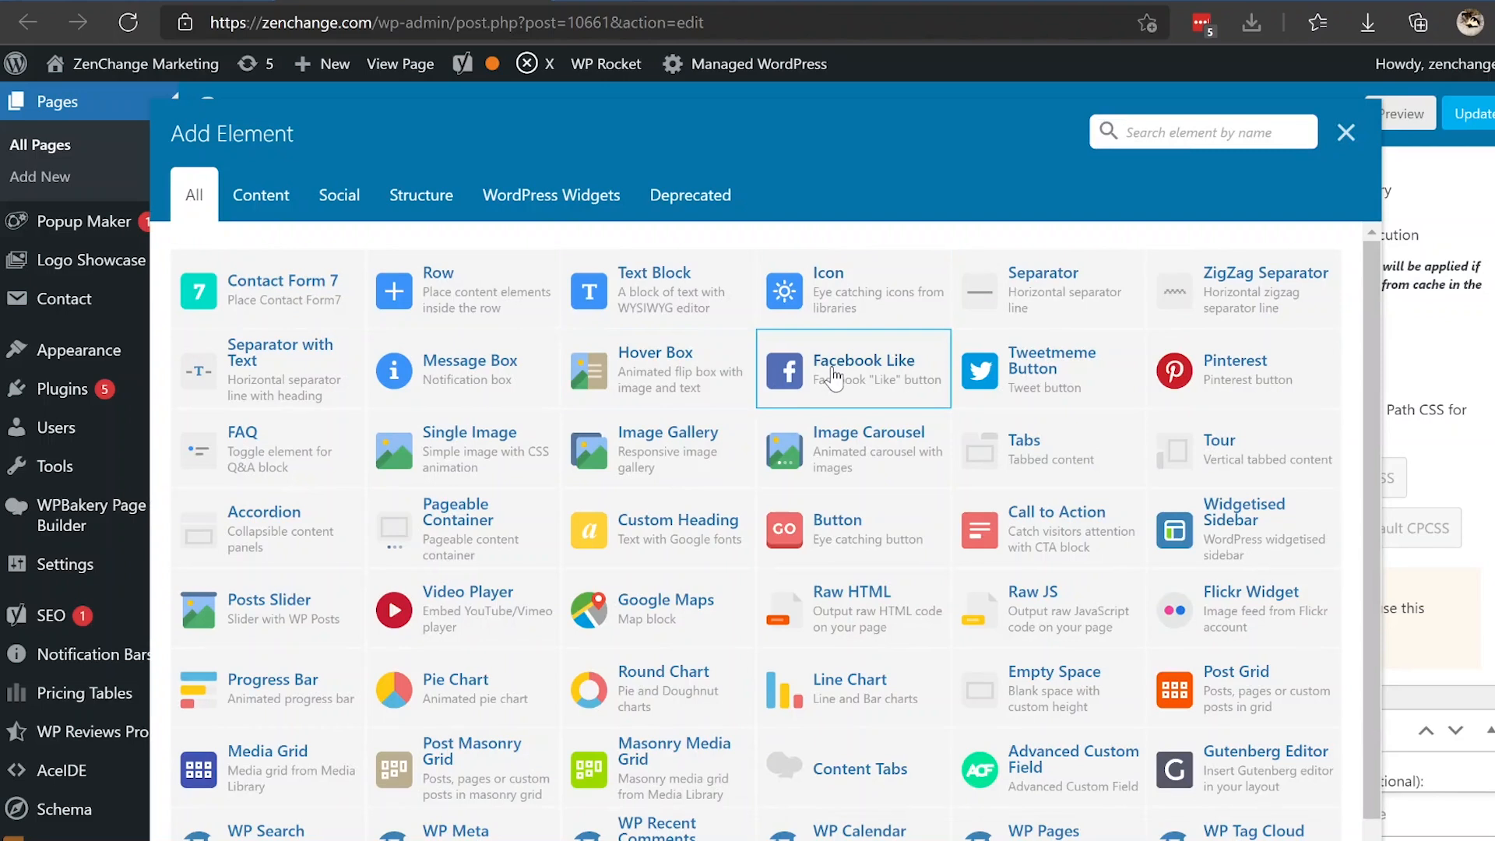
{"action": "left_click", "coordinate": [834, 375]}
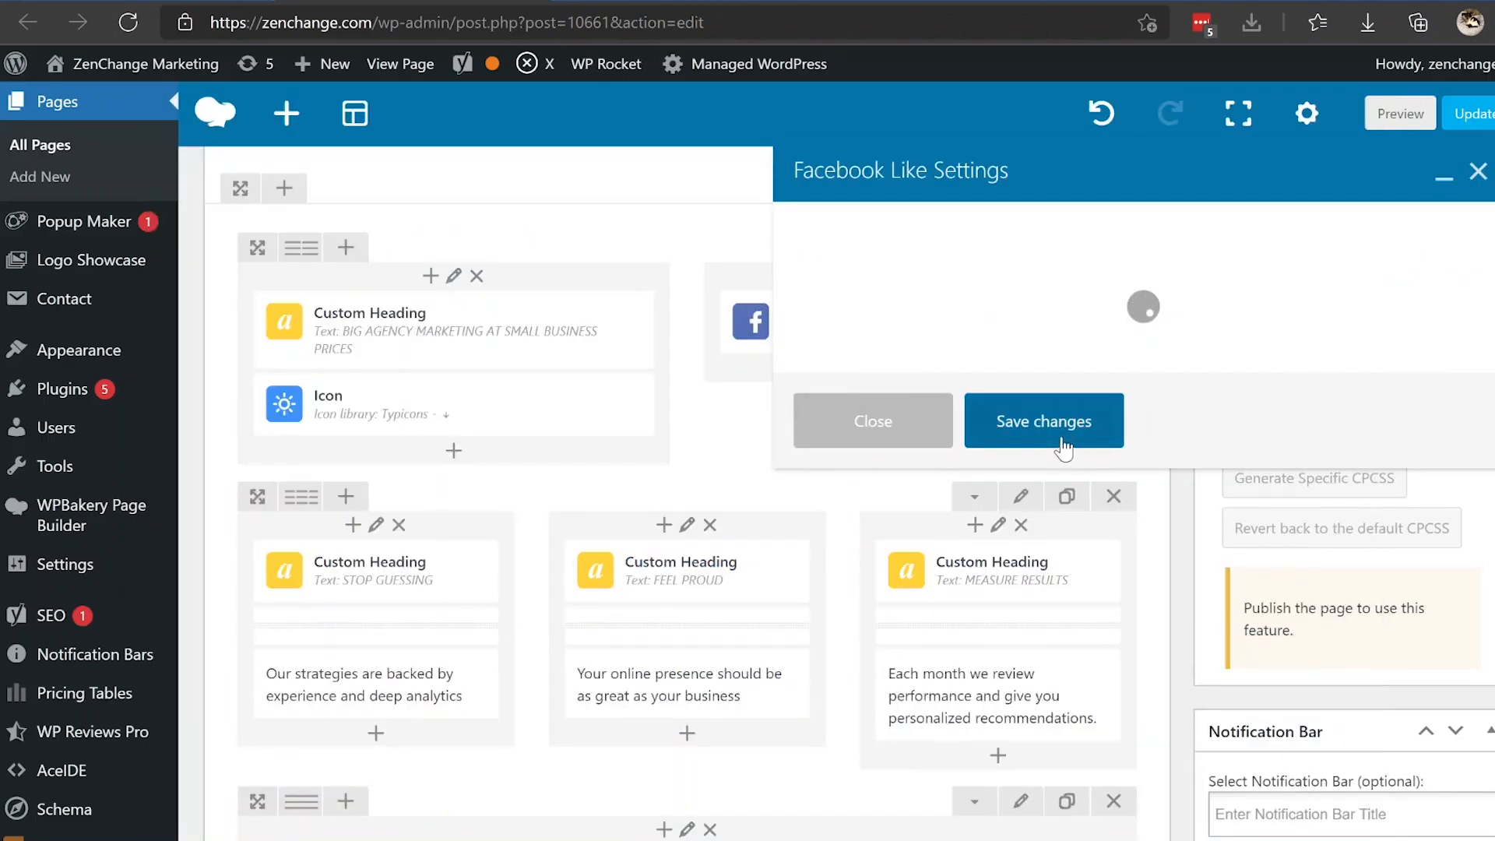
{"action": "left_click", "coordinate": [1064, 452]}
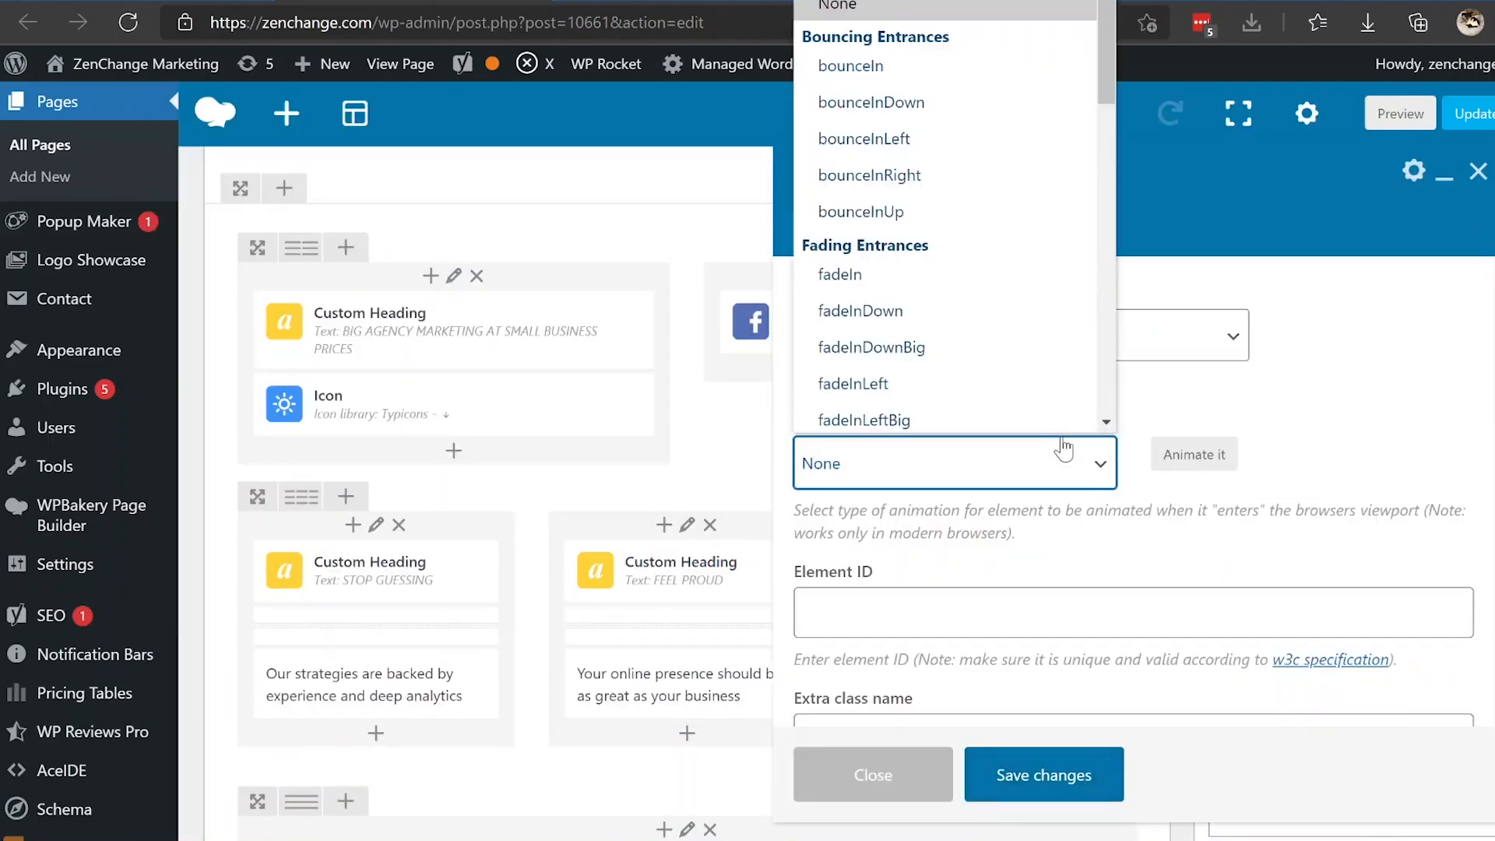
{"action": "left_click", "coordinate": [893, 342]}
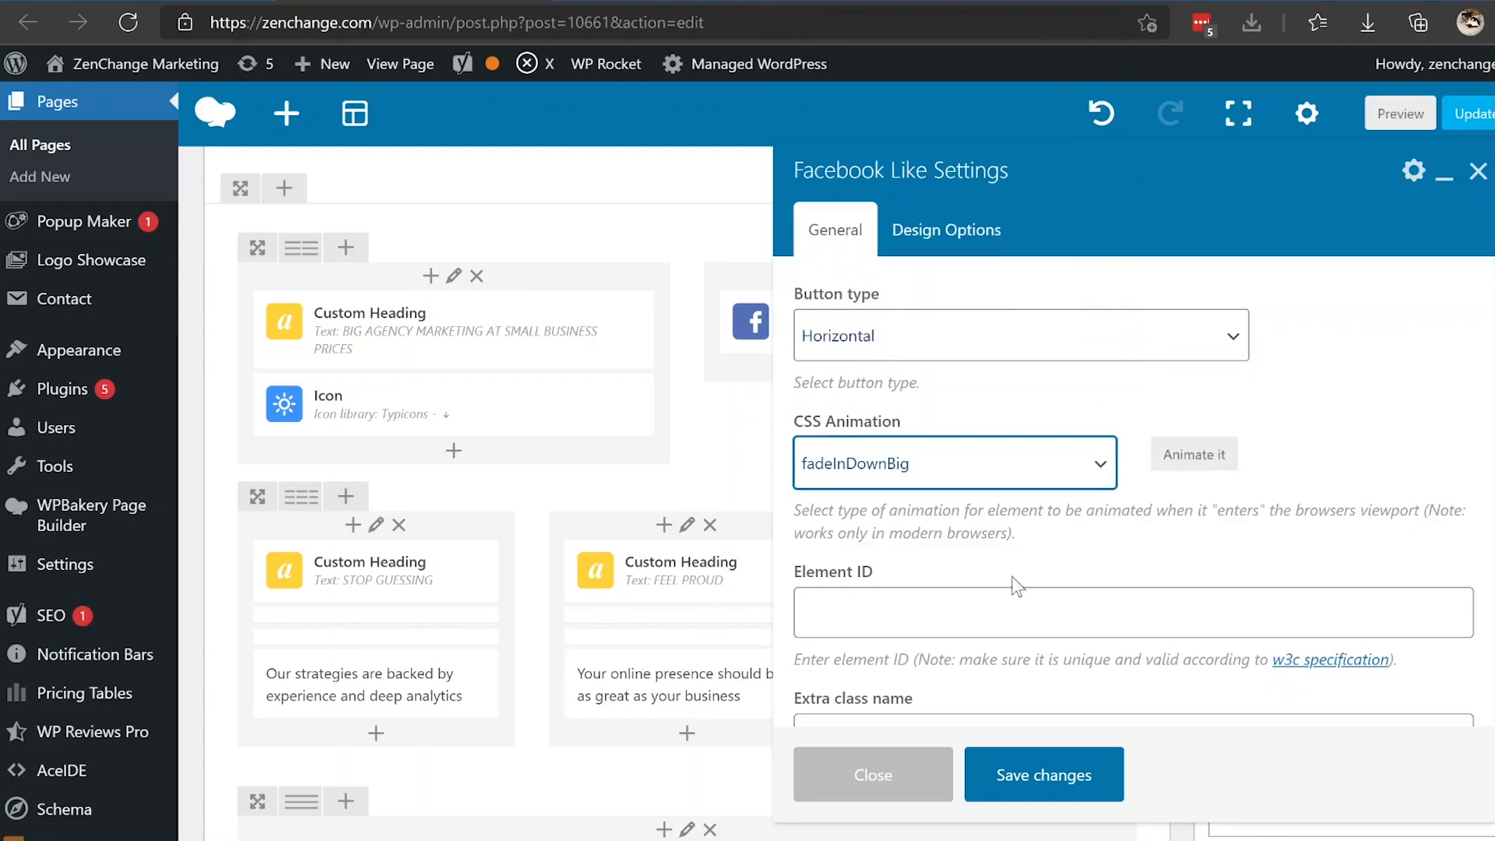
{"action": "left_click", "coordinate": [1064, 474]}
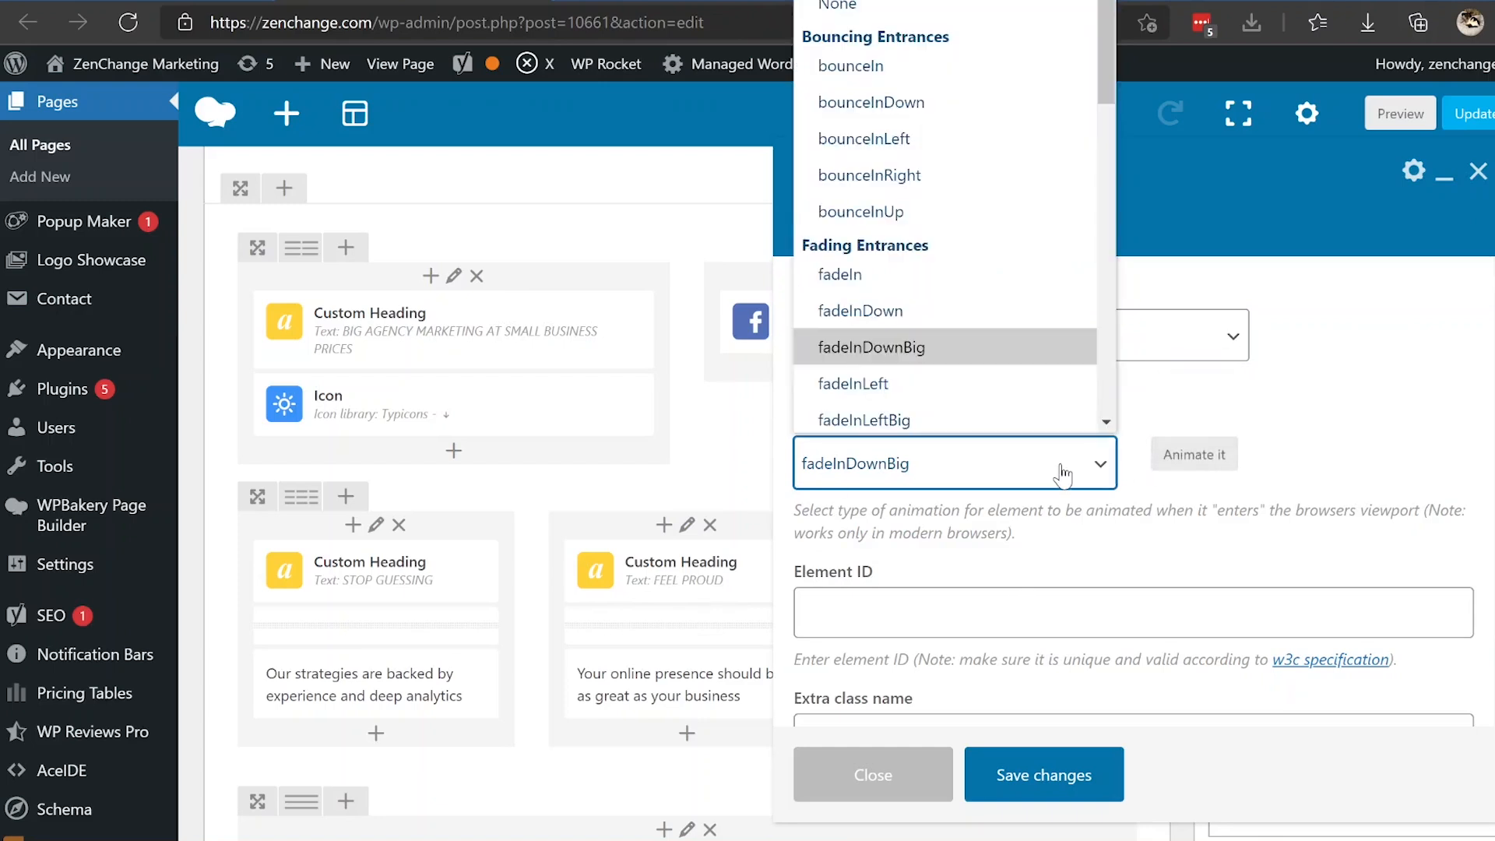
{"action": "left_click", "coordinate": [906, 101]}
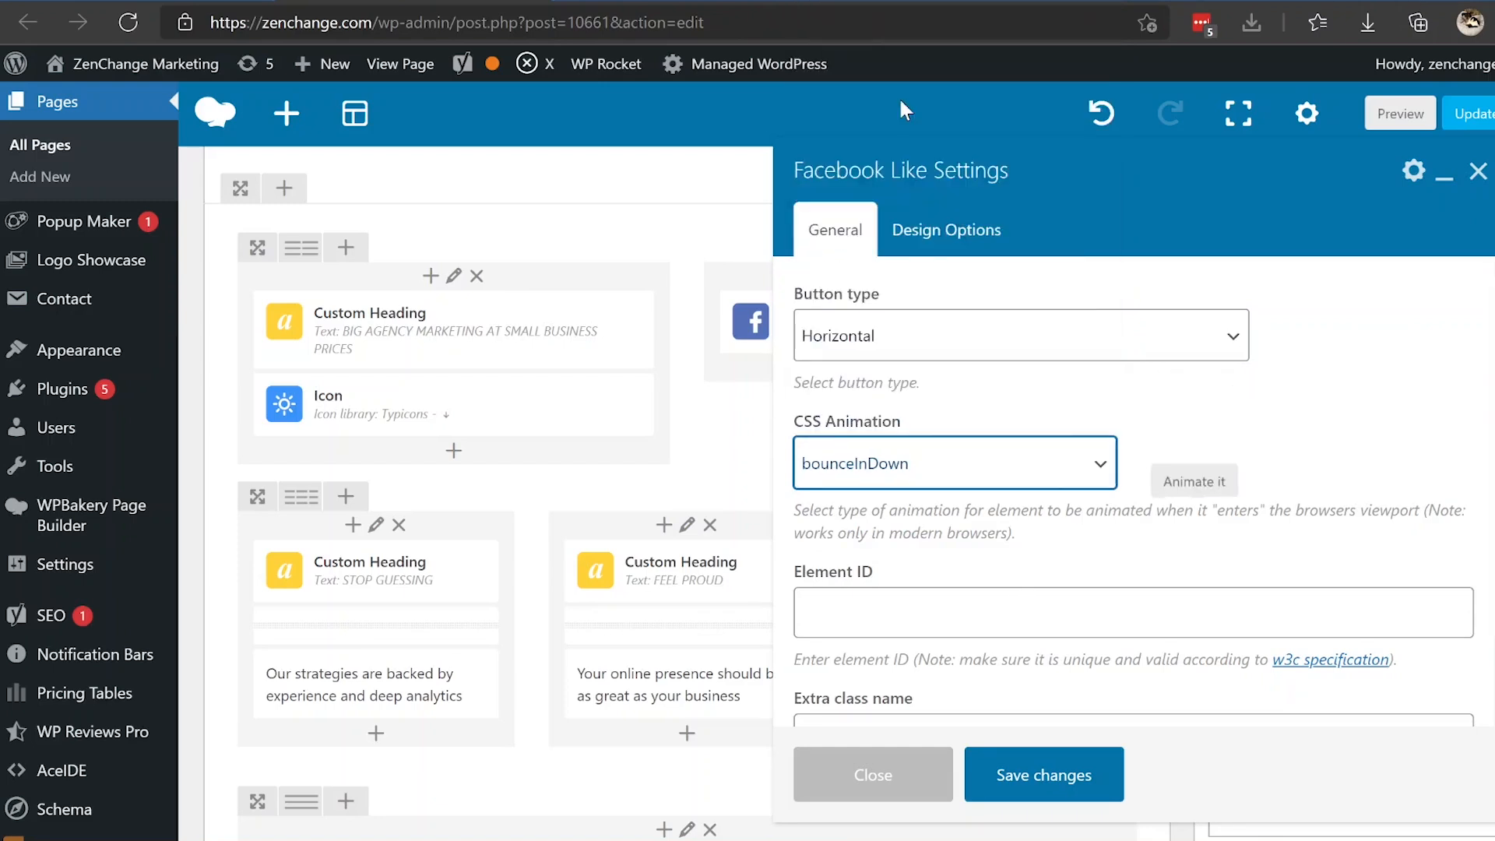
- Set the Facebook Like button type to Horizontal with count, review its design options and save the element
{"action": "left_click", "coordinate": [944, 357]}
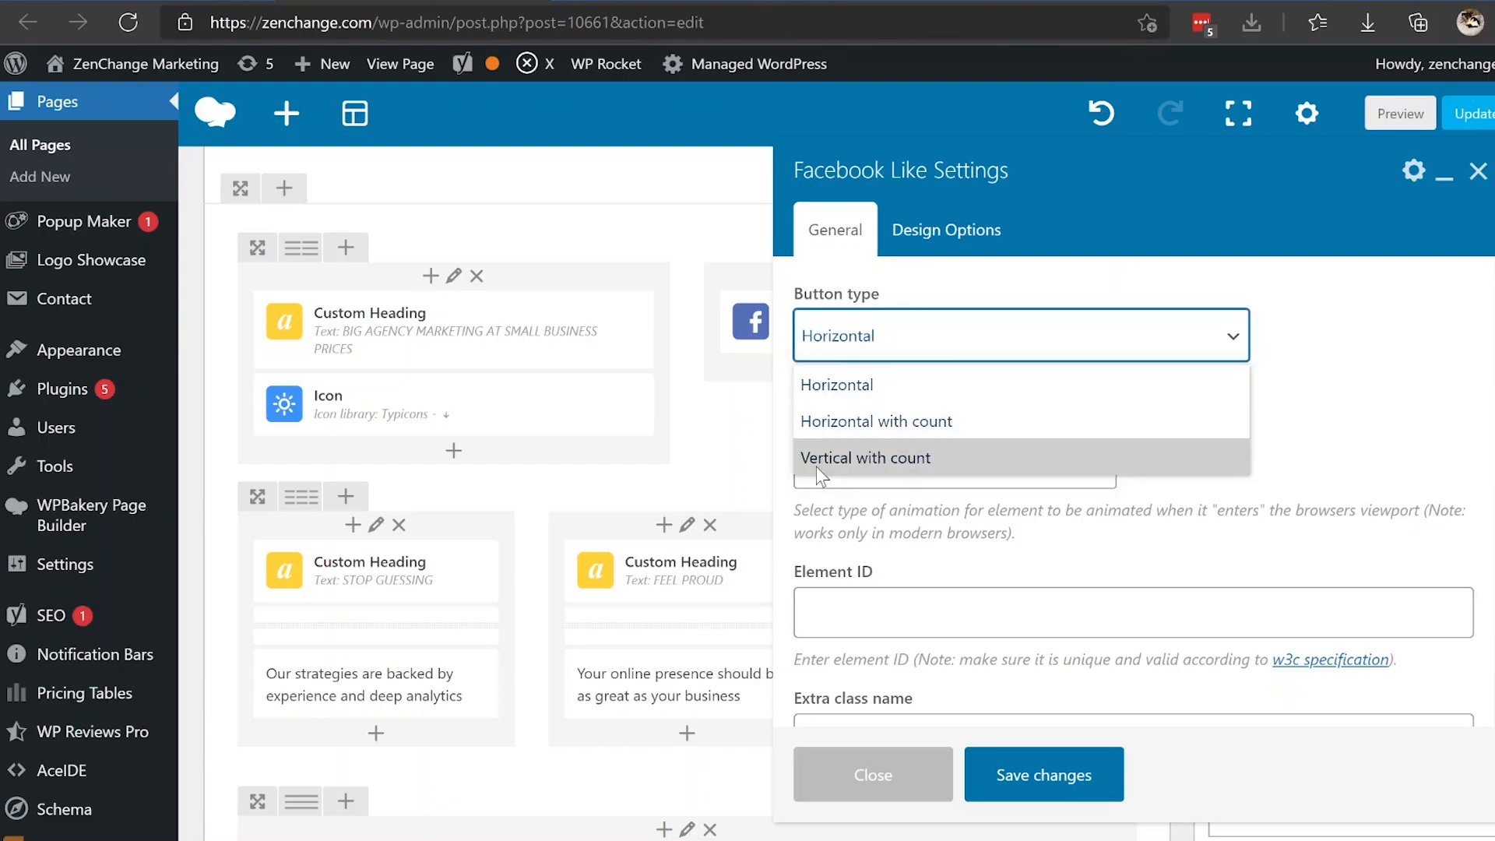
{"action": "left_click", "coordinate": [891, 422]}
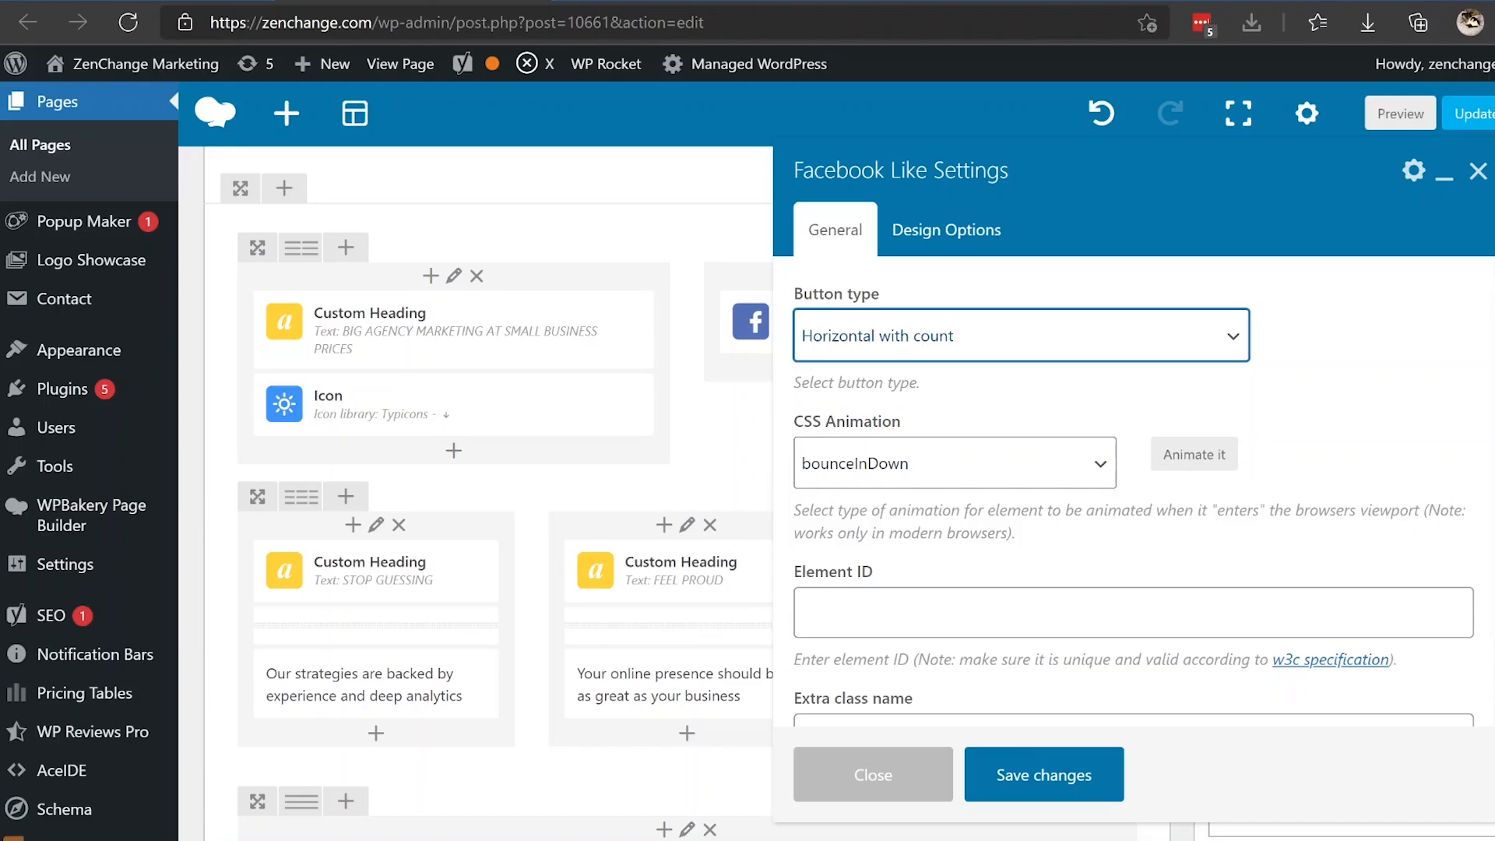
{"action": "scroll", "coordinate": [1134, 491], "scroll_direction": "down", "scroll_amount": 1}
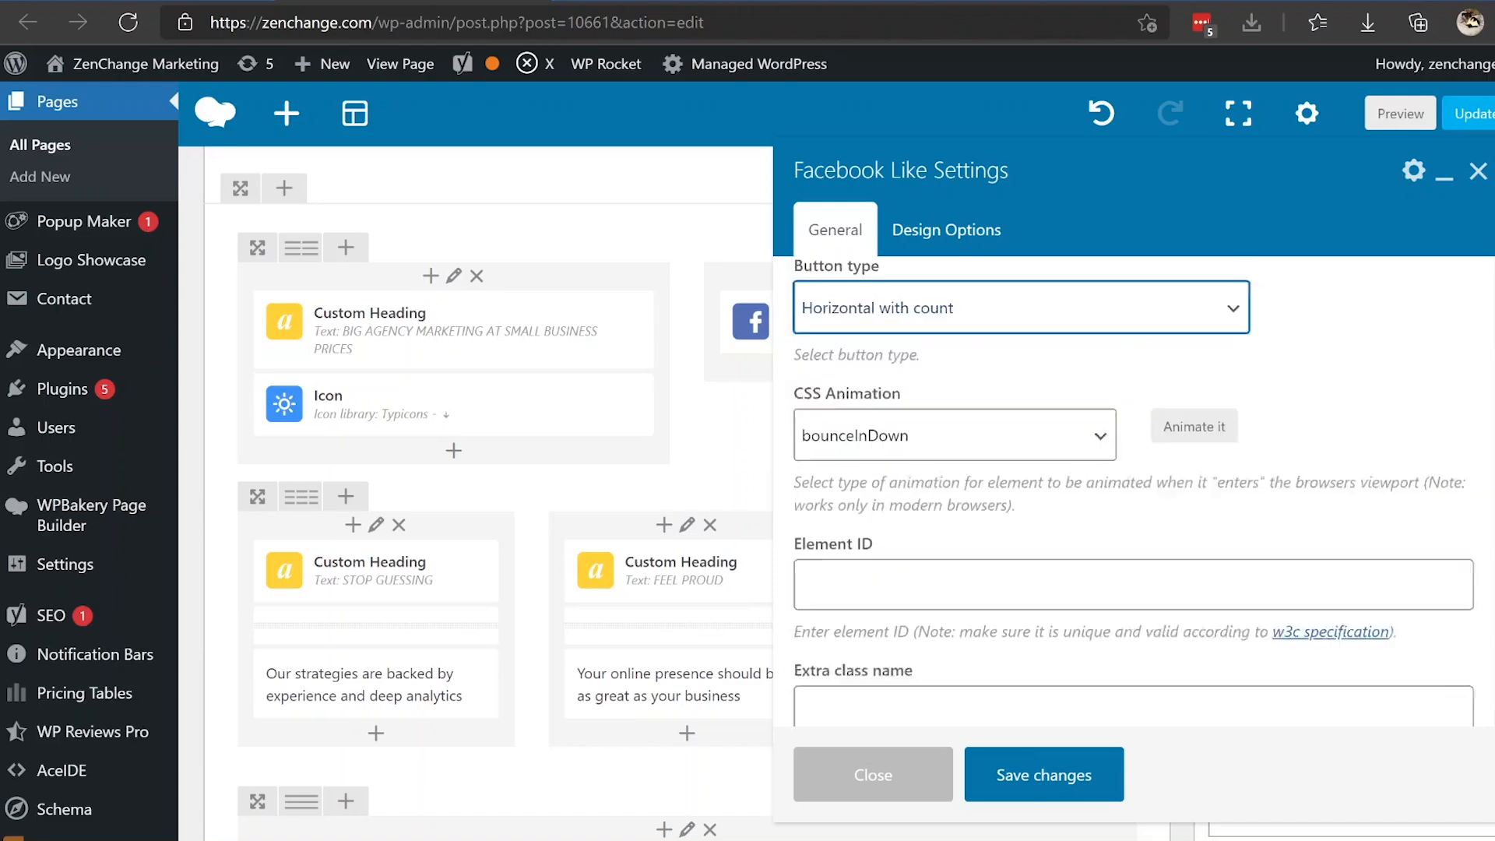
{"action": "scroll", "coordinate": [1005, 310], "scroll_direction": "up", "scroll_amount": 1}
{"action": "left_click", "coordinate": [963, 227]}
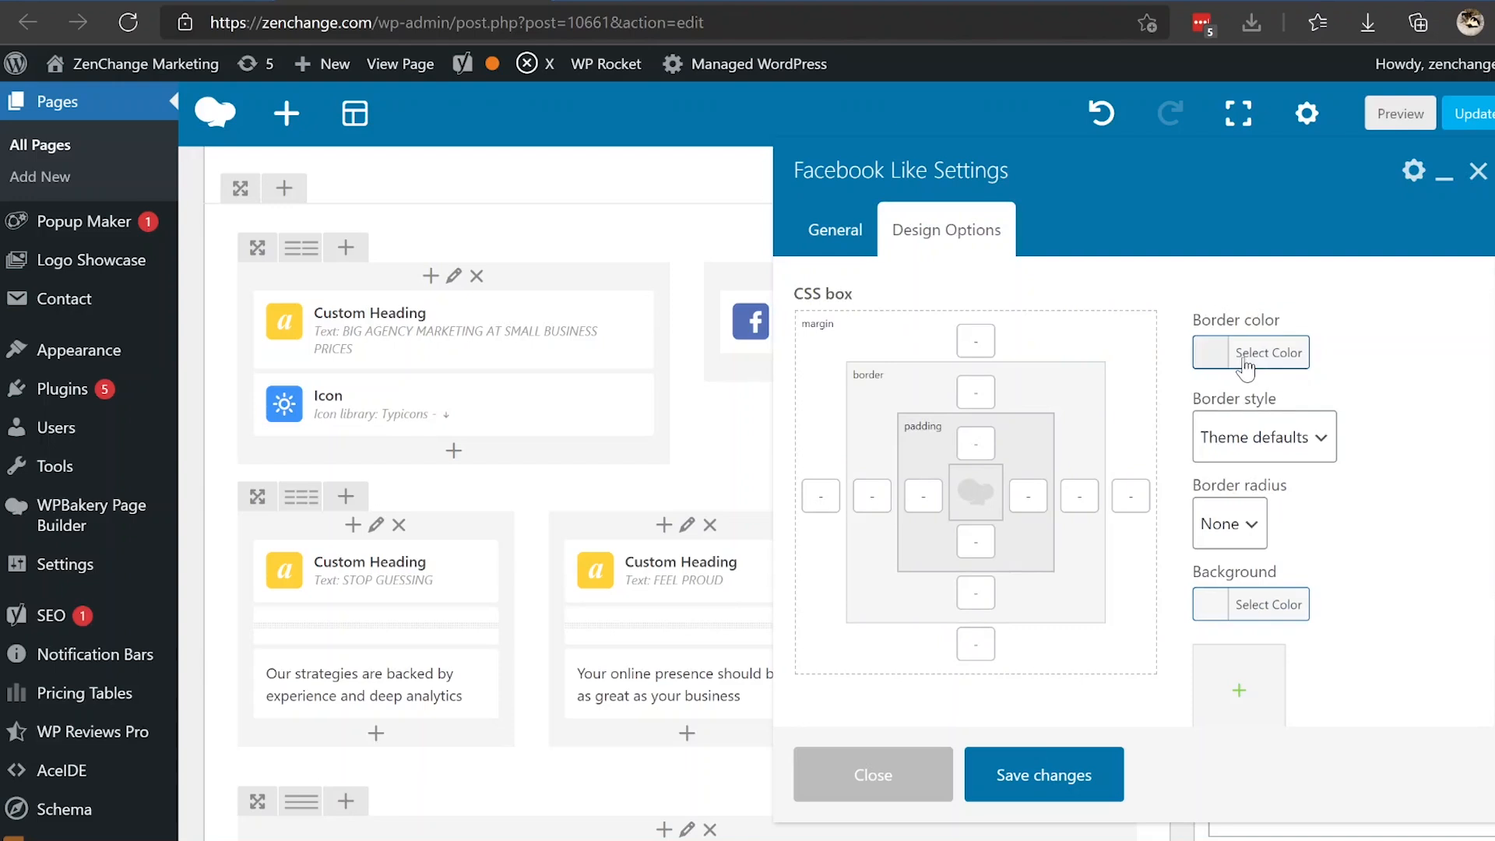
{"action": "scroll", "coordinate": [1245, 366], "scroll_direction": "down", "scroll_amount": 2}
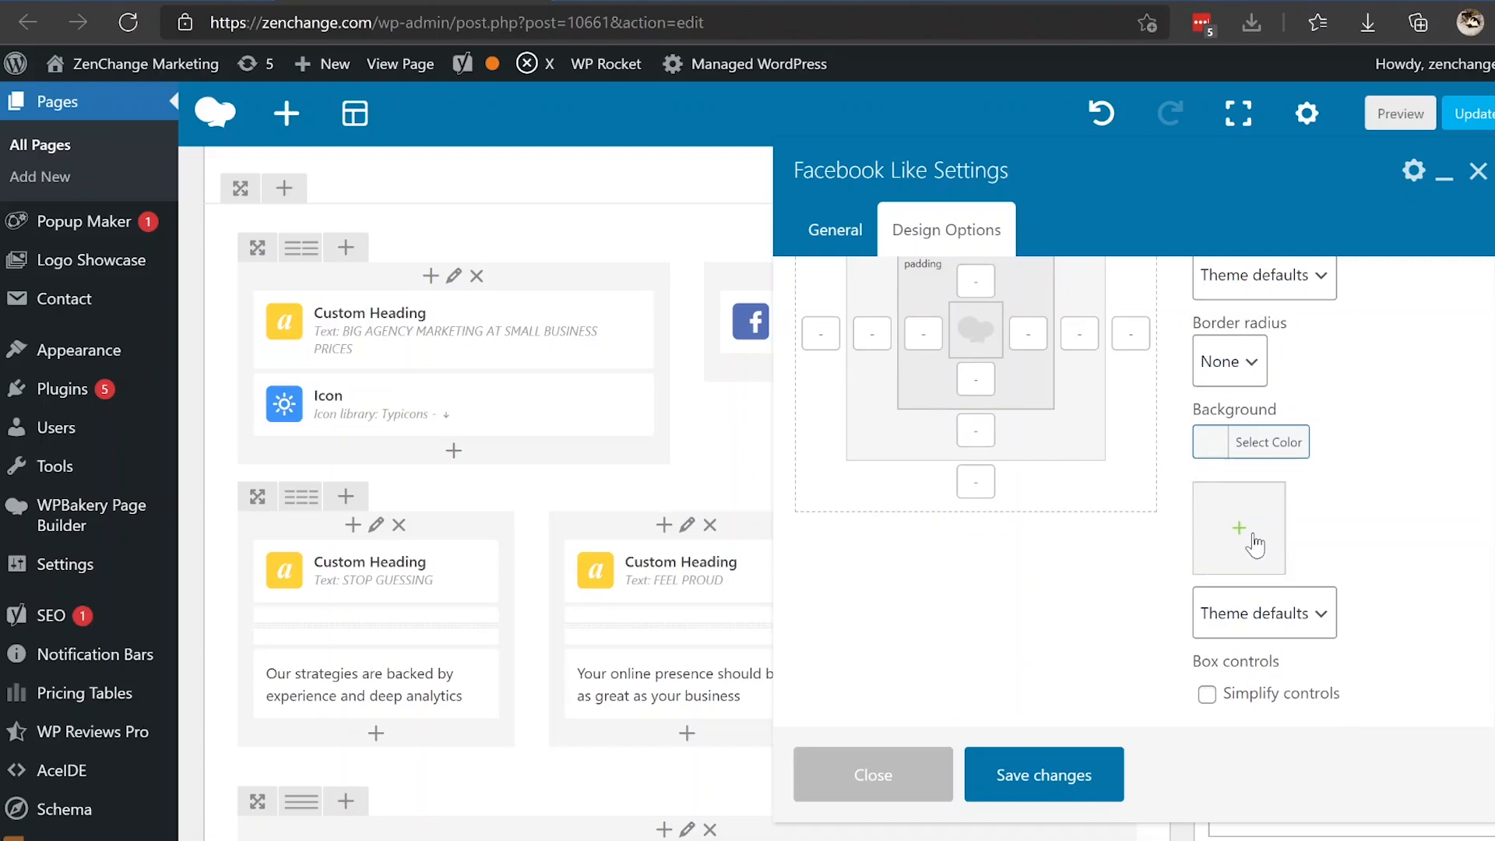
{"action": "left_click", "coordinate": [1066, 773]}
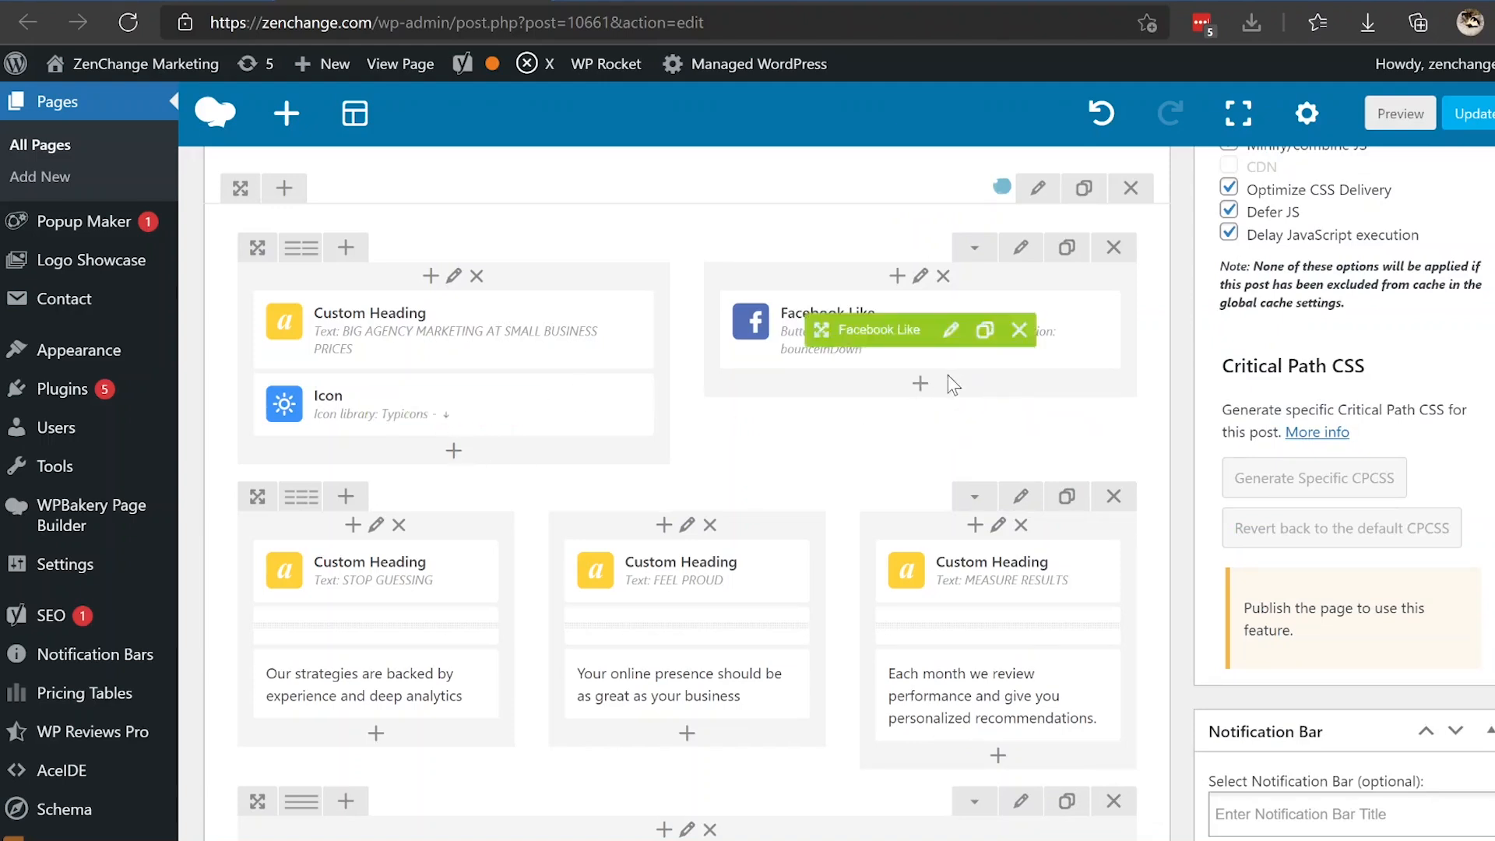
- Add a text block below the Facebook Like element reading "this is a prototype of a section we are building." and save it
{"action": "left_click", "coordinate": [920, 385]}
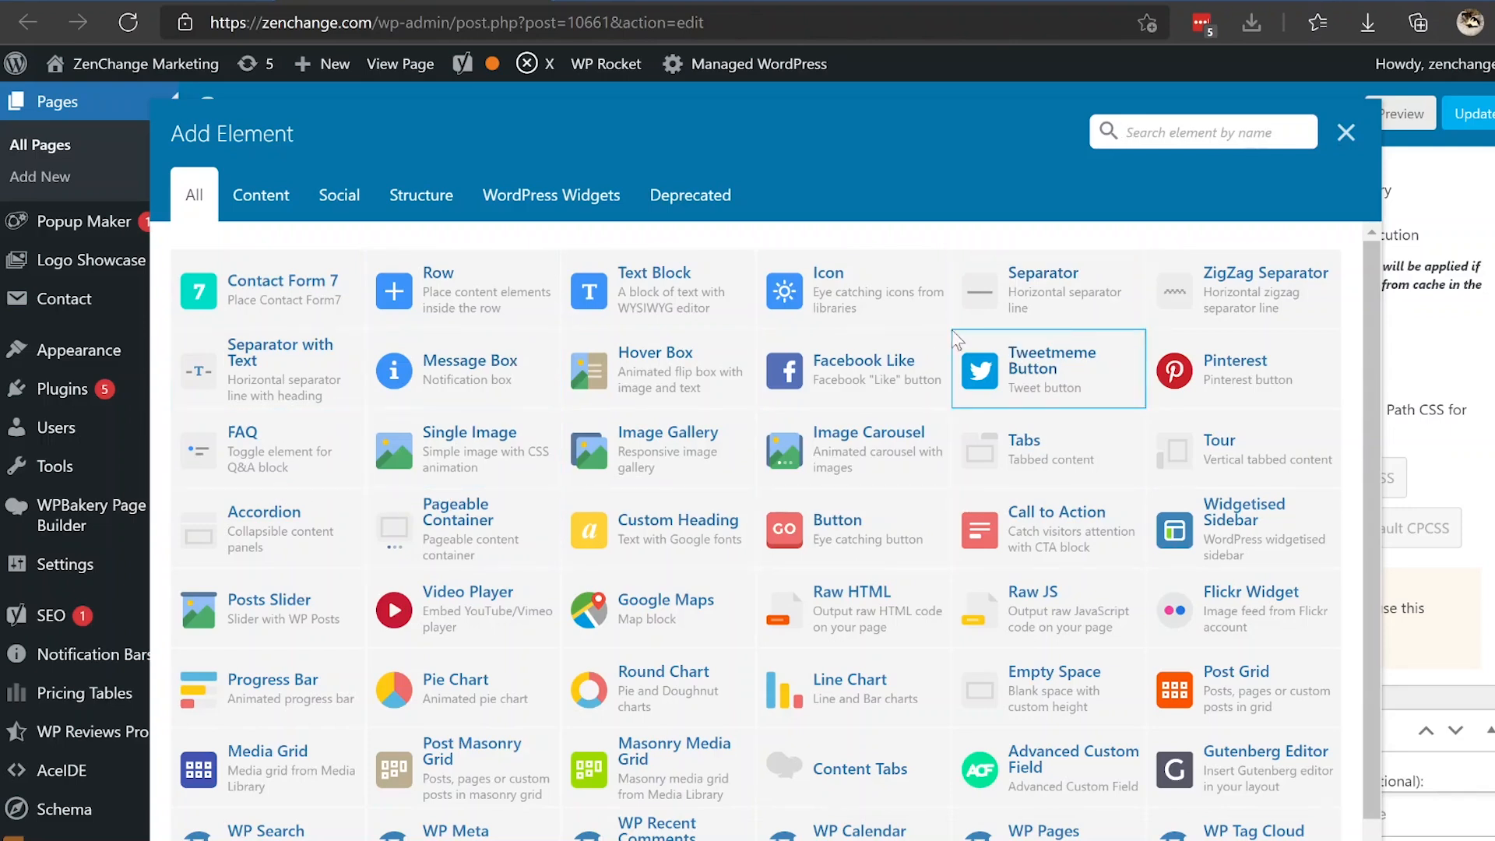
{"action": "left_click", "coordinate": [623, 280]}
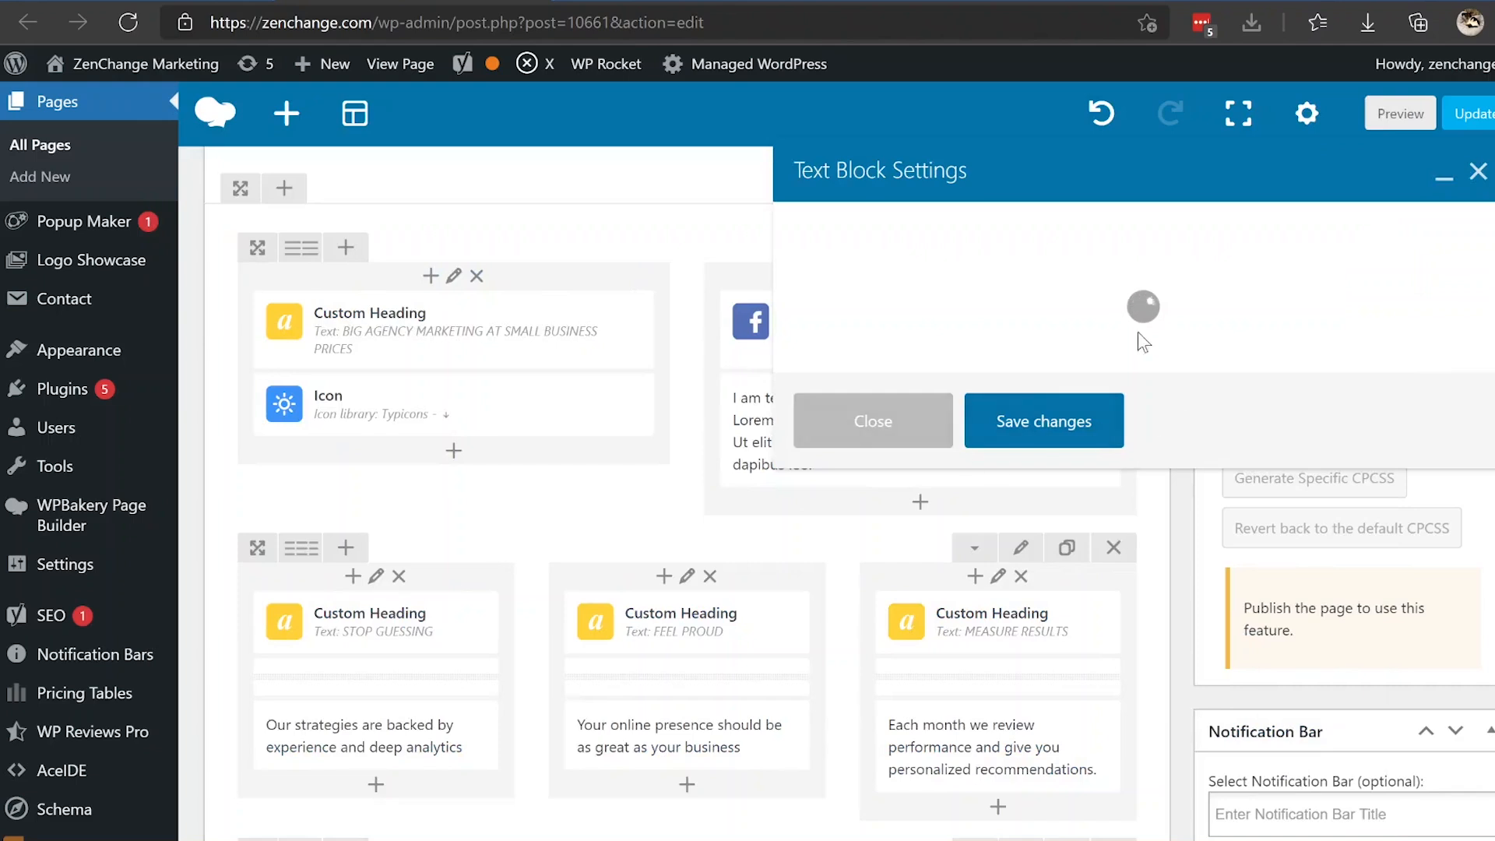
{"action": "key", "text": "ctrl+a"}
{"action": "type", "text": "this is a prototype of a section we are building"}
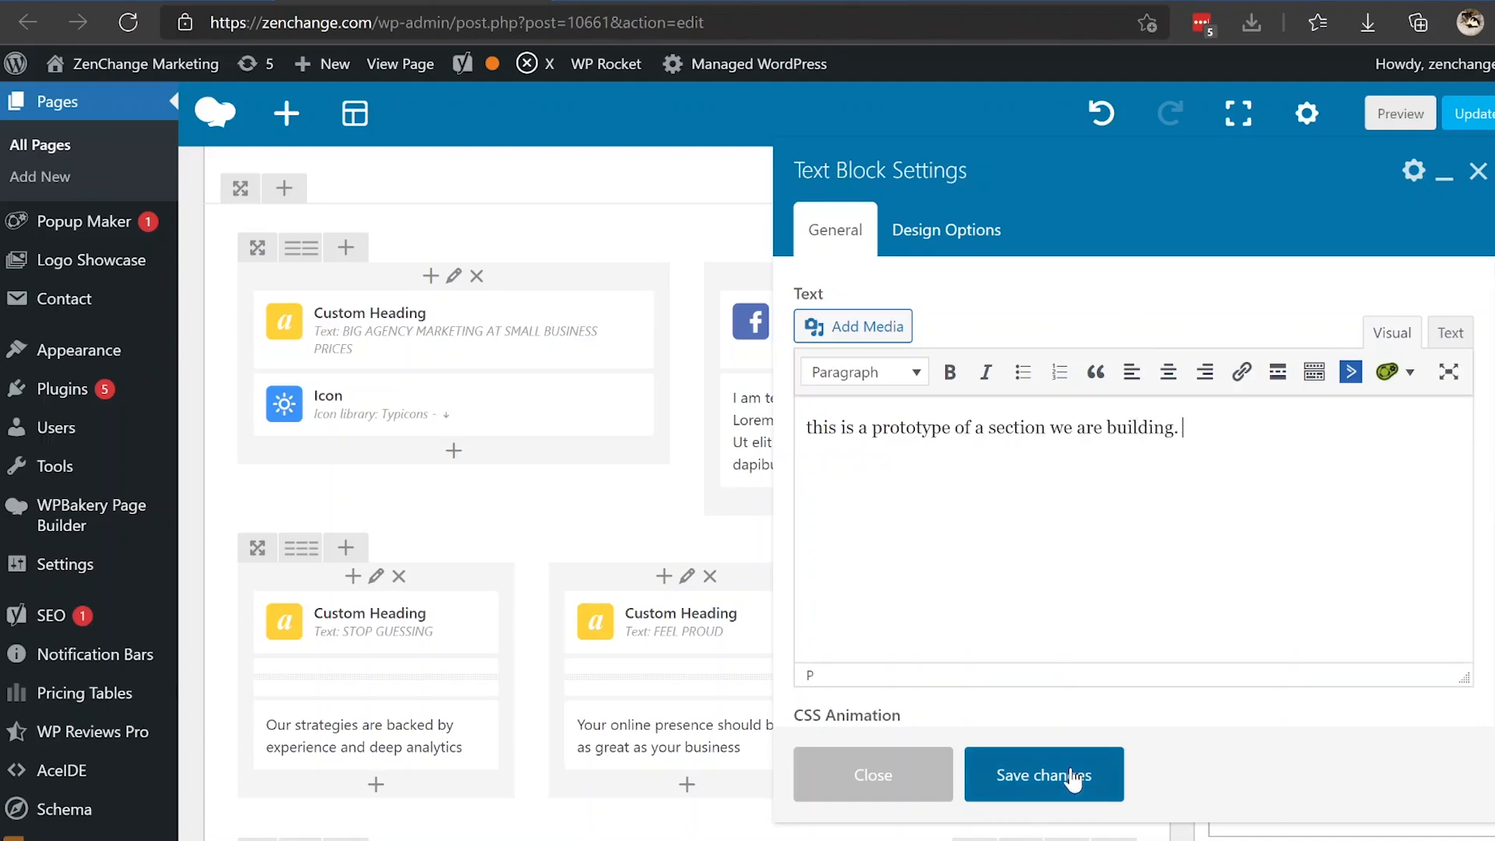
{"action": "left_click", "coordinate": [1074, 774]}
- Move the new text block above Facebook Like and the BIG AGENCY MARKETING heading below Facebook Like in the same column
{"action": "mouse_move", "coordinate": [922, 398]}
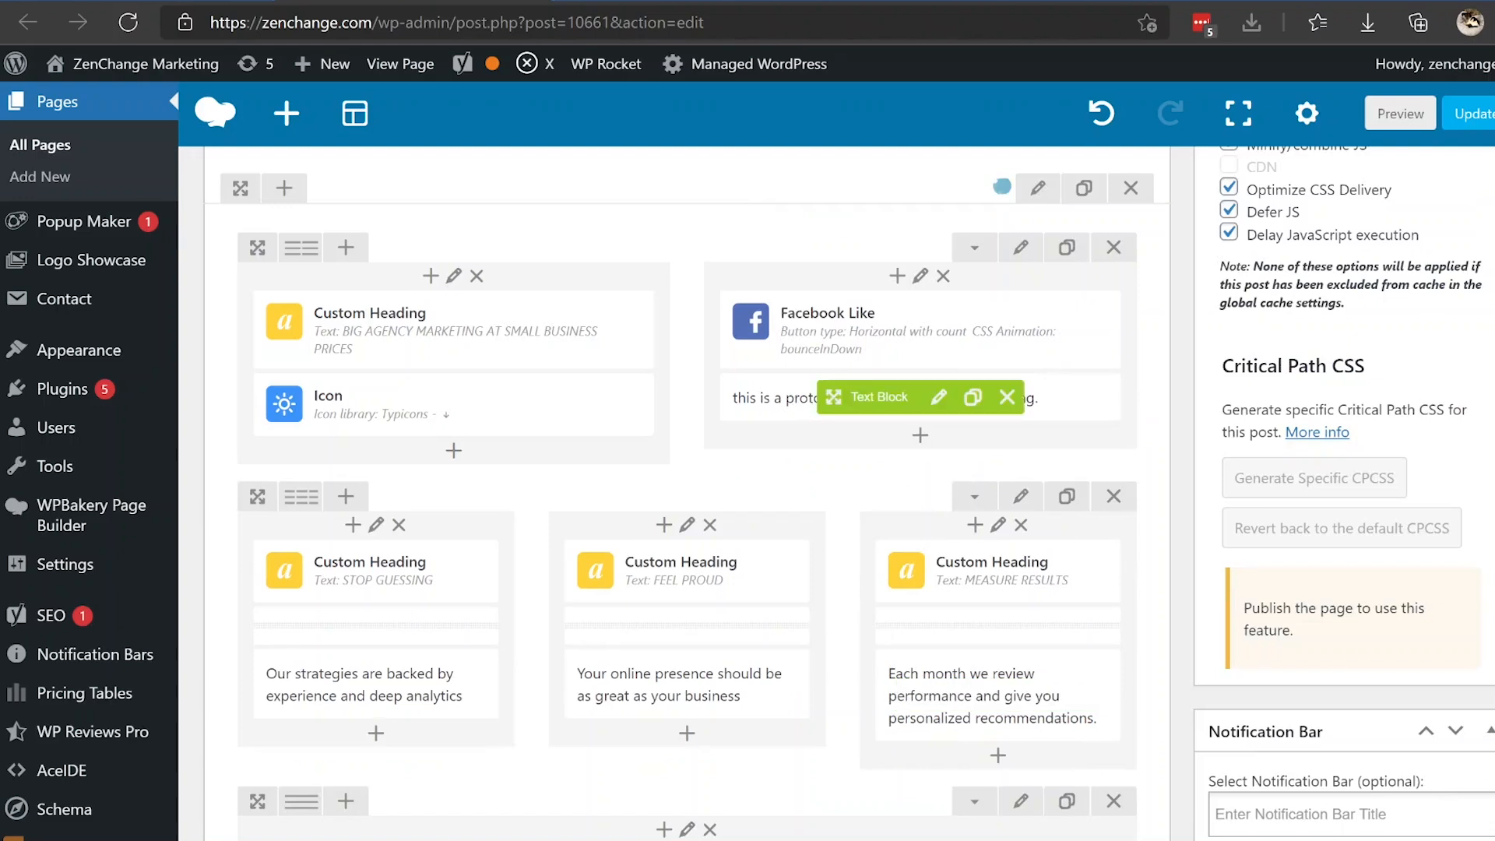
{"action": "left_click_drag", "start_coordinate": [826, 398], "coordinate": [827, 316]}
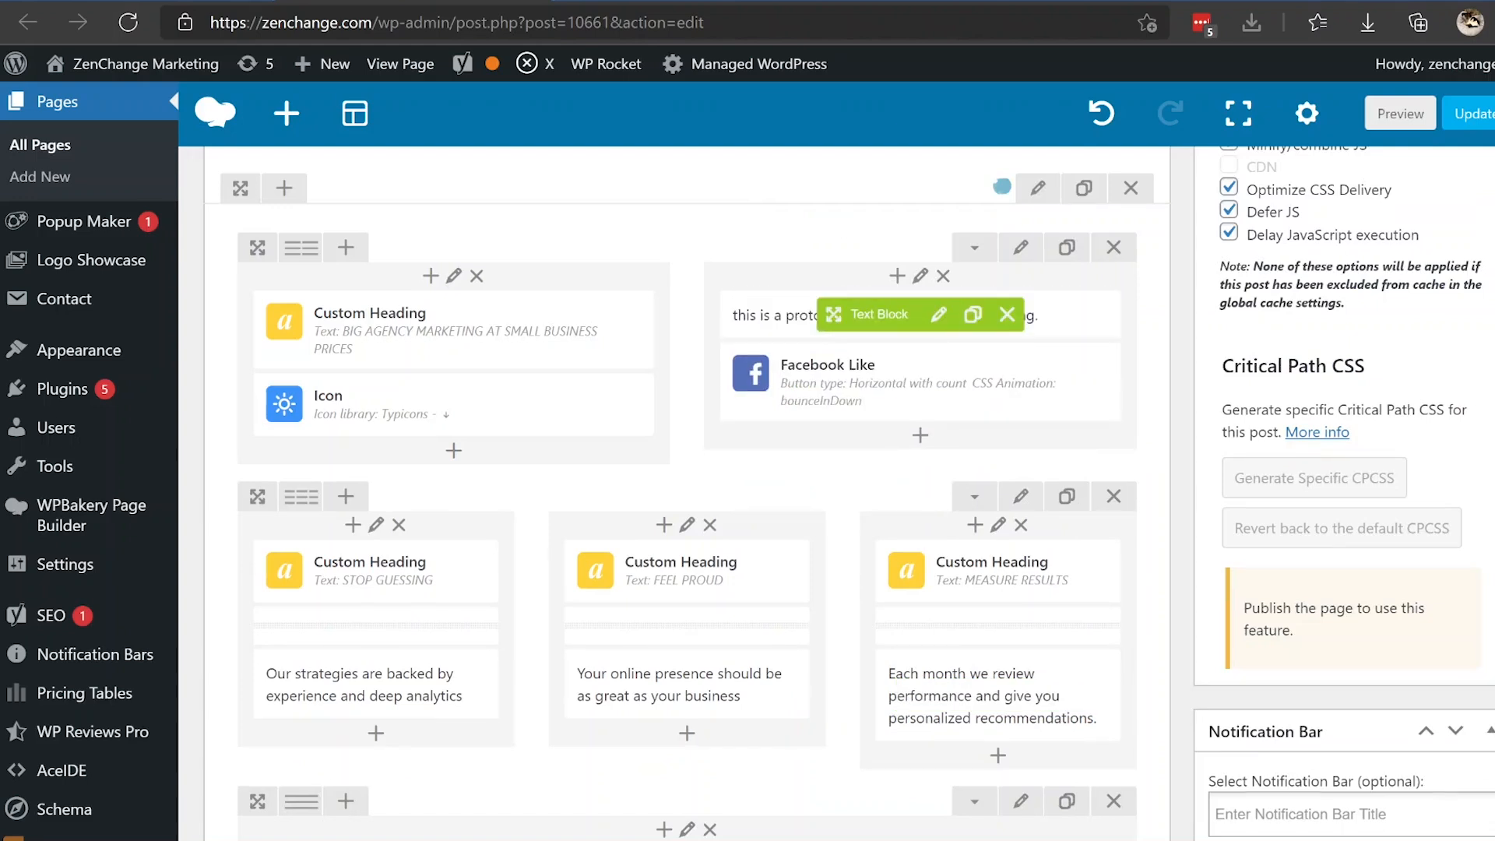
{"action": "mouse_move", "coordinate": [374, 334]}
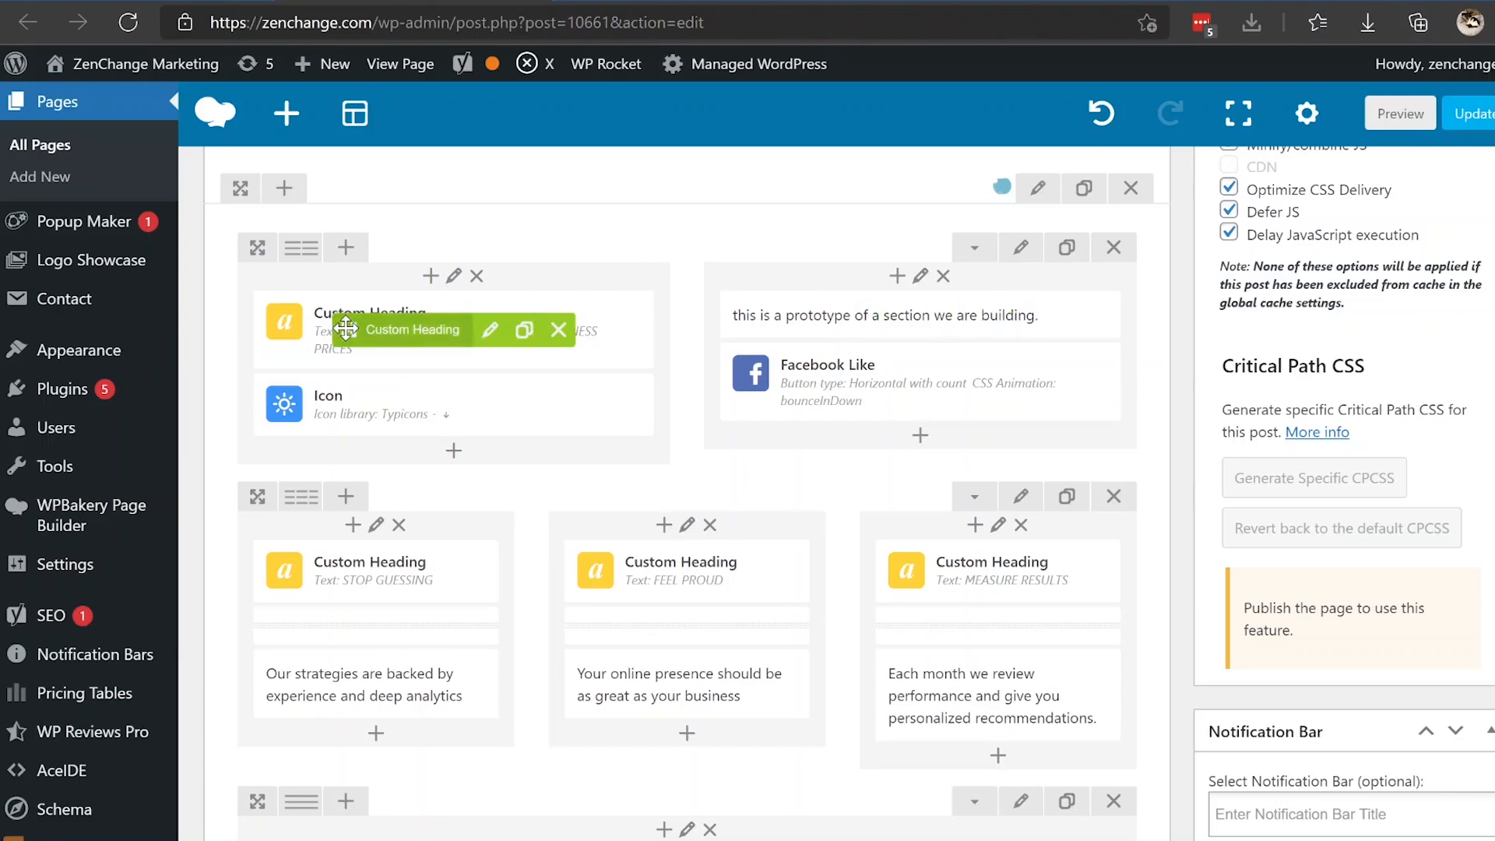
{"action": "left_click_drag", "start_coordinate": [378, 335], "coordinate": [824, 436]}
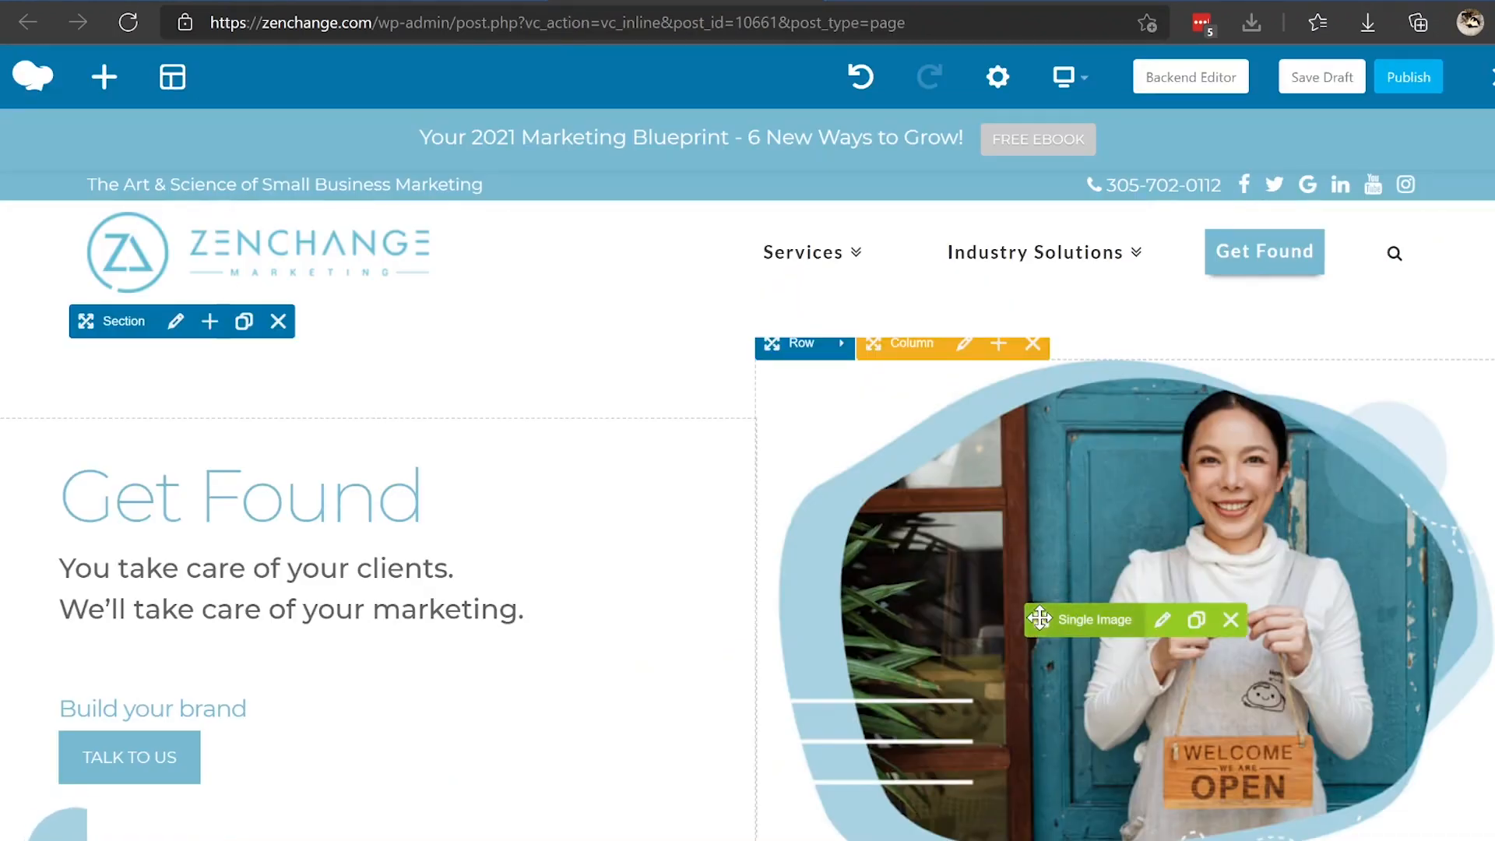
- In the frontend editor, move the banner image under the tagline and the Build your brand heading and TALK TO US button into the opposite column
{"action": "left_click_drag", "start_coordinate": [514, 657], "coordinate": [315, 626]}
{"action": "scroll", "coordinate": [534, 503], "scroll_direction": "down", "scroll_amount": 5}
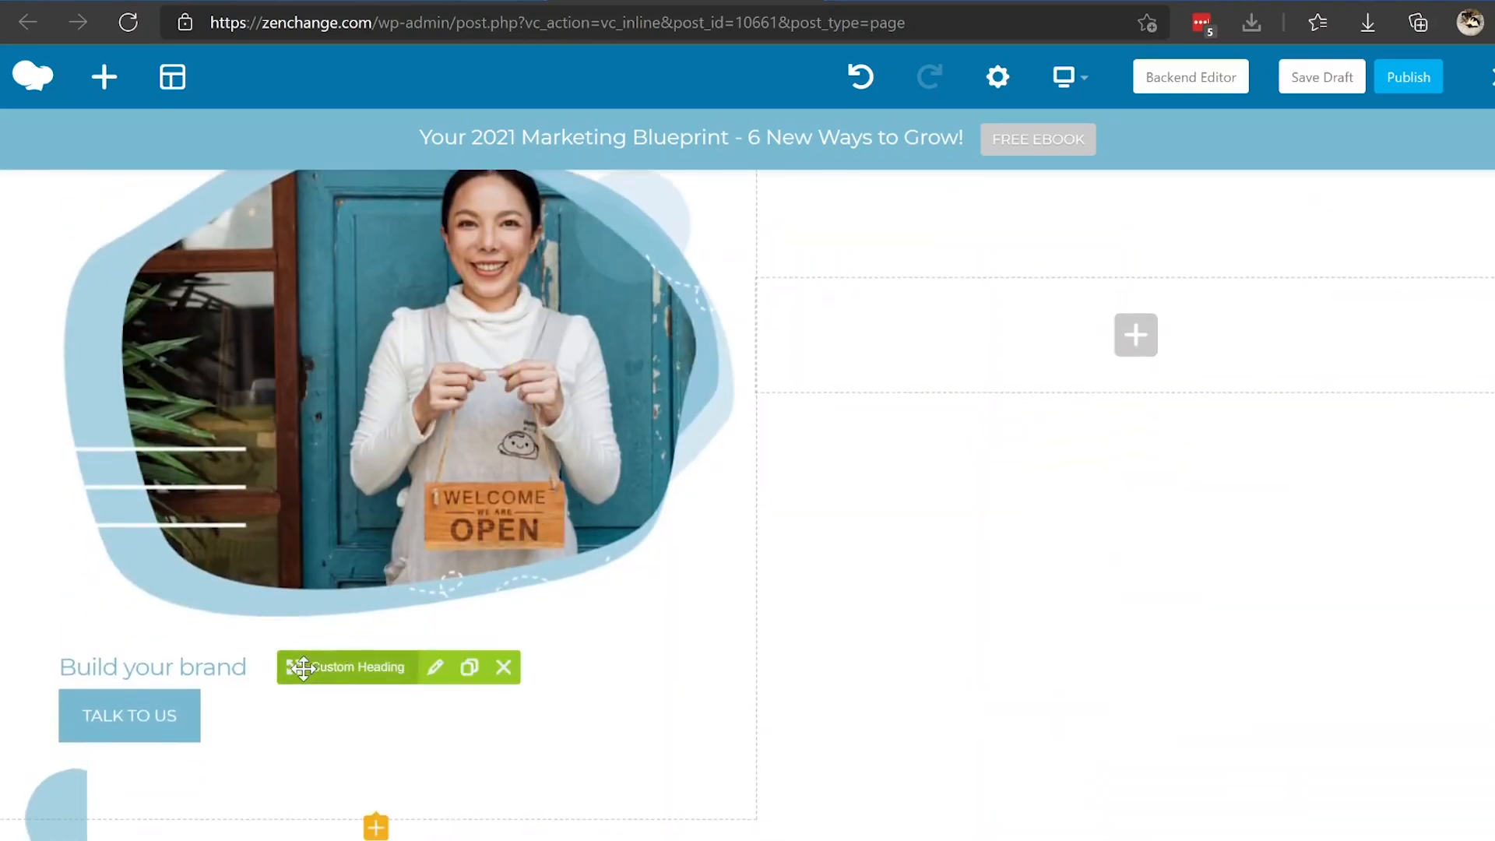
{"action": "left_click_drag", "start_coordinate": [912, 445], "coordinate": [1116, 288]}
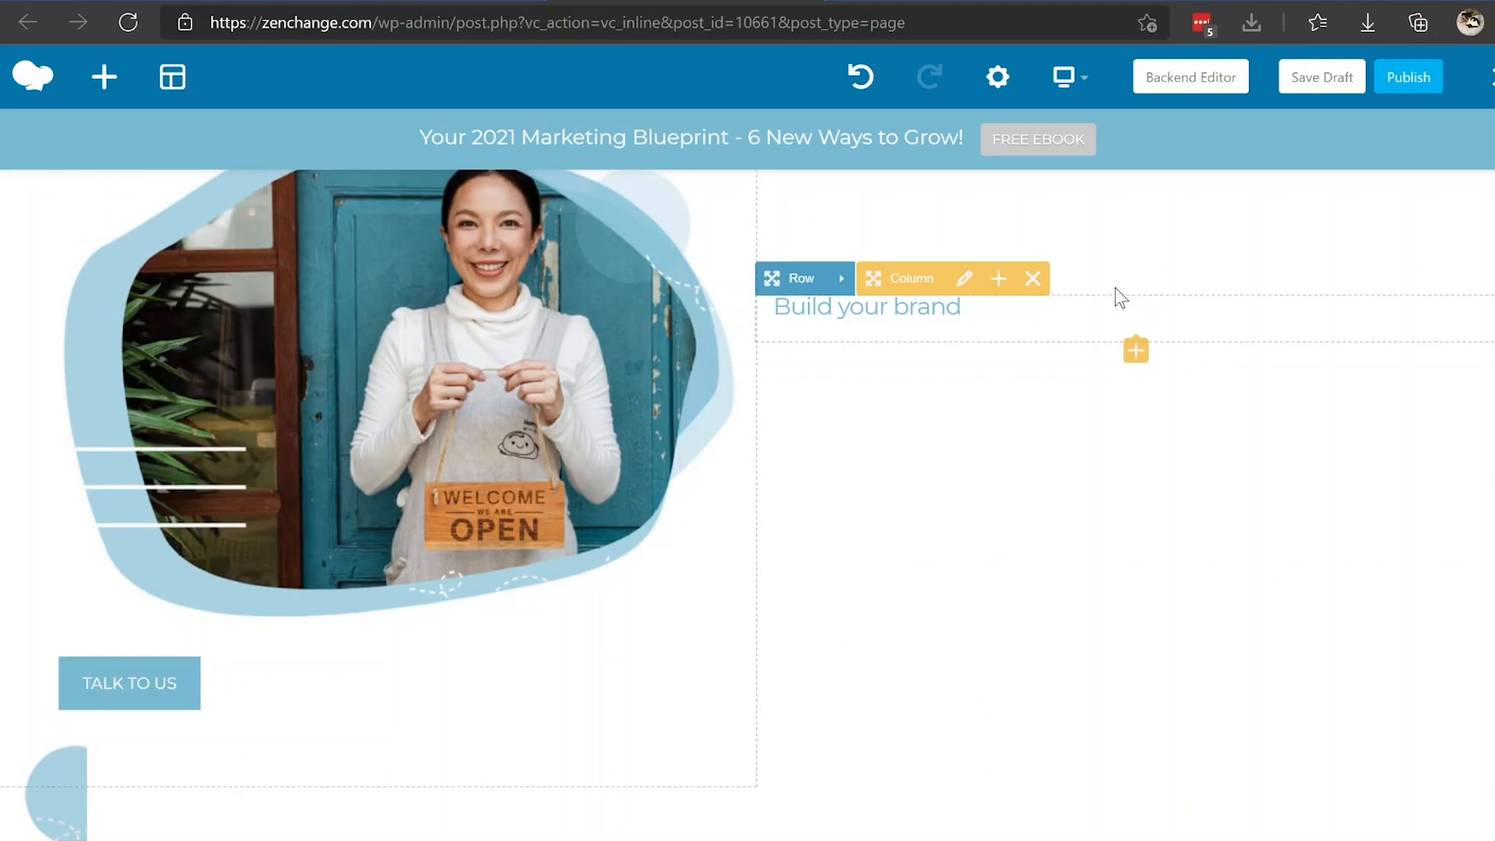
{"action": "mouse_move", "coordinate": [331, 681]}
{"action": "left_mouse_down"}
{"action": "mouse_move", "coordinate": [534, 615]}
{"action": "mouse_move", "coordinate": [945, 346]}
{"action": "mouse_move", "coordinate": [942, 296]}
{"action": "left_mouse_up"}
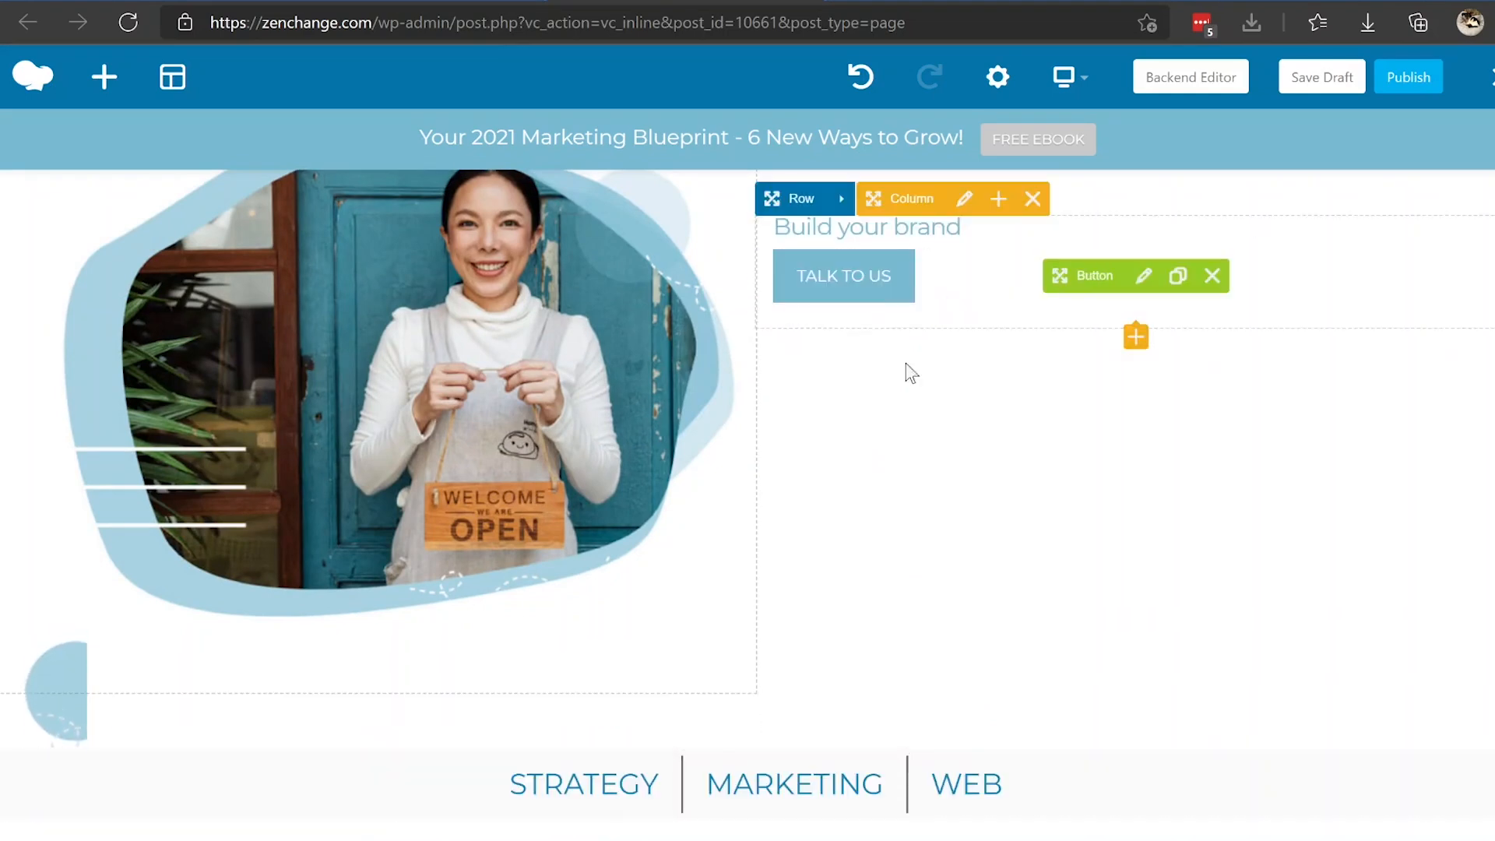
{"action": "scroll", "coordinate": [1053, 497], "scroll_direction": "up", "scroll_amount": 5}
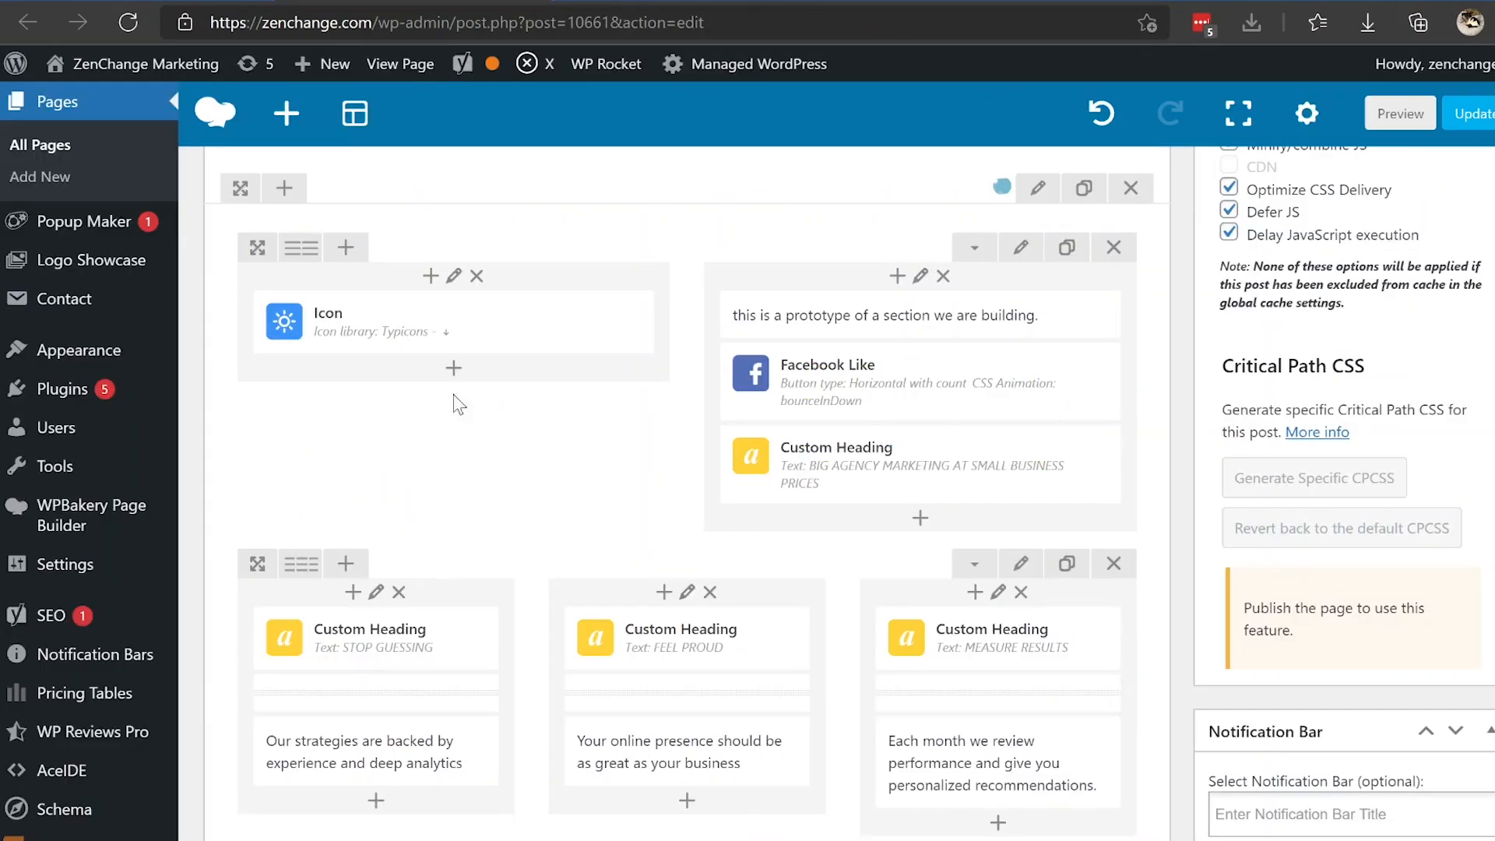
- In the backend builder, change the STOP GUESSING heading's text to STOP OVERTHINKING IT and save the element
{"action": "mouse_move", "coordinate": [938, 382]}
{"action": "mouse_move", "coordinate": [404, 654]}
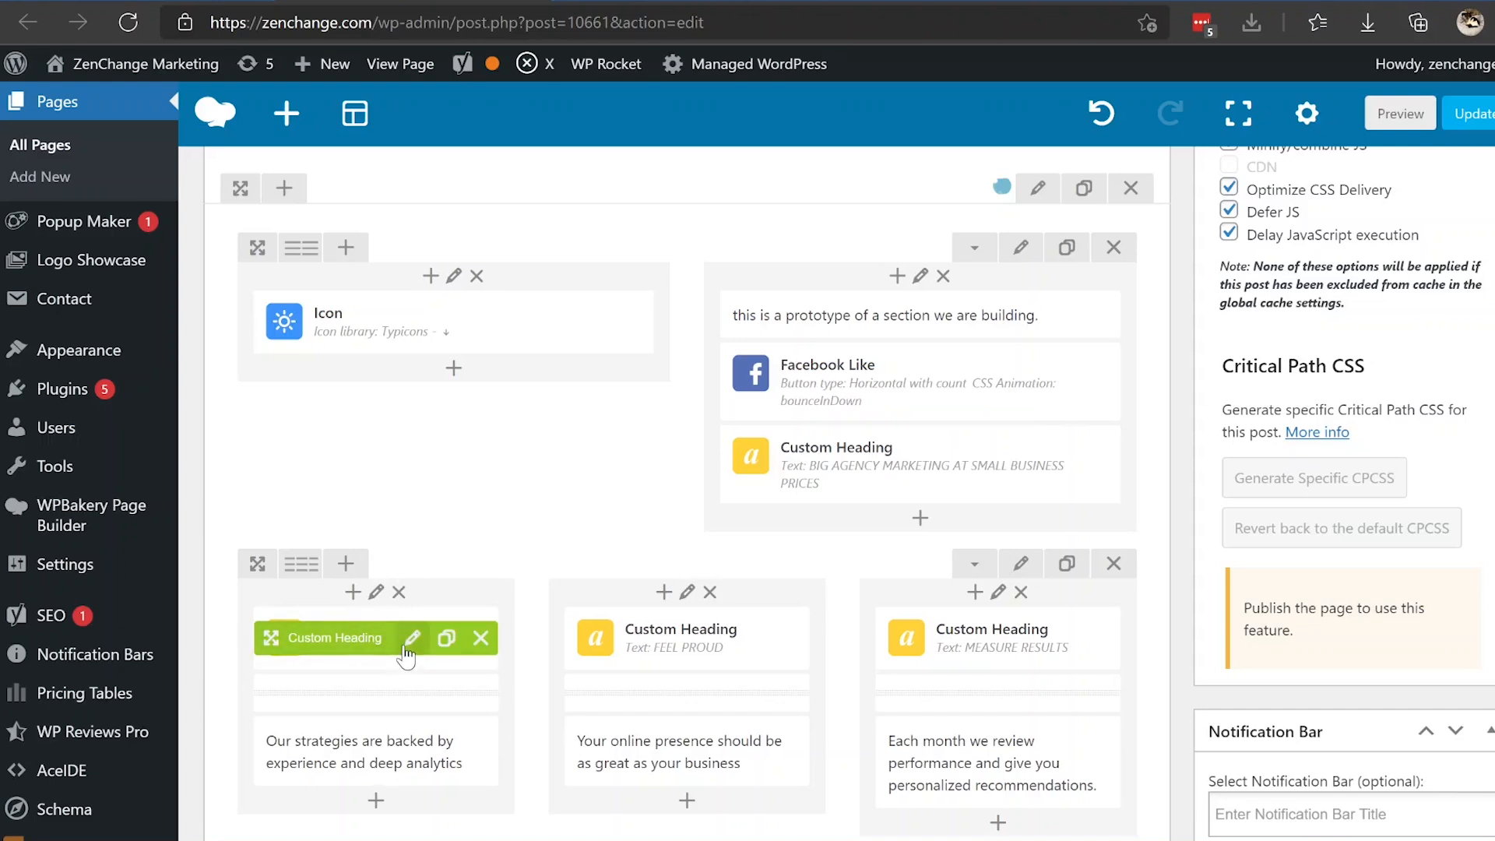
{"action": "left_click", "coordinate": [410, 643]}
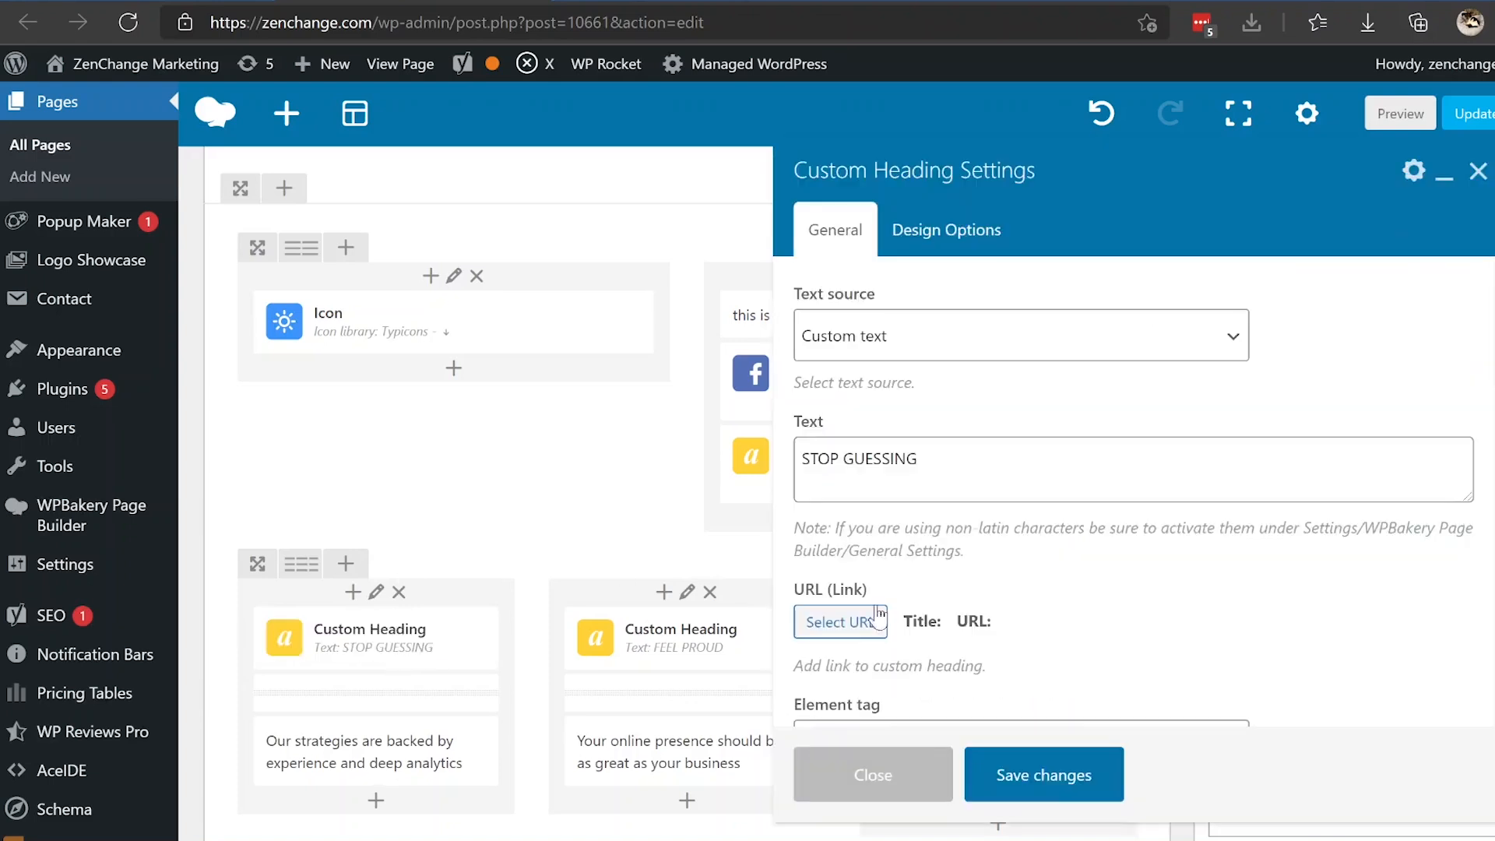
{"action": "left_click", "coordinate": [920, 460]}
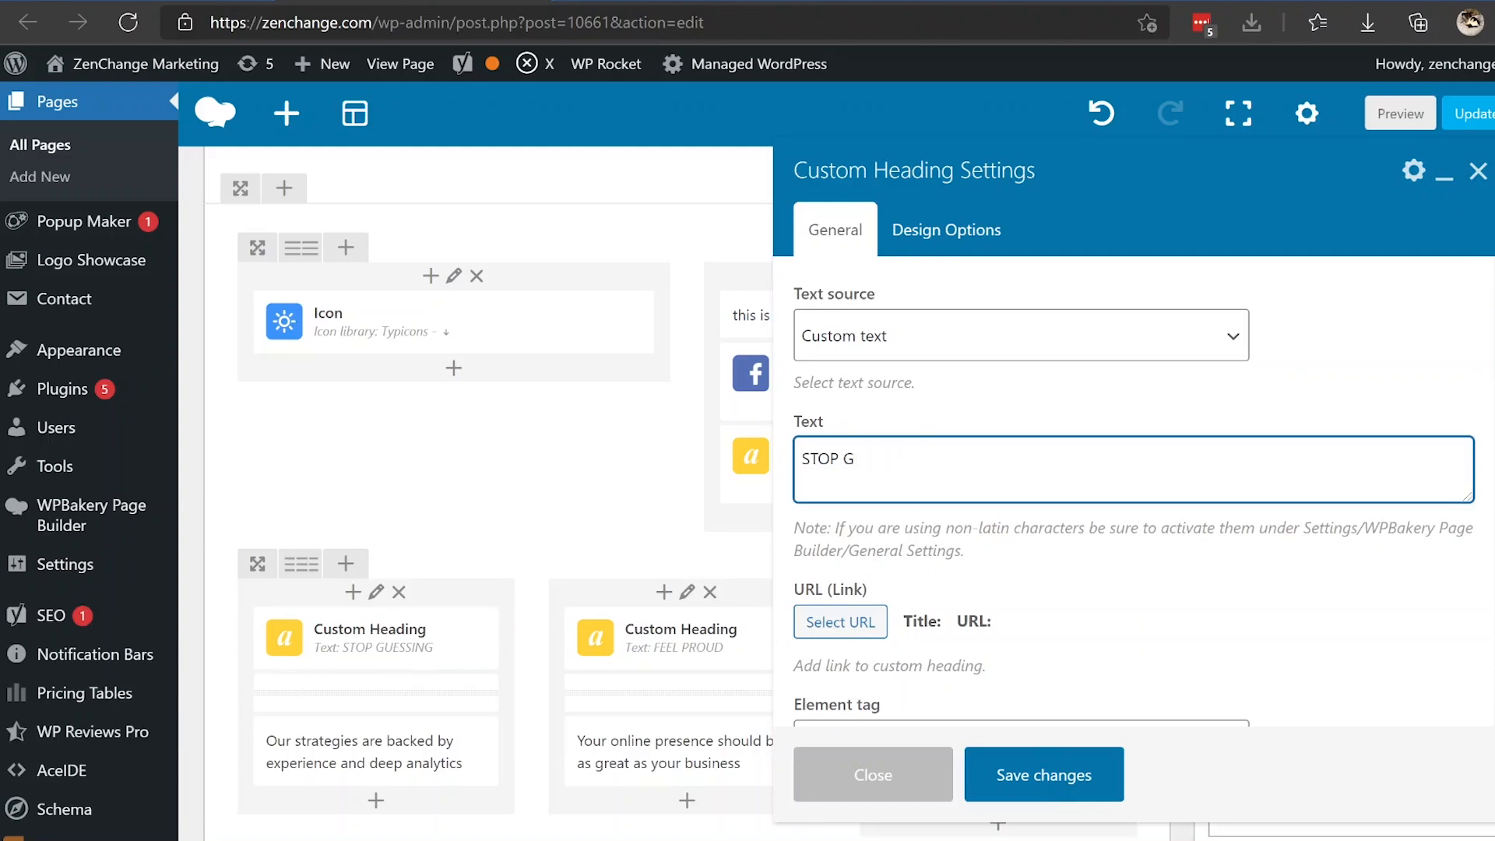
{"action": "type", "text": "OVERTHINKING IT"}
{"action": "left_click", "coordinate": [1031, 778]}
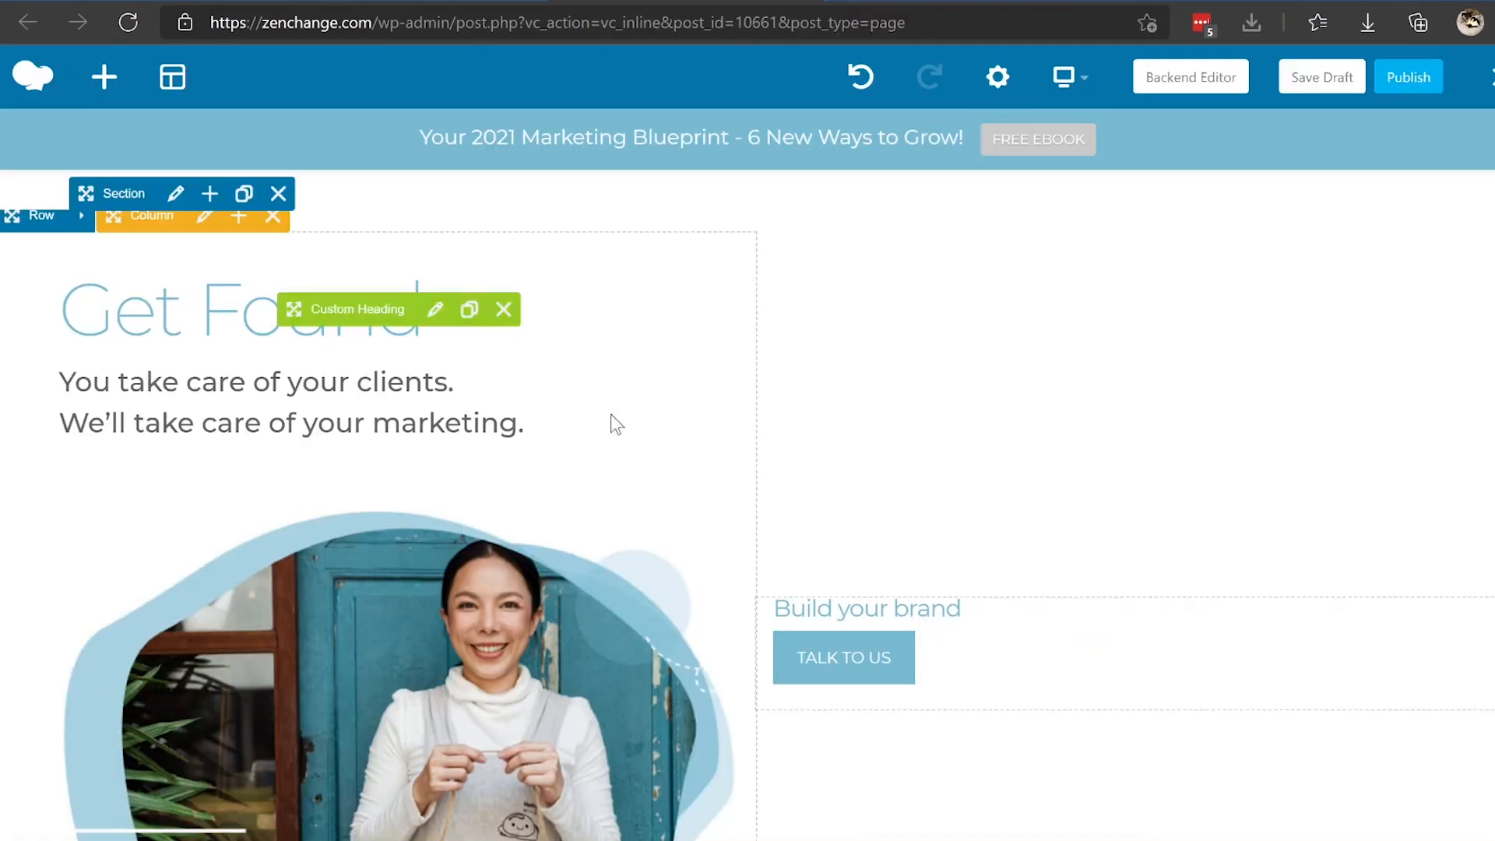
- Locate the STOP GUESSING heading in the frontend editor by searching the page for STOP GU
{"action": "scroll", "coordinate": [611, 414], "scroll_direction": "down", "scroll_amount": 8}
{"action": "scroll", "coordinate": [720, 475], "scroll_direction": "down", "scroll_amount": 15}
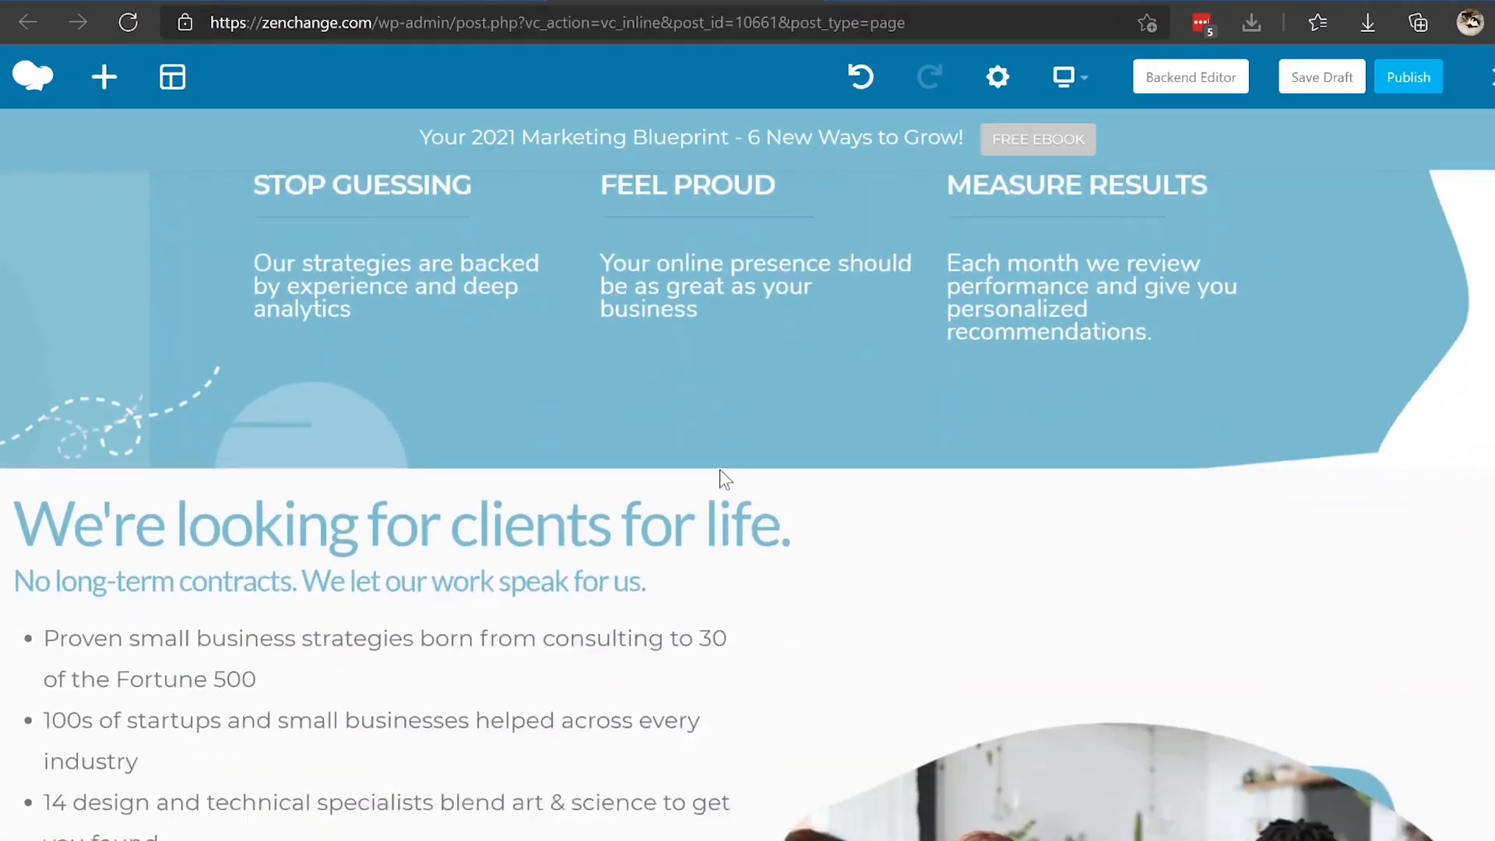
{"action": "scroll", "coordinate": [720, 476], "scroll_direction": "down", "scroll_amount": 15}
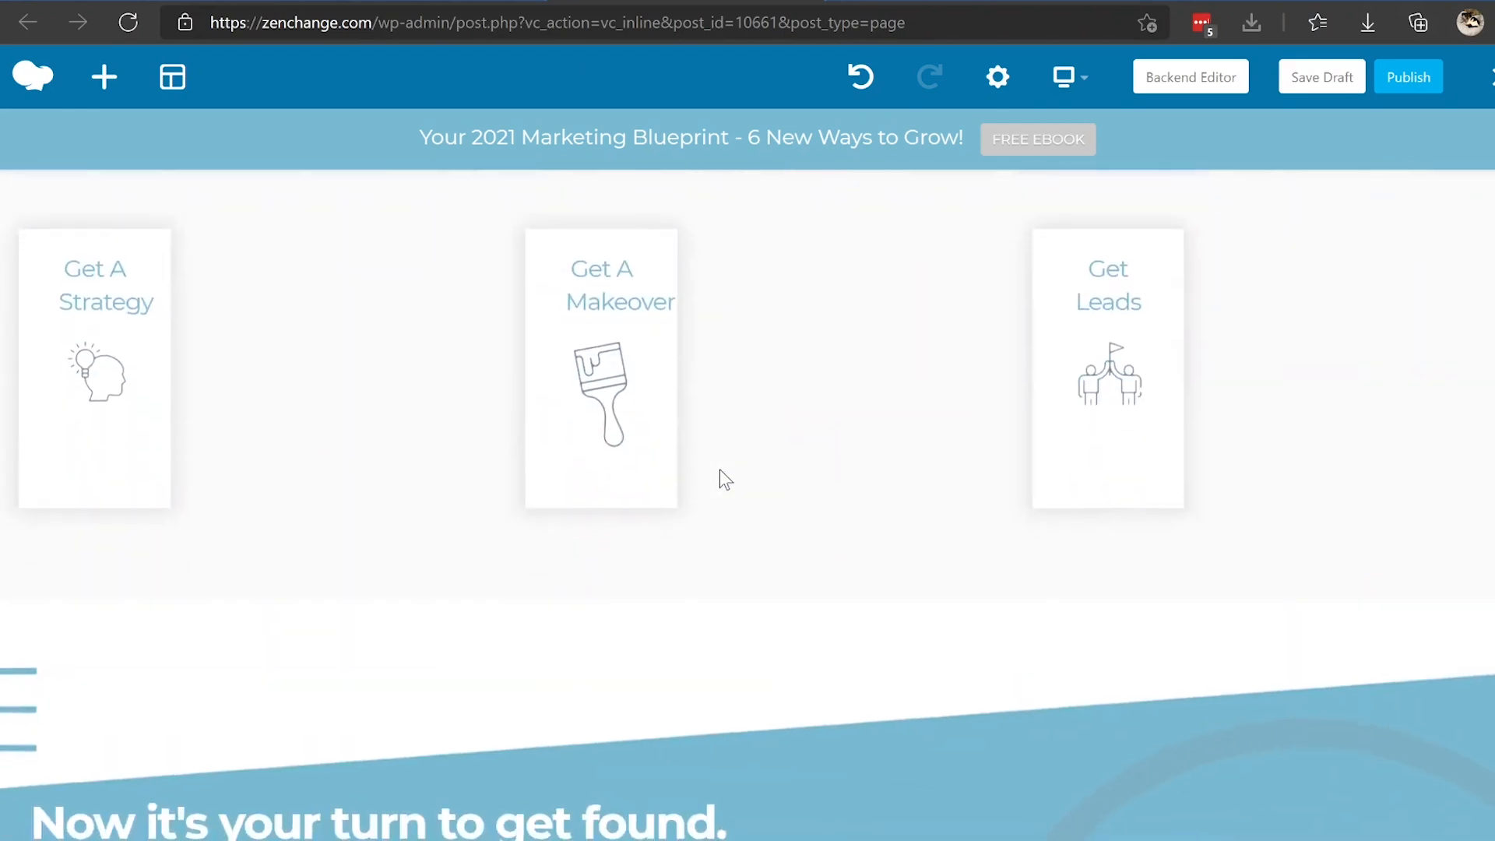
{"action": "scroll", "coordinate": [719, 469], "scroll_direction": "down", "scroll_amount": 5}
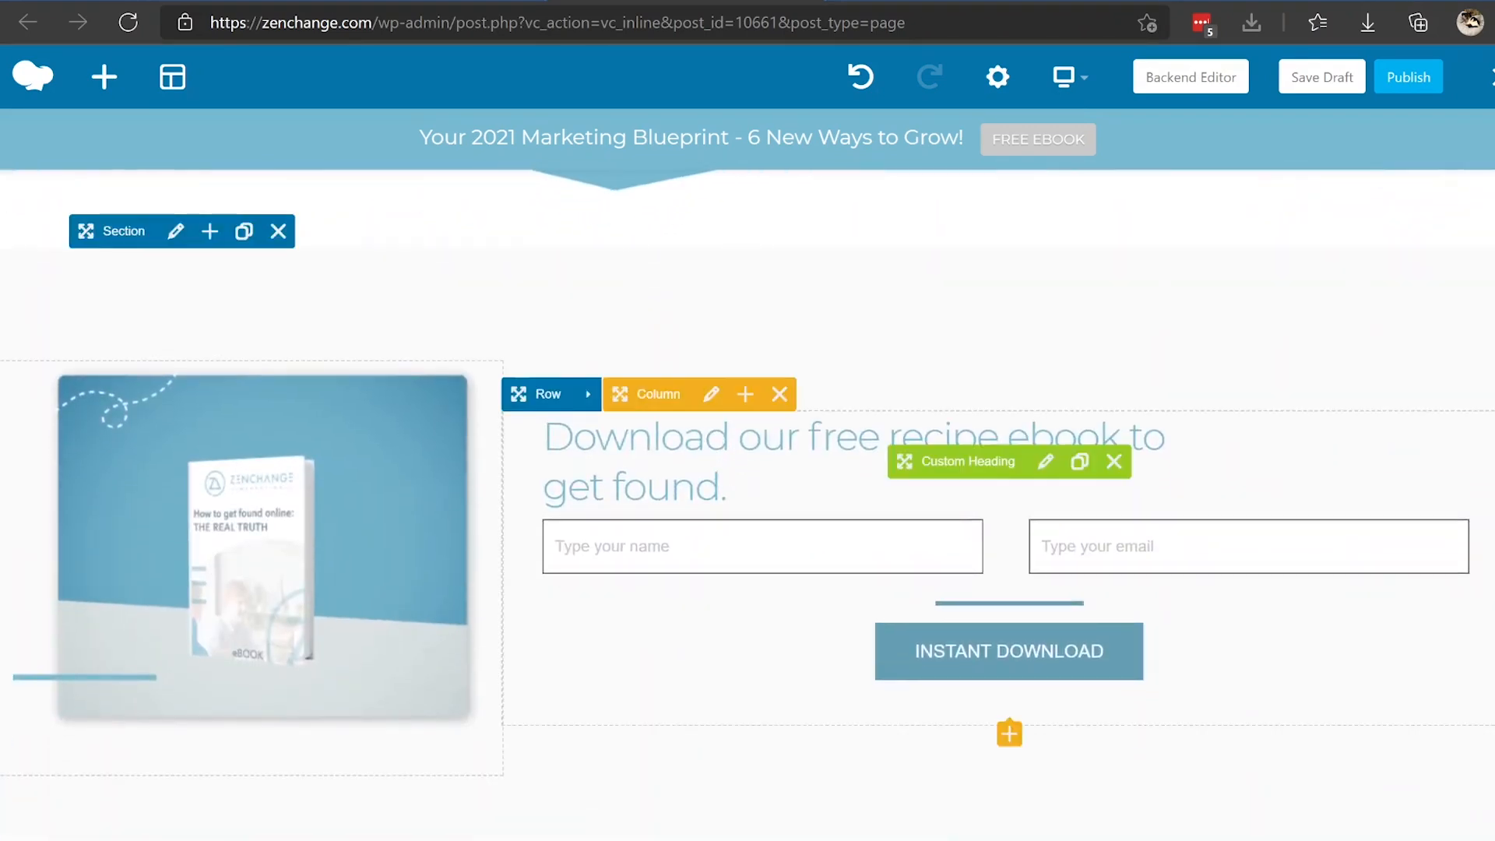
{"action": "key", "text": "ctrl+f"}
{"action": "type", "text": "STOP GU"}
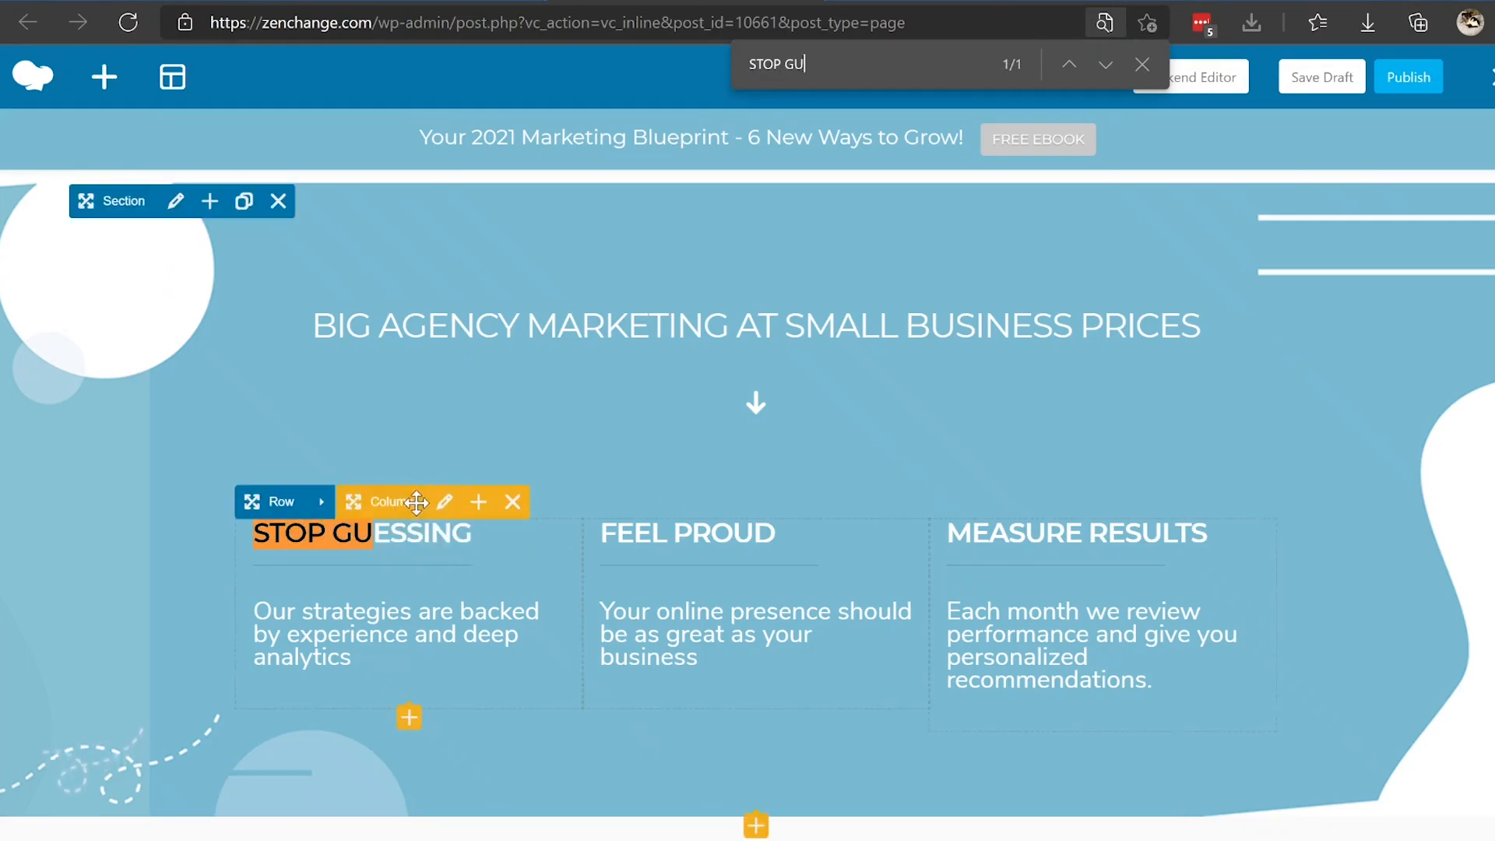
- Replace the STOP GUESSING heading's text with STOP OVERTHINKING IT in the frontend editor, save it and close the settings
{"action": "left_click", "coordinate": [446, 536]}
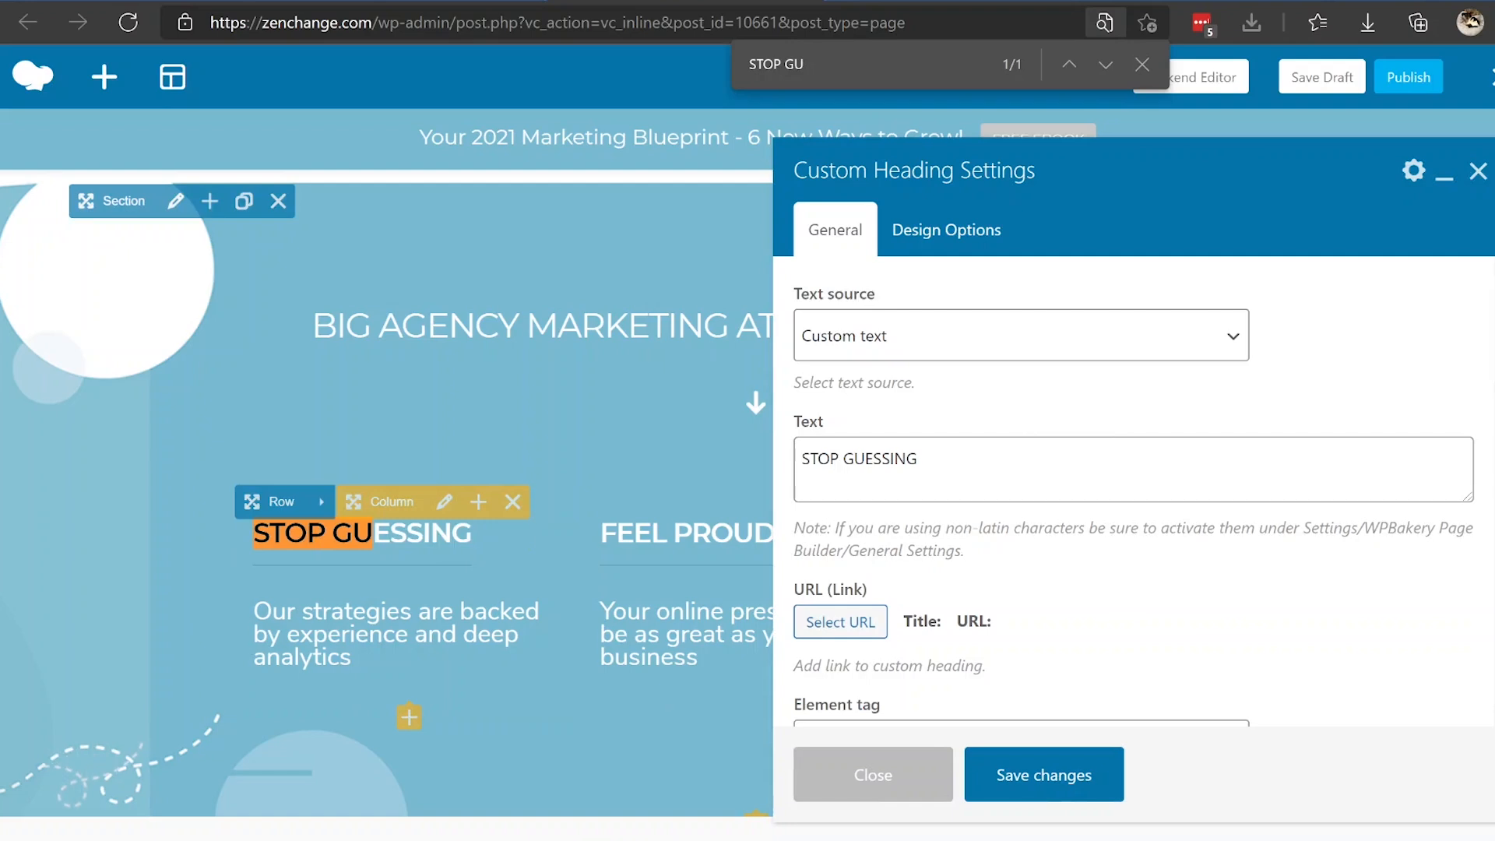
{"action": "left_click", "coordinate": [1119, 464]}
{"action": "key", "text": "ctrl+a"}
{"action": "type", "text": "sTOP"}
{"action": "key", "text": "BackSpace"}
{"action": "key", "text": "BackSpace"}
{"action": "key", "text": "BackSpace"}
{"action": "key", "text": "BackSpace"}
{"action": "type", "text": "STOP OVERTHINKING I"}
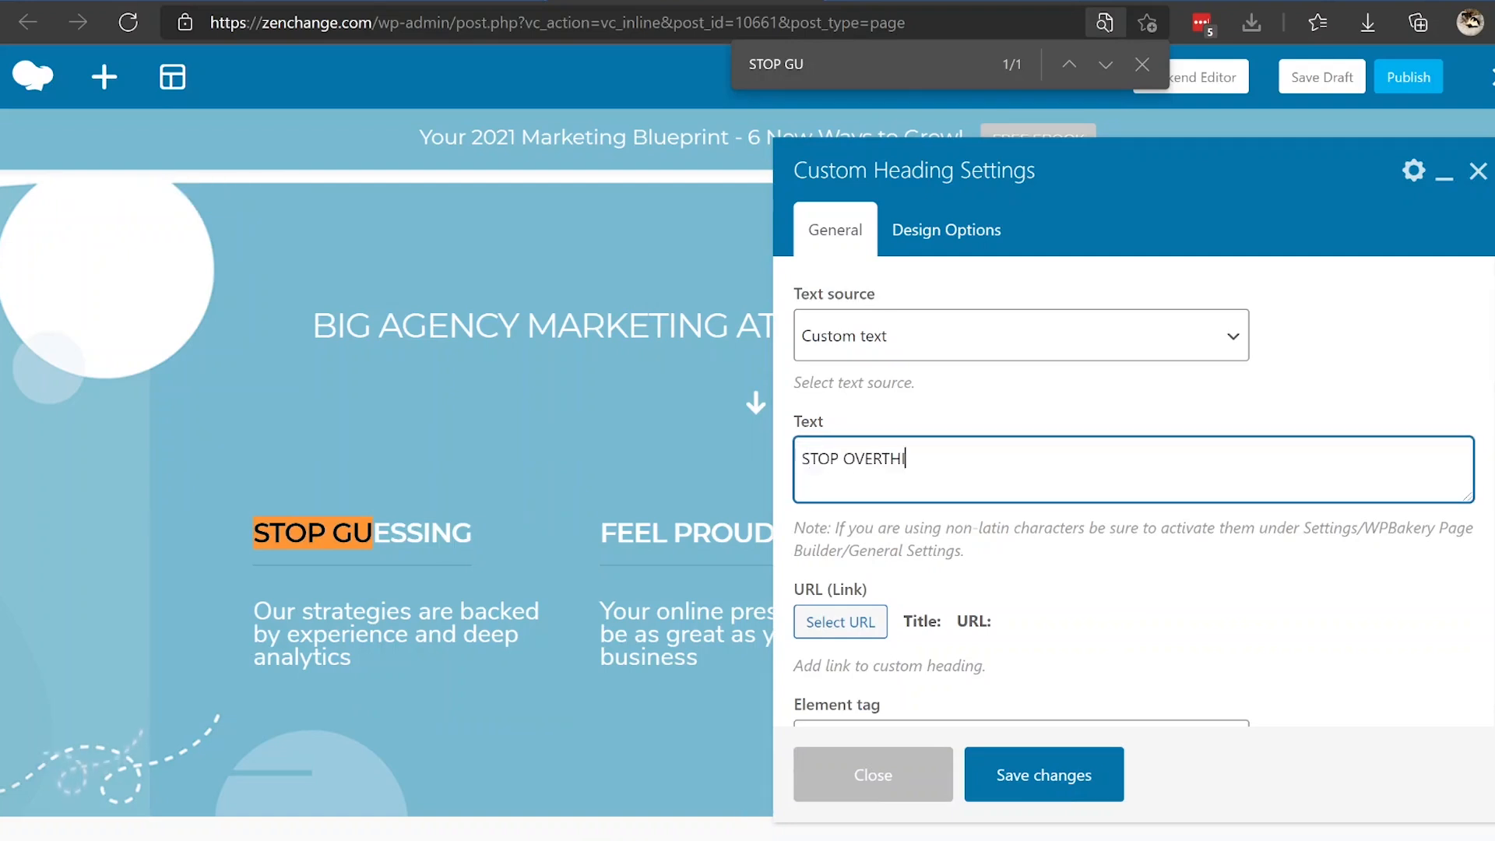
{"action": "key", "text": "BackSpace"}
{"action": "key", "text": "BackSpace"}
{"action": "key", "text": "BackSpace"}
{"action": "key", "text": "BackSpace"}
{"action": "type", "text": "KING IT"}
{"action": "left_click", "coordinate": [1023, 771]}
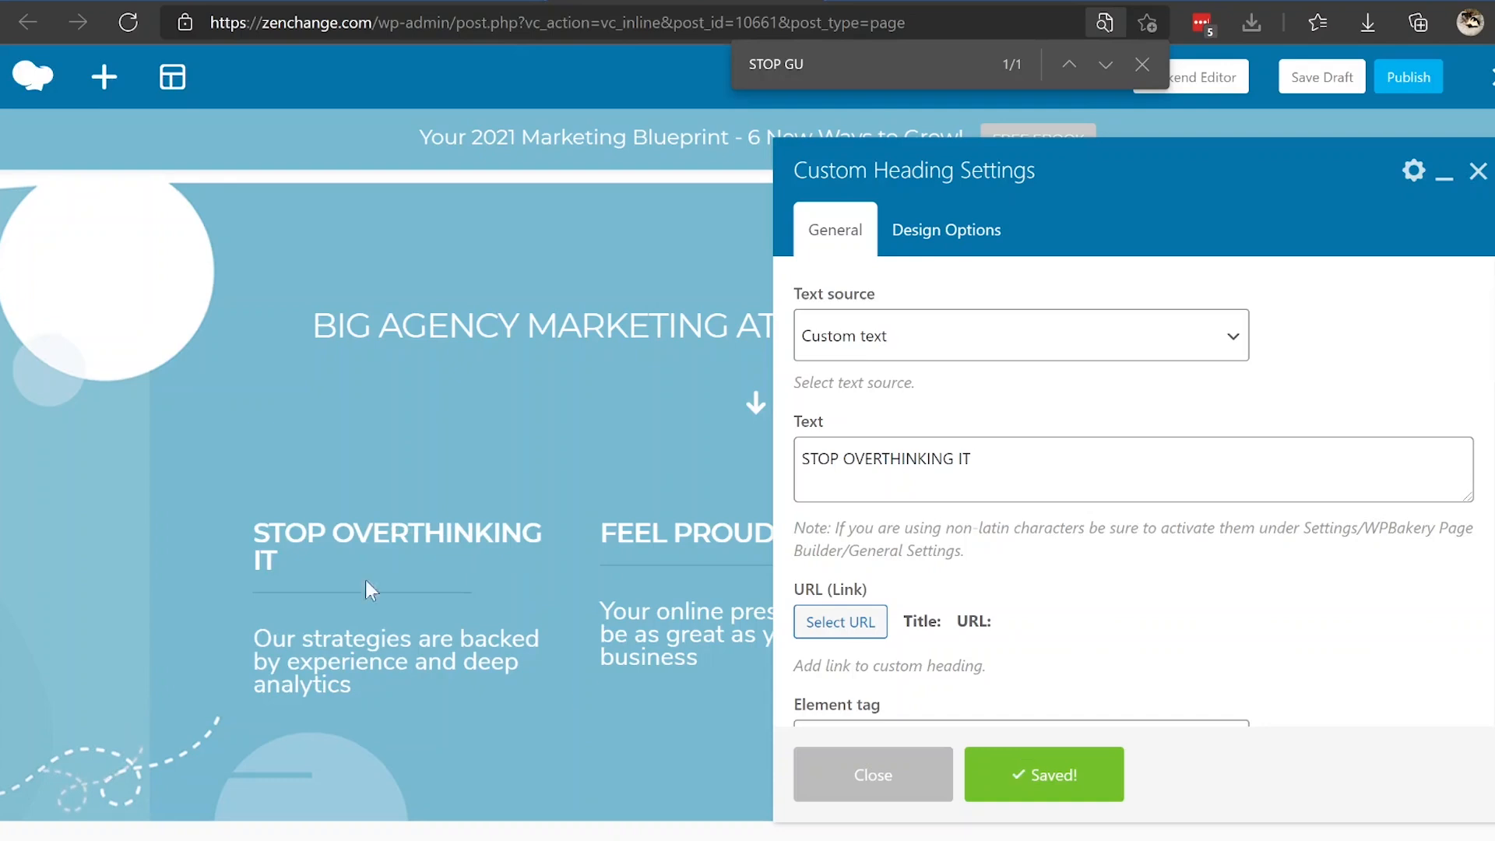
{"action": "left_click", "coordinate": [1479, 172]}
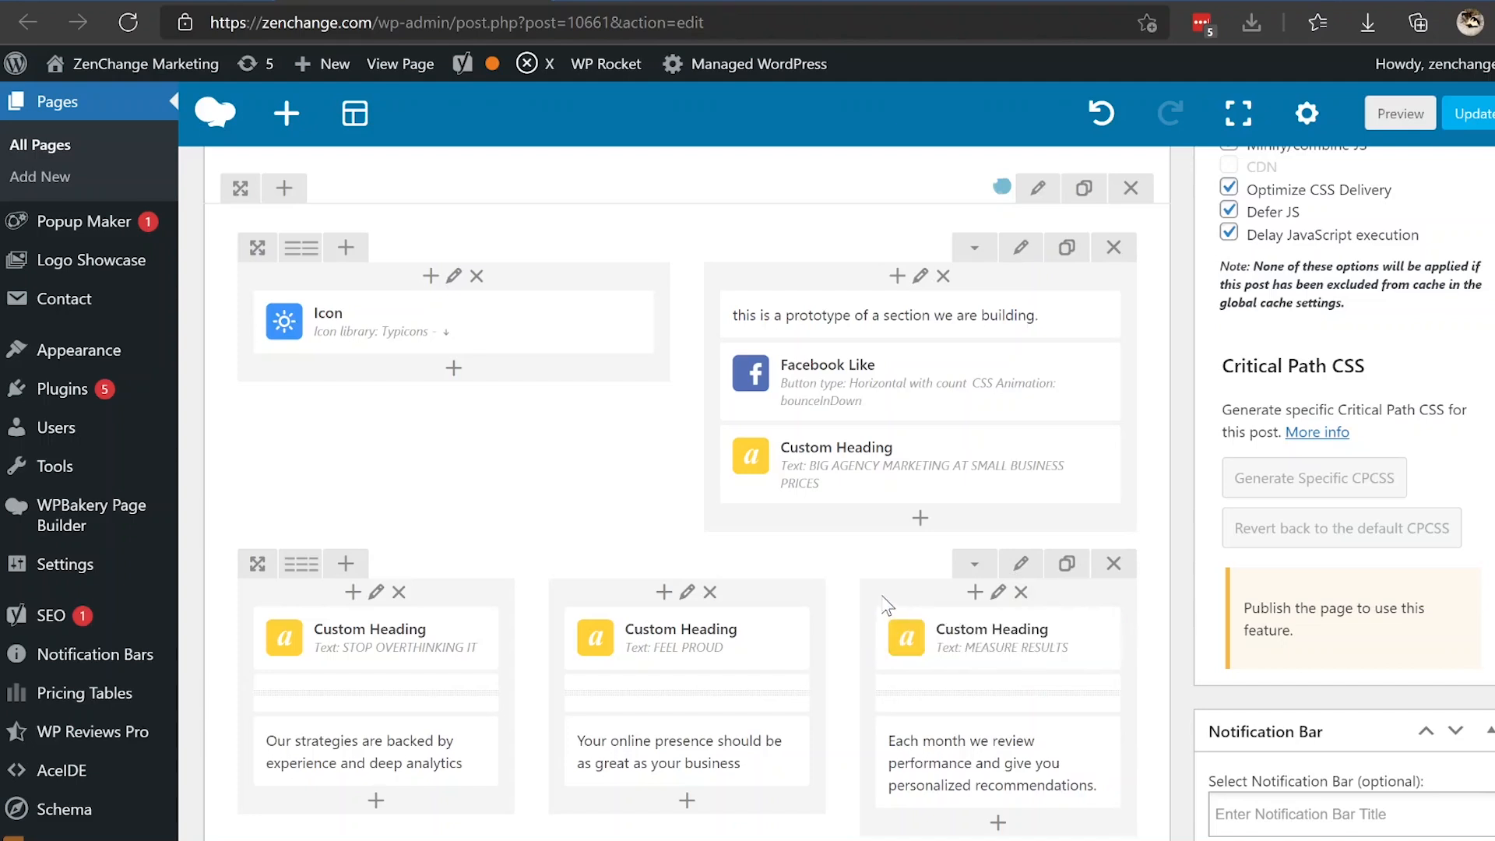
- Set the CSS animation of the MEASURE RESULTS column to bounceInDown and save the column settings
{"action": "left_click", "coordinate": [999, 593]}
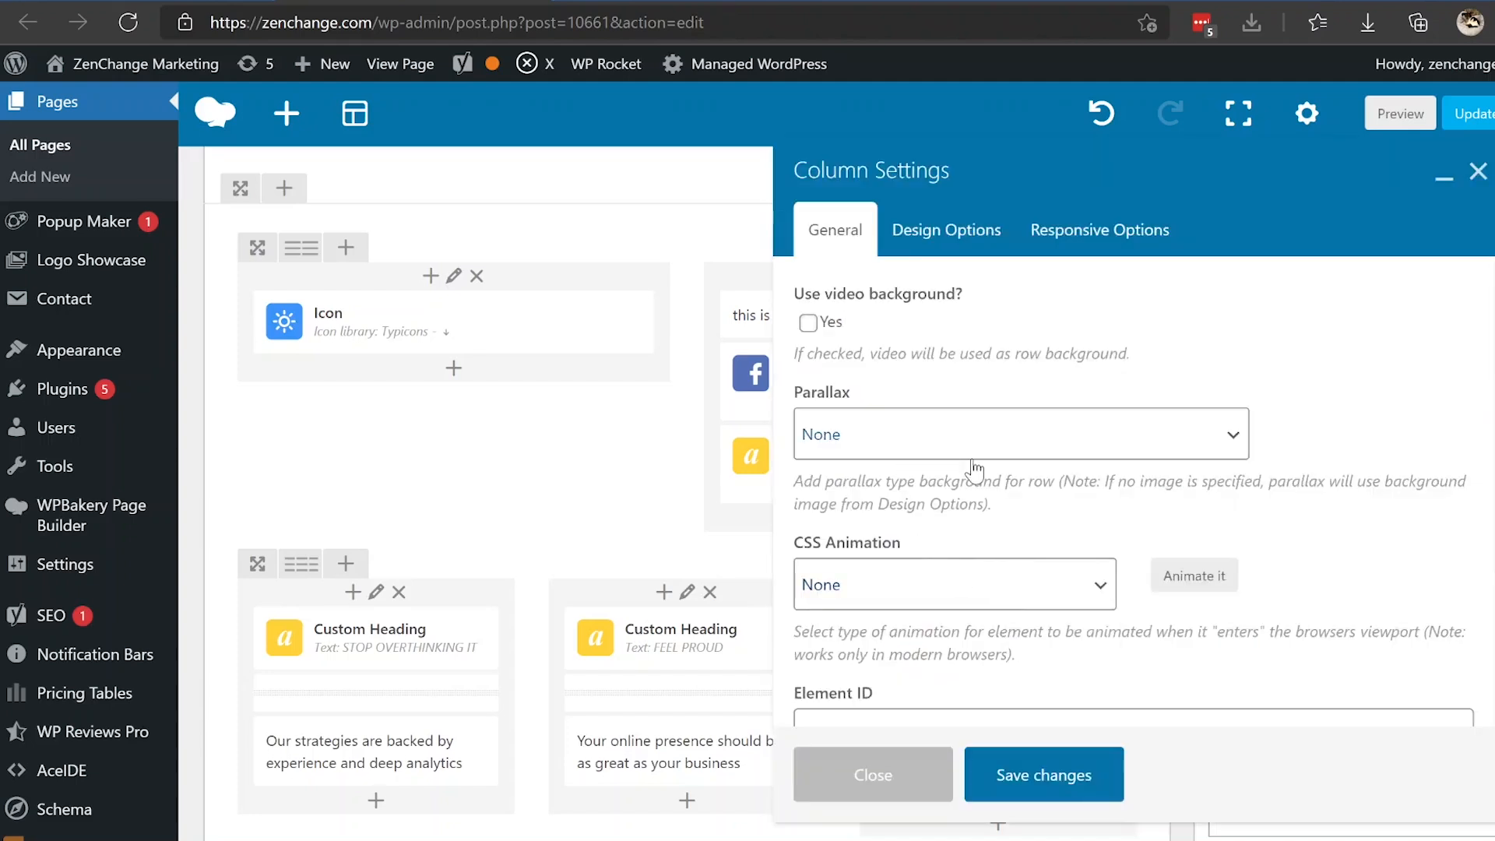
{"action": "scroll", "coordinate": [1094, 521], "scroll_direction": "down", "scroll_amount": 2}
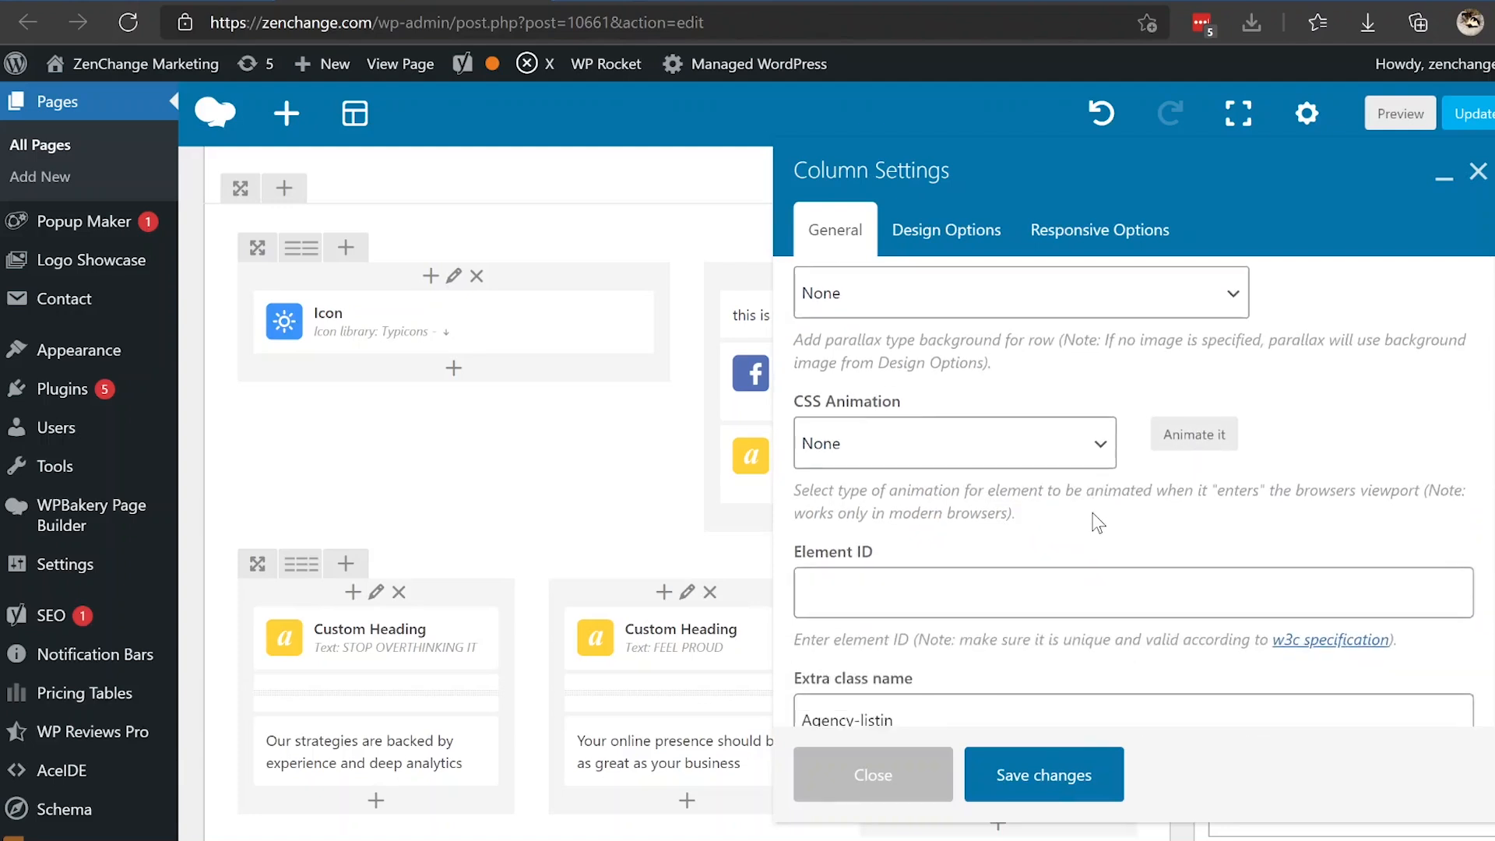
{"action": "left_click", "coordinate": [1096, 443]}
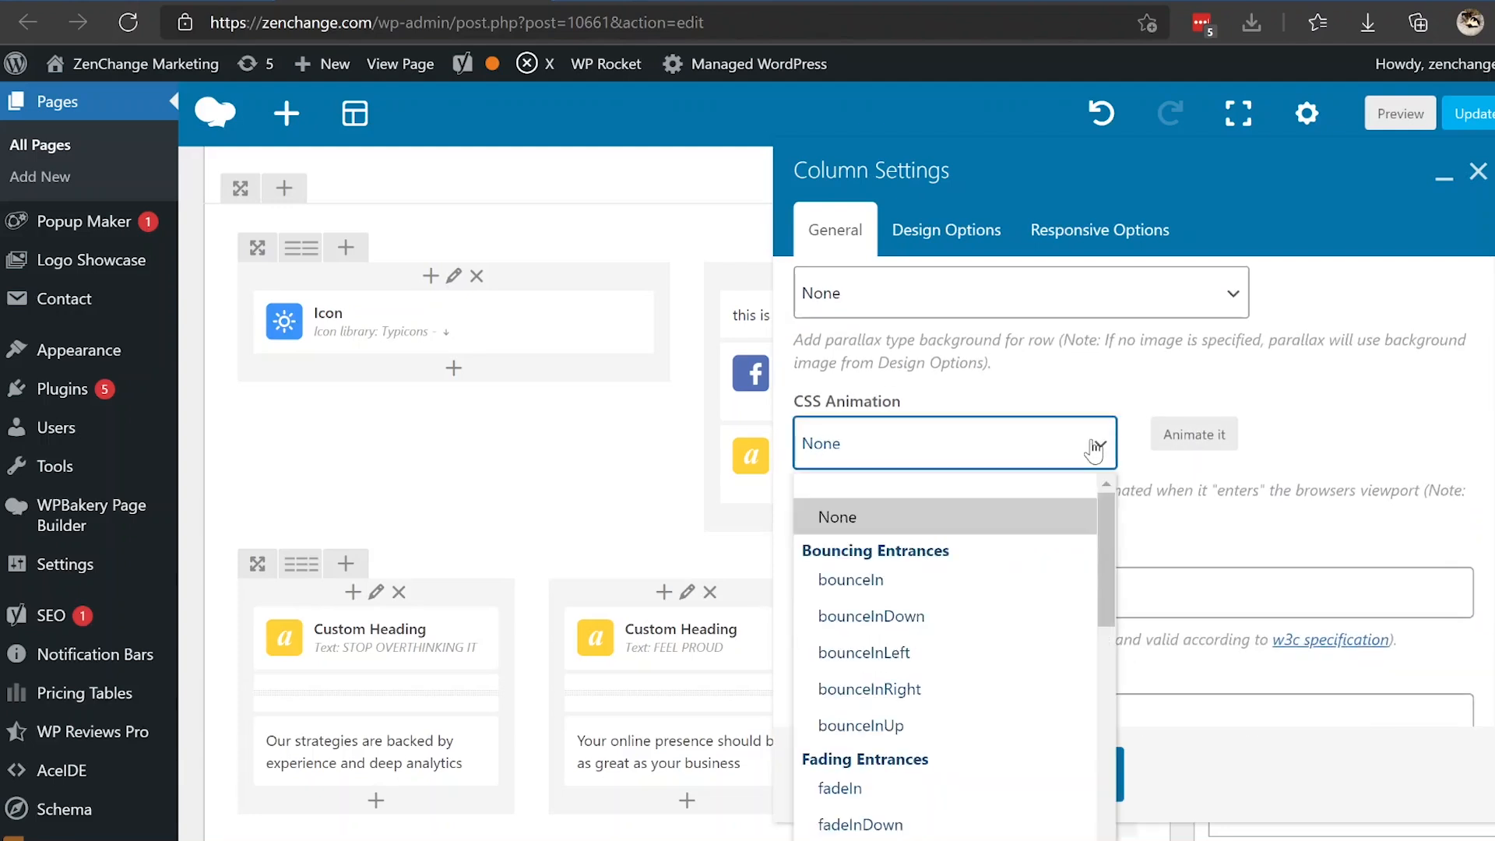
{"action": "left_click", "coordinate": [923, 612]}
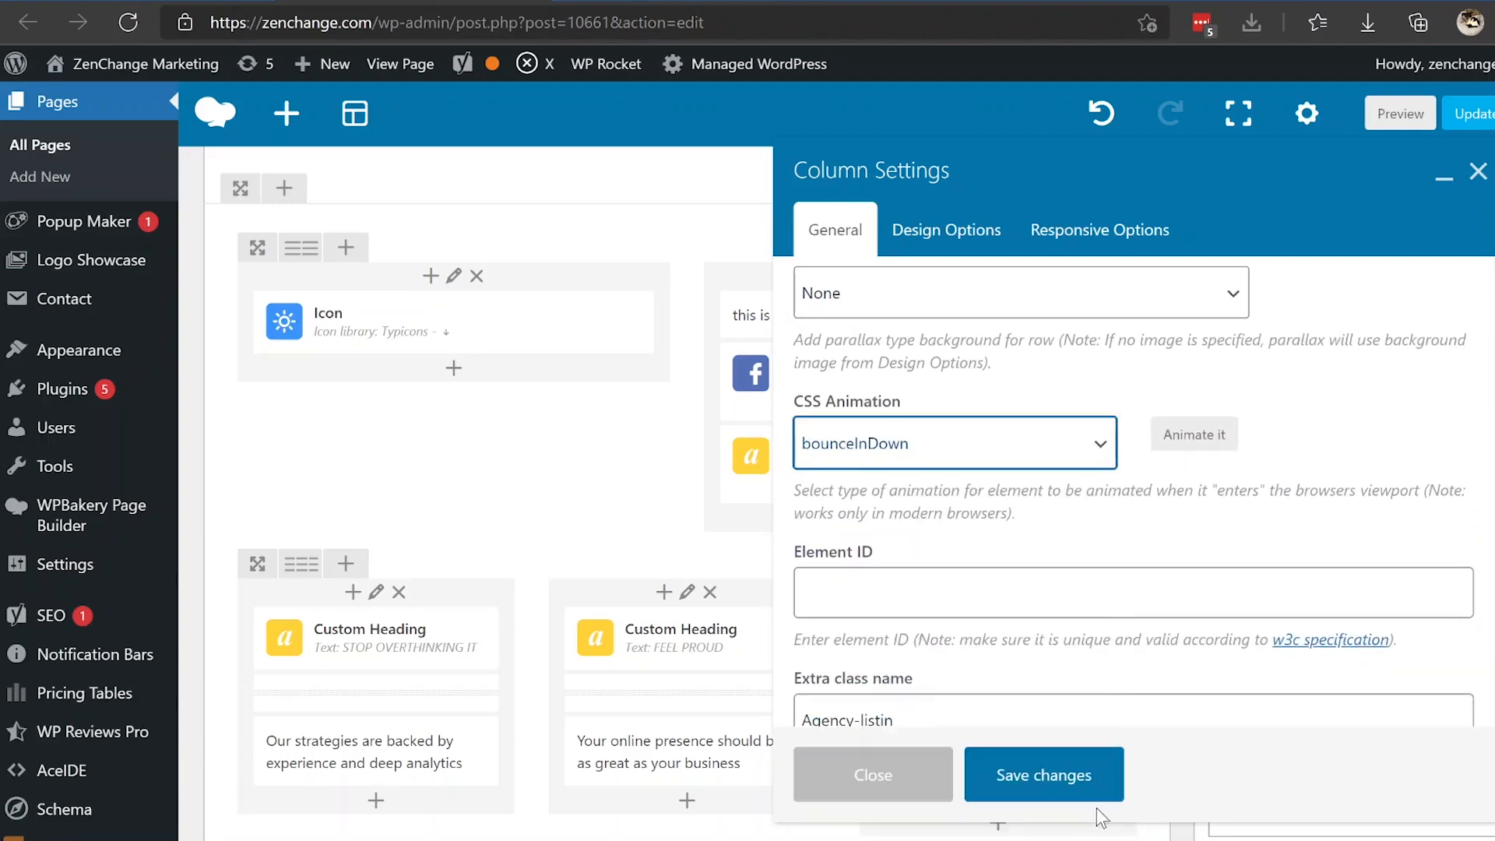
{"action": "left_click", "coordinate": [1090, 777]}
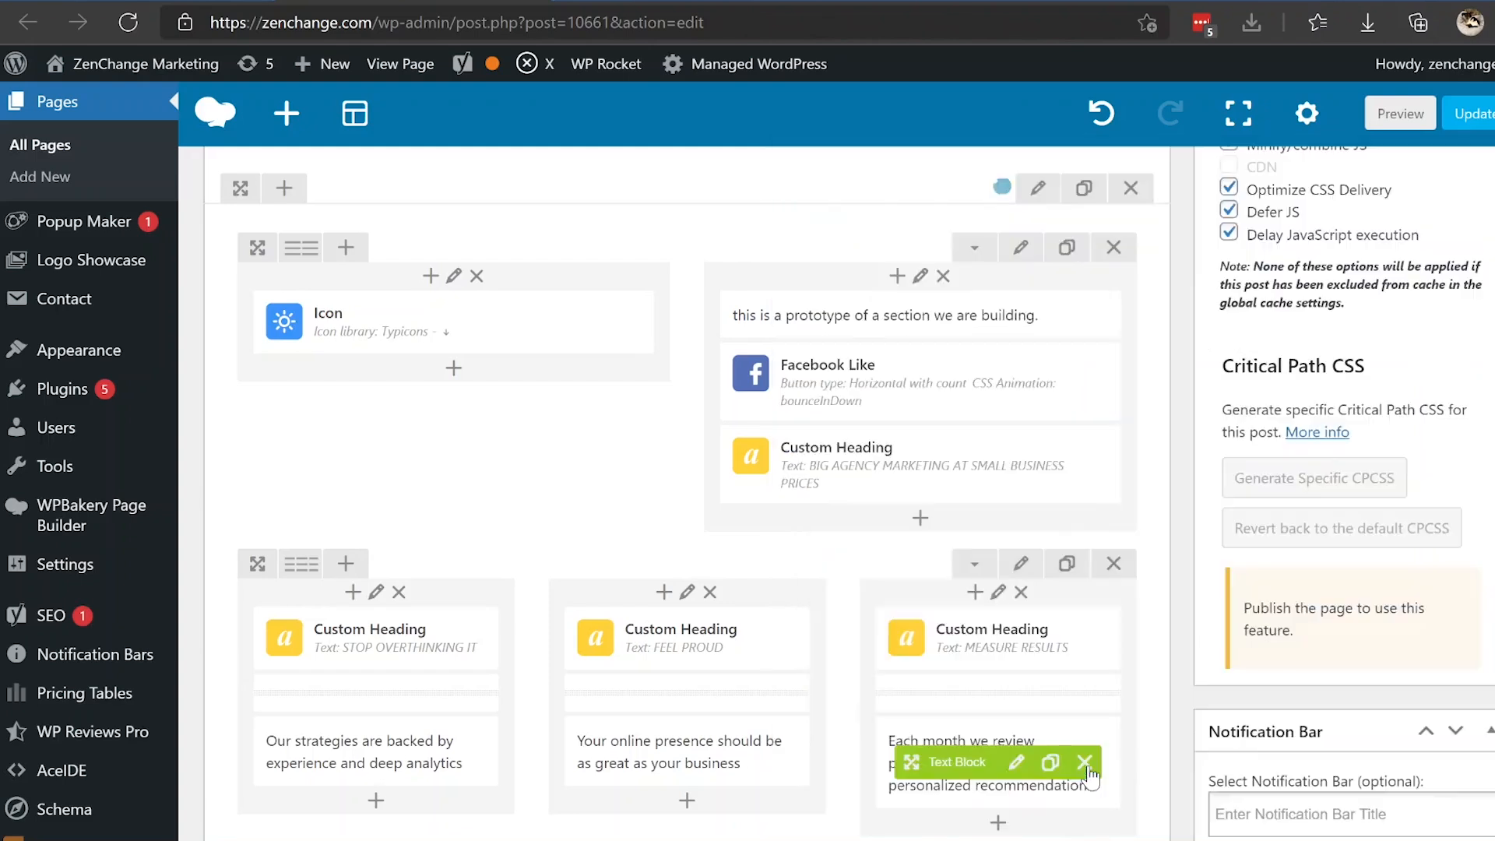
- Set the CSS animation of the STOP OVERTHINKING IT column to fadeInRight and save the column settings
{"action": "left_click", "coordinate": [377, 594]}
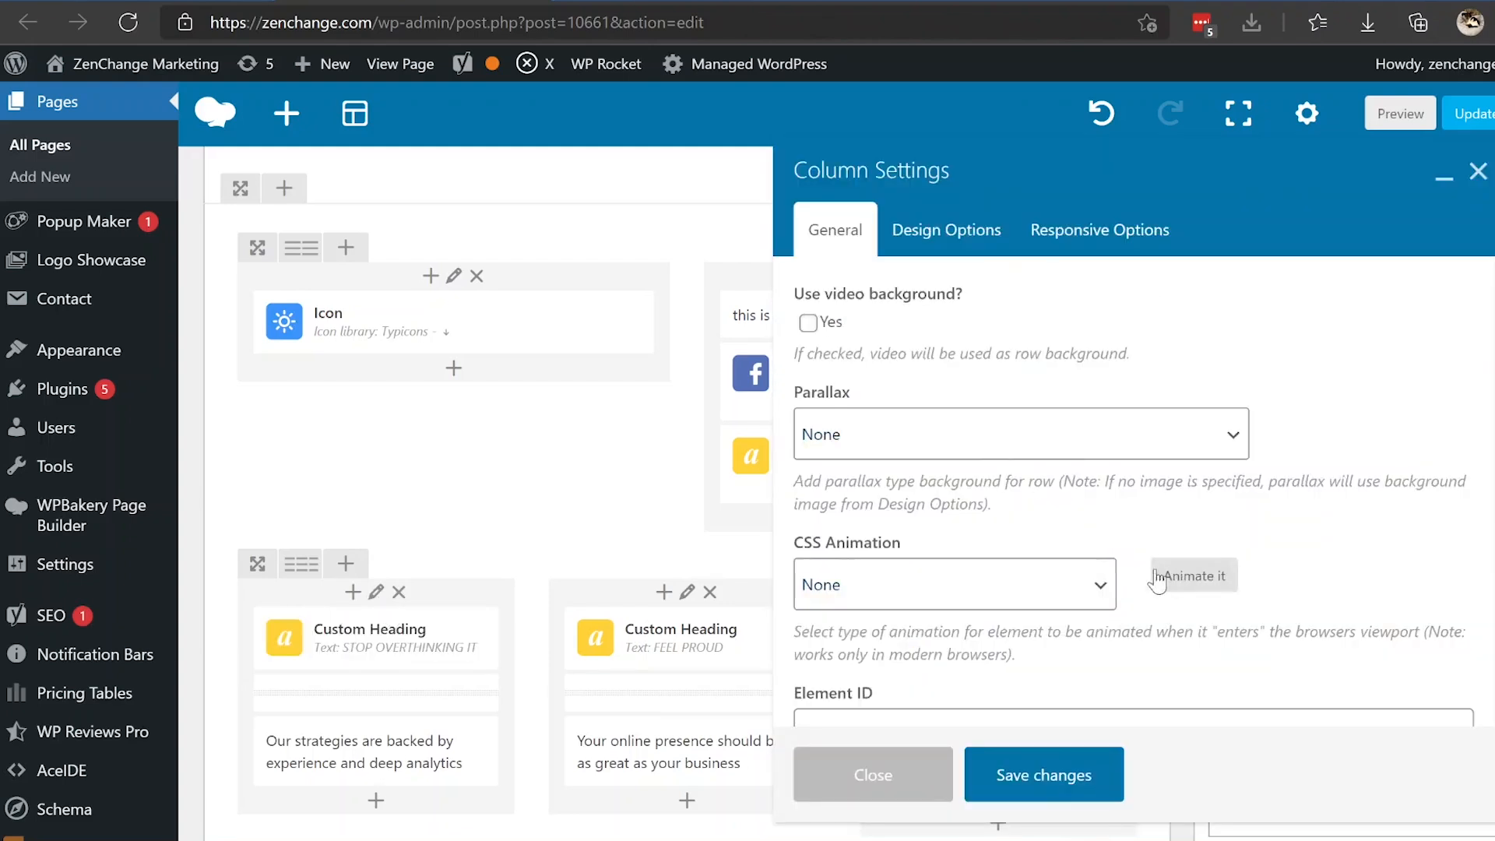
{"action": "left_click", "coordinate": [1074, 586]}
{"action": "left_click", "coordinate": [906, 413]}
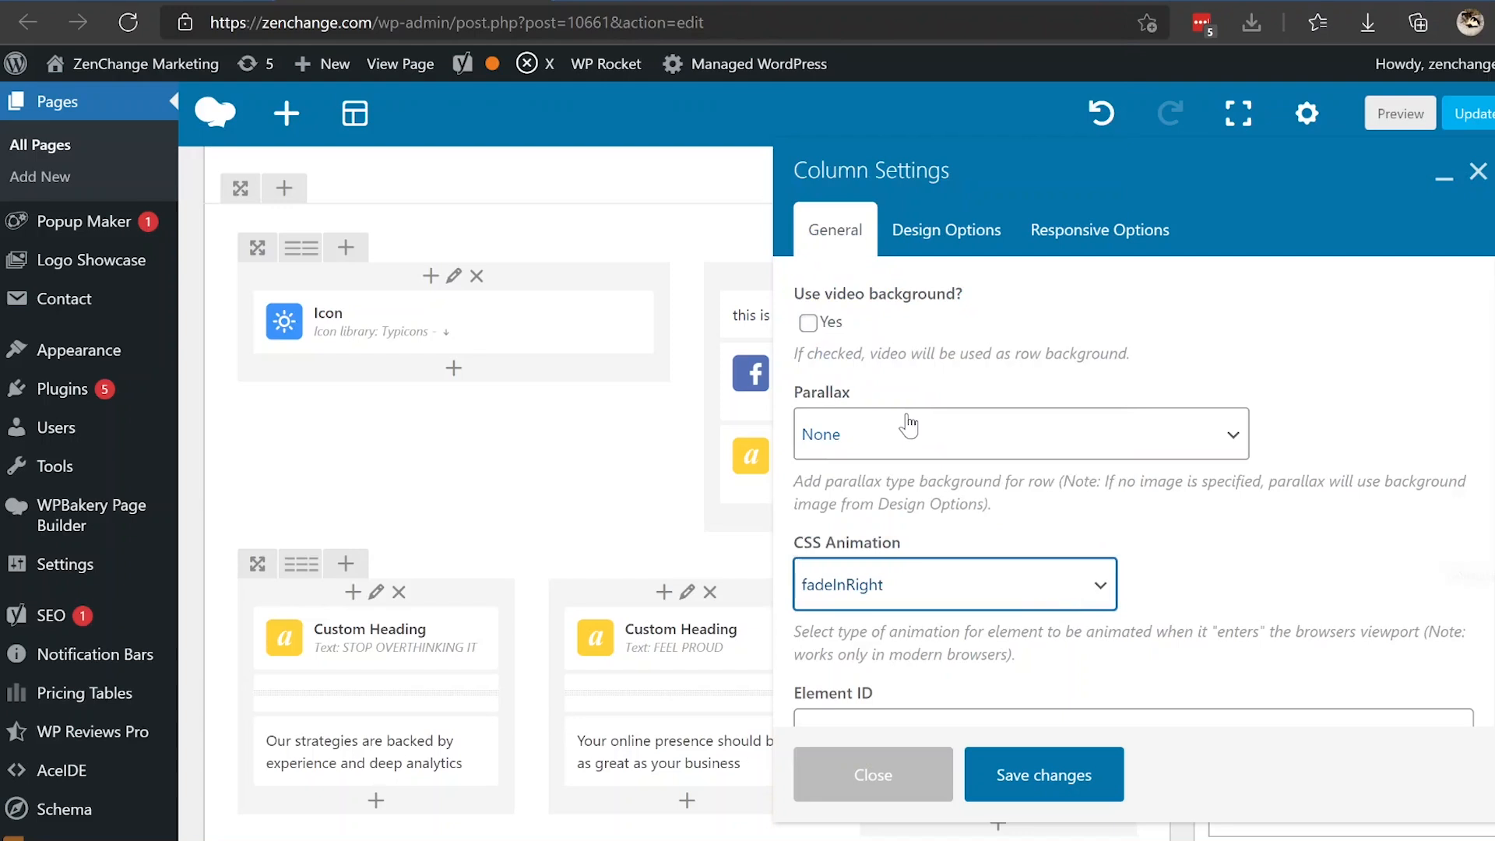
{"action": "left_click", "coordinate": [1009, 773]}
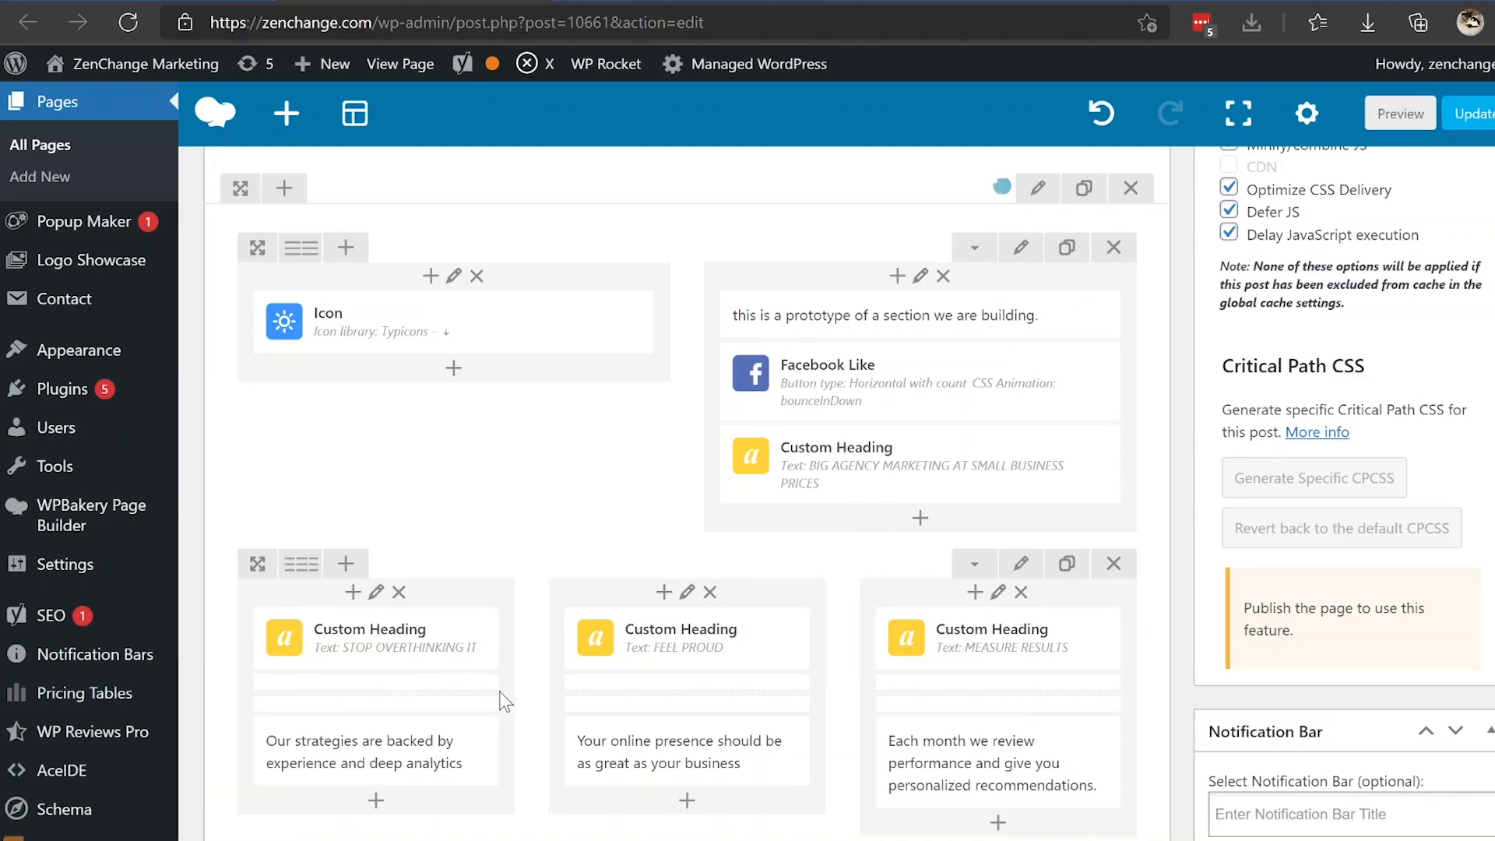
- Set the CSS animation of the FEEL PROUD column to fadeInUpBig and save the column settings
{"action": "left_click", "coordinate": [686, 594]}
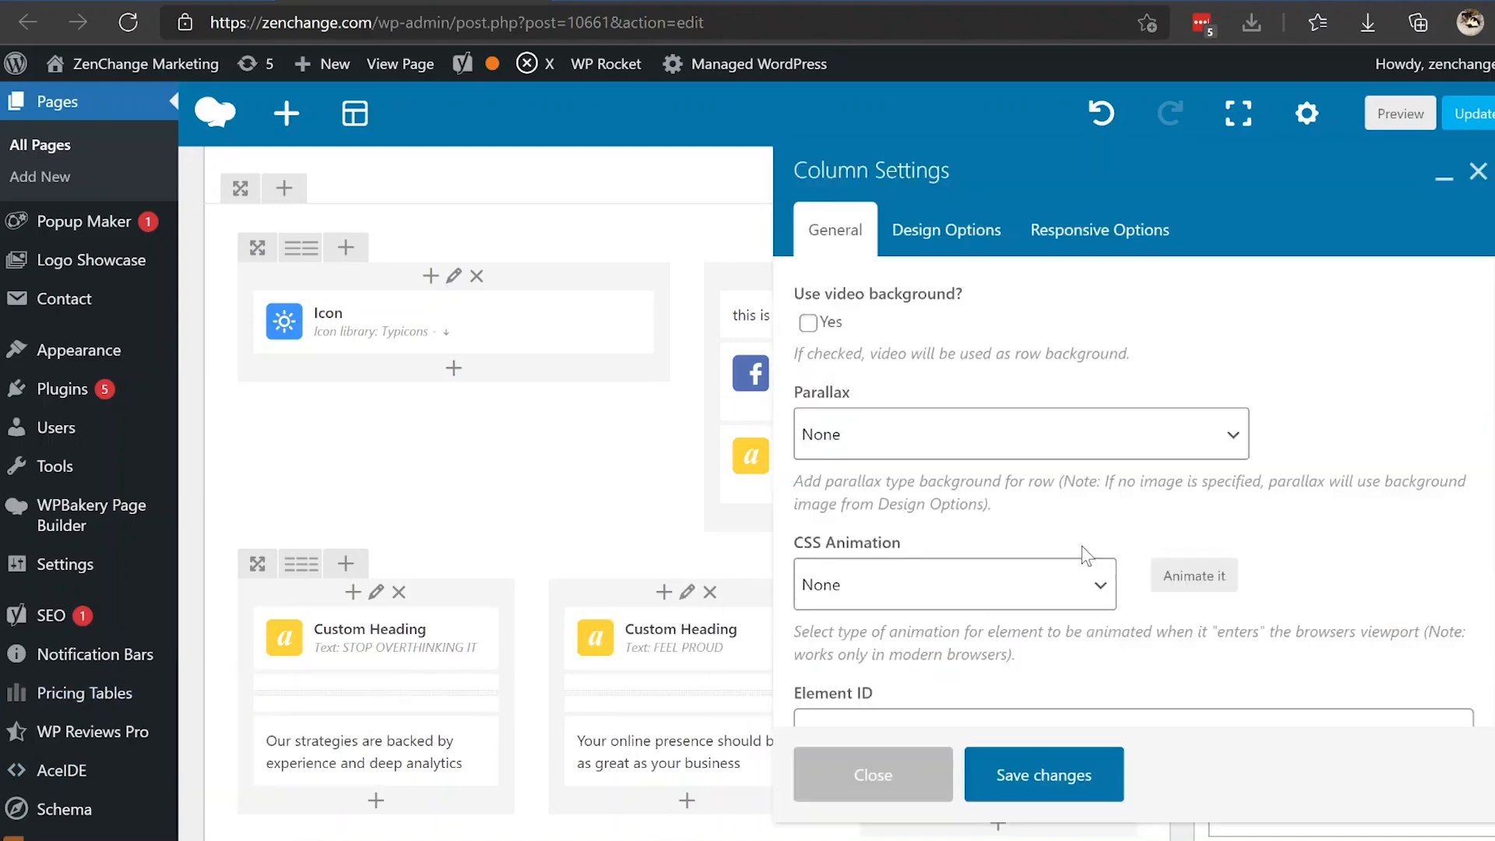
{"action": "left_click", "coordinate": [1100, 583]}
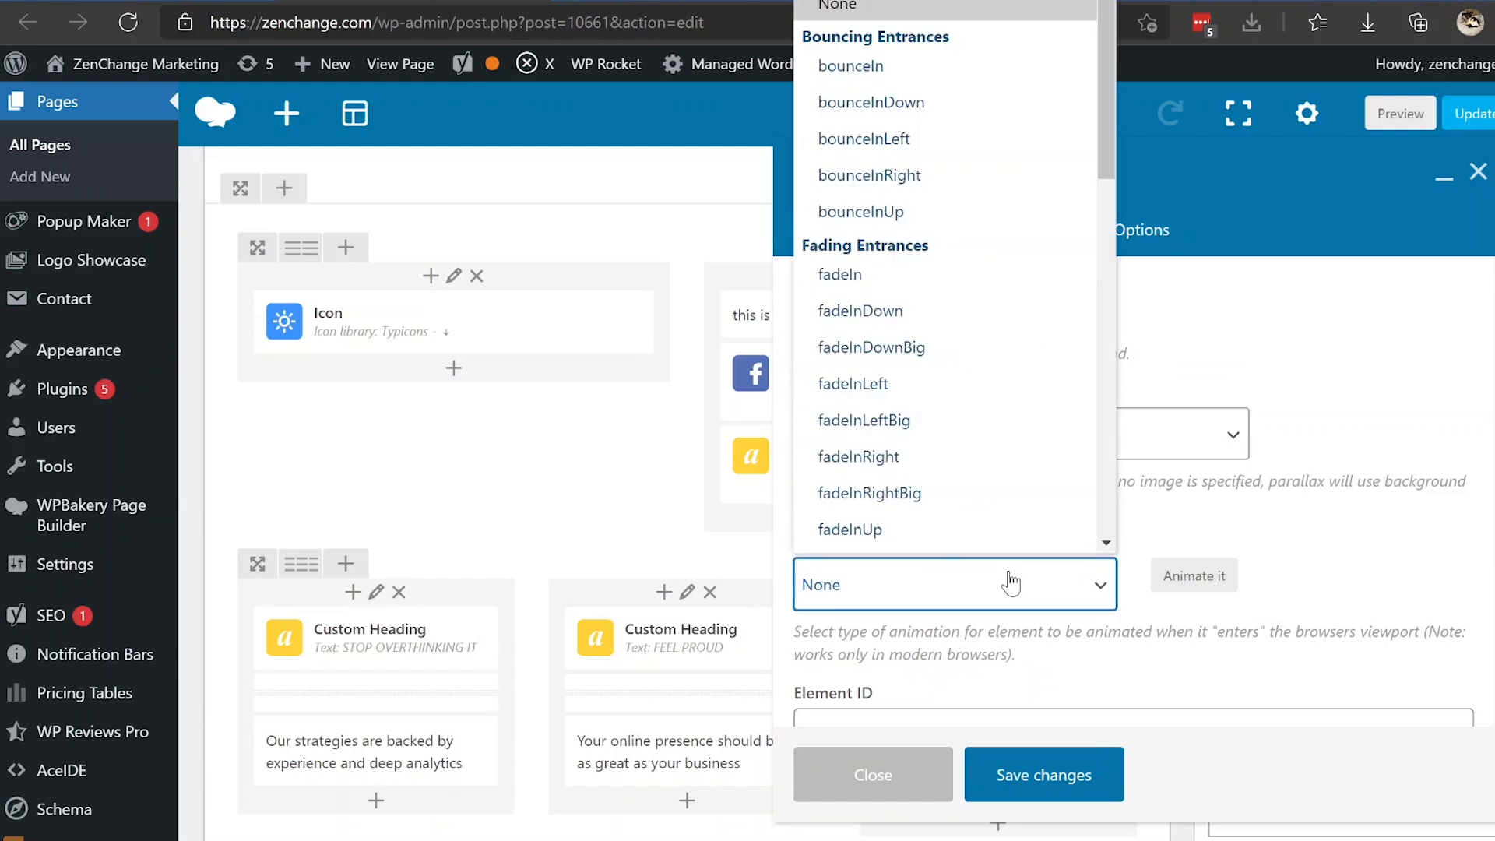
{"action": "left_click", "coordinate": [885, 534]}
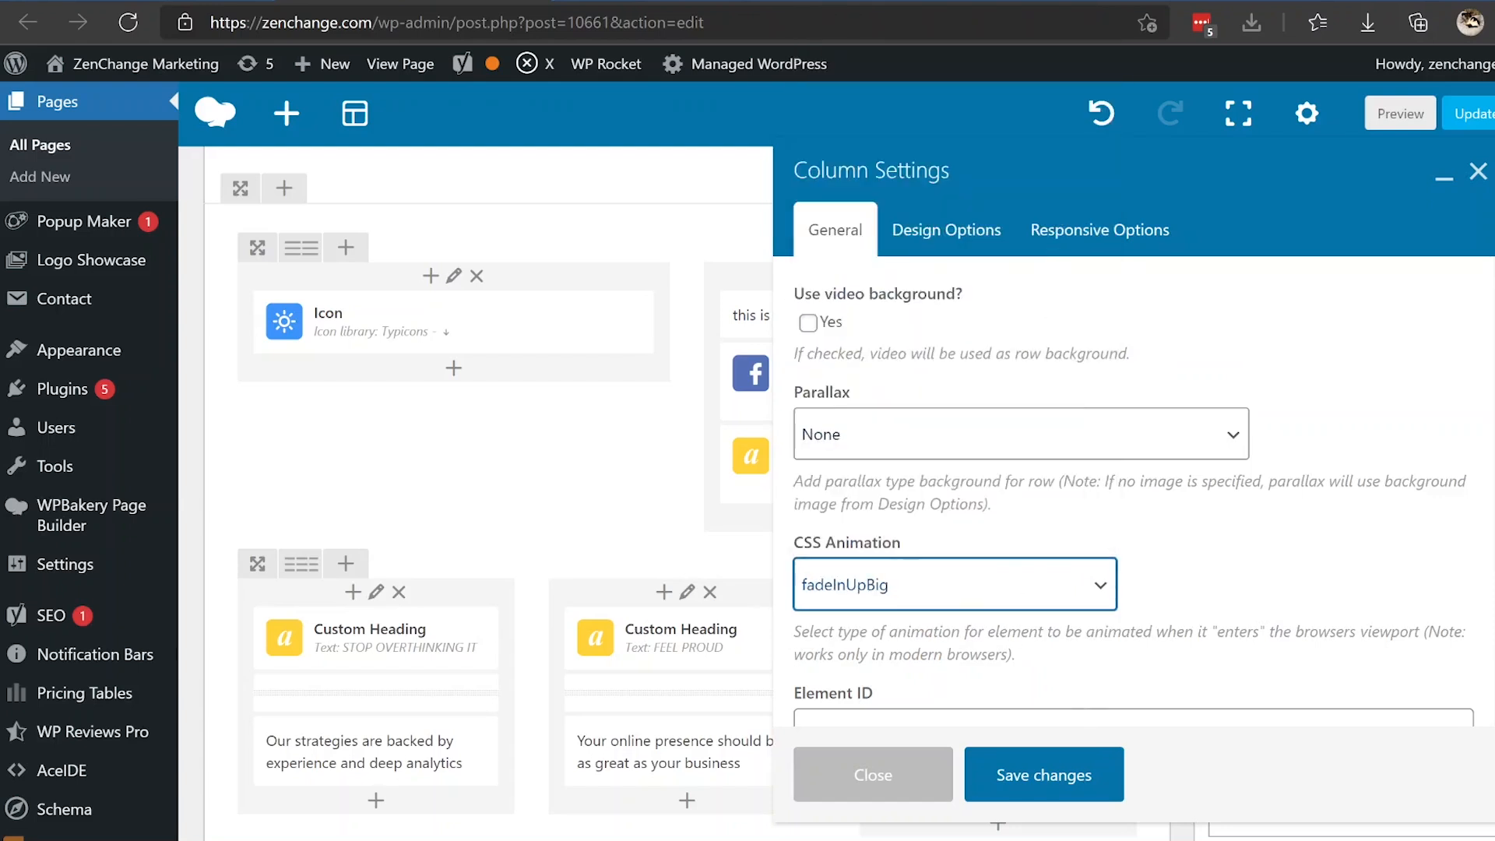
{"action": "left_click", "coordinate": [1040, 779]}
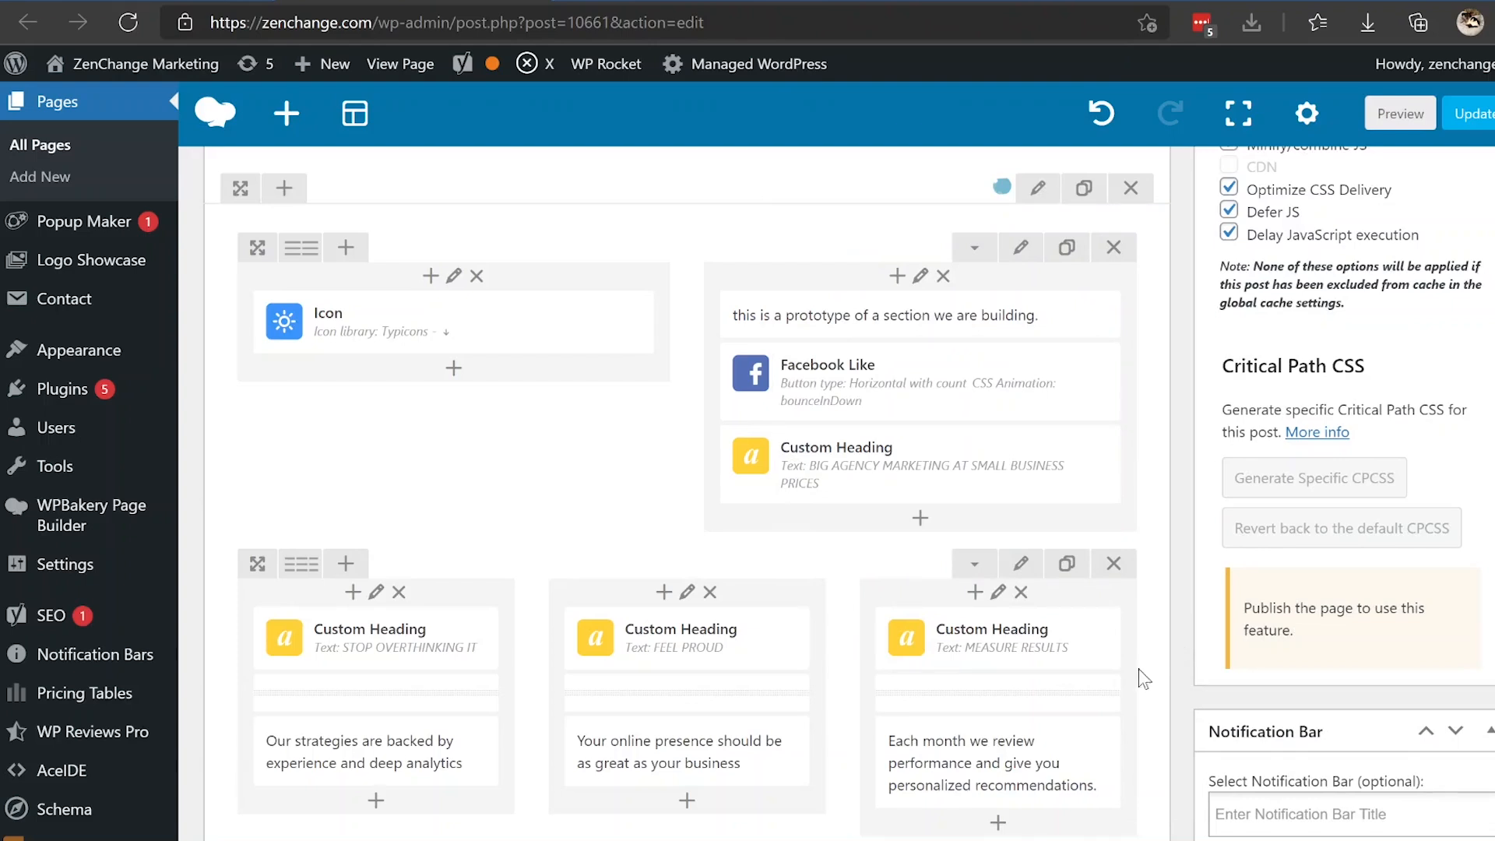
- Examine the code of the Raw HTML element below the three heading columns, then close its settings without changes
{"action": "scroll", "coordinate": [1141, 682], "scroll_direction": "down", "scroll_amount": 7}
{"action": "mouse_move", "coordinate": [650, 574]}
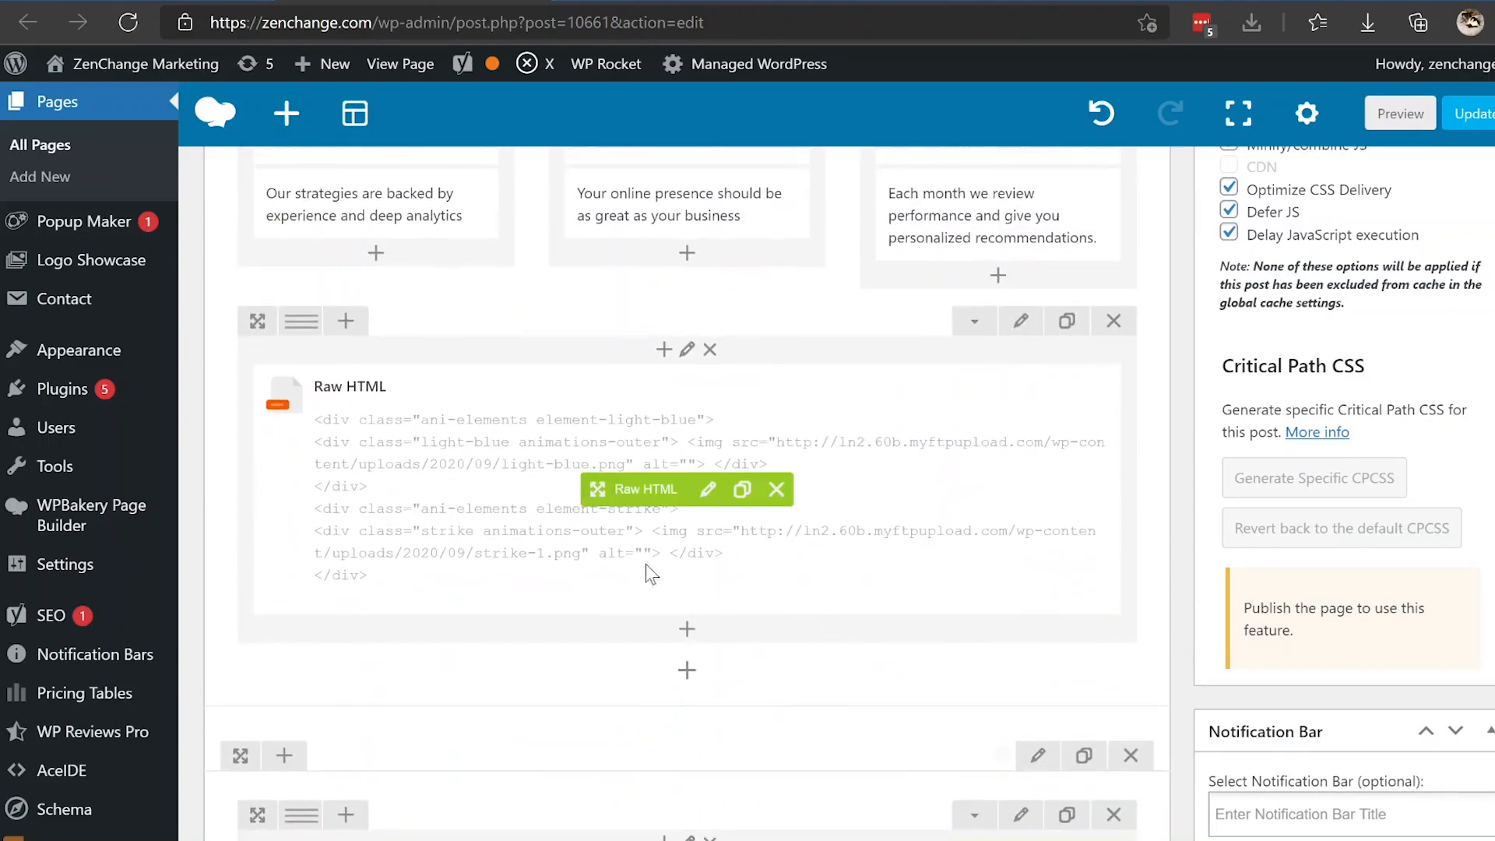
{"action": "left_click", "coordinate": [709, 490]}
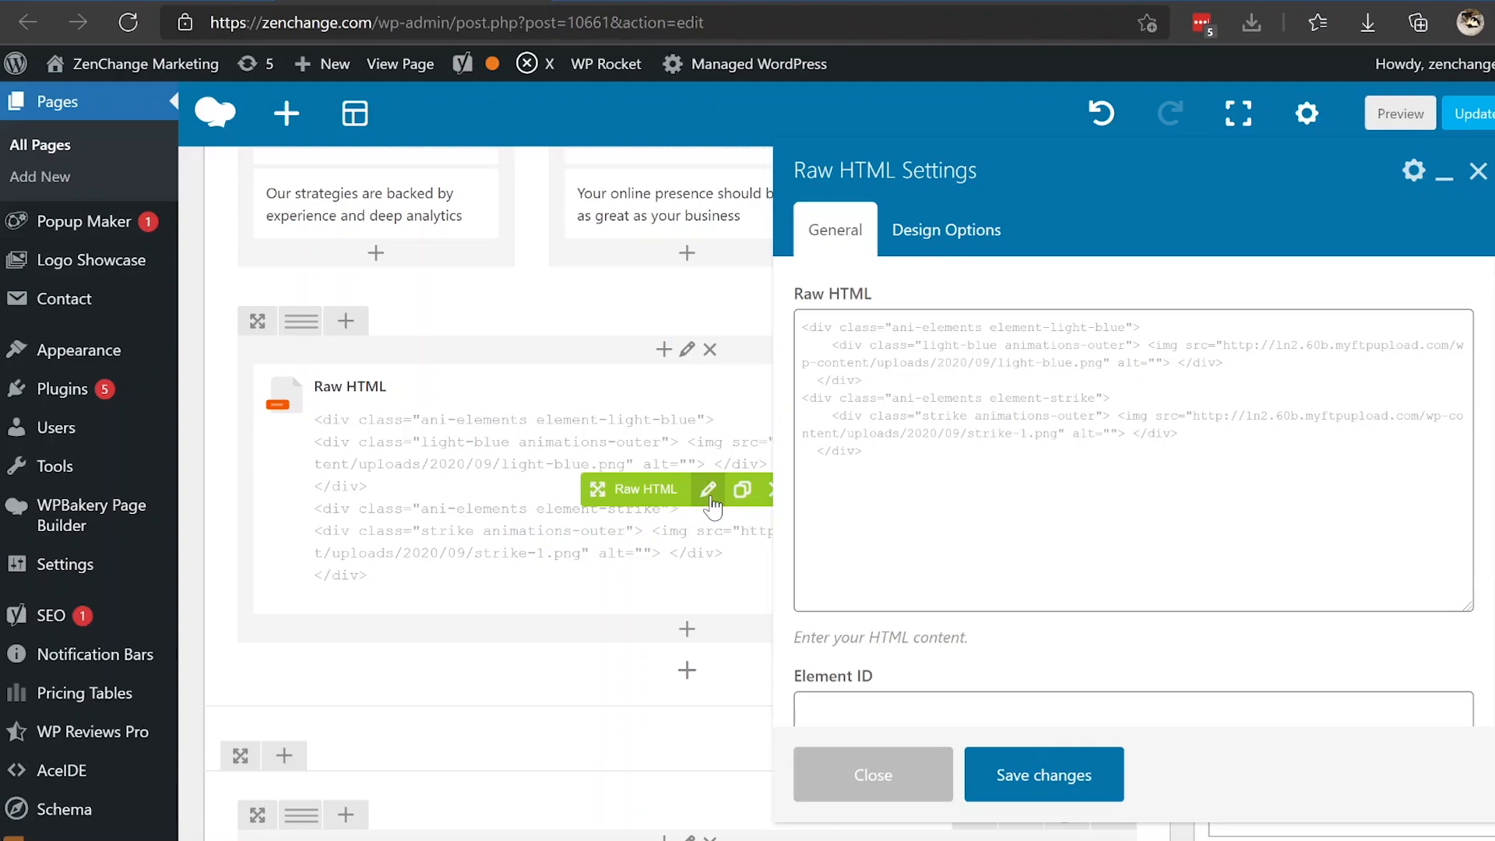
{"action": "left_click", "coordinate": [863, 451]}
{"action": "key", "text": "ctrl+a"}
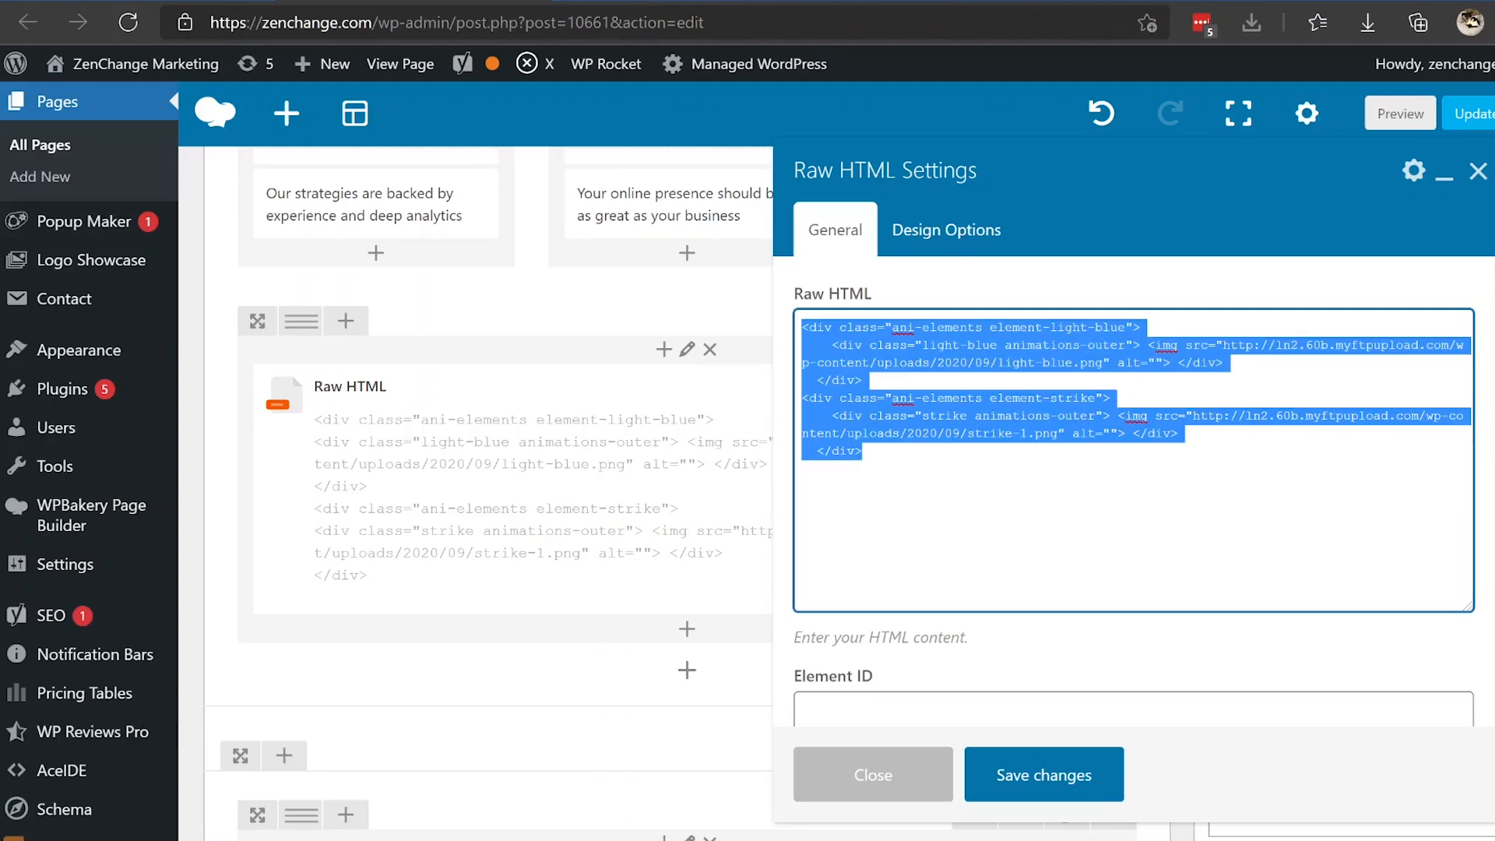
{"action": "left_click", "coordinate": [857, 773]}
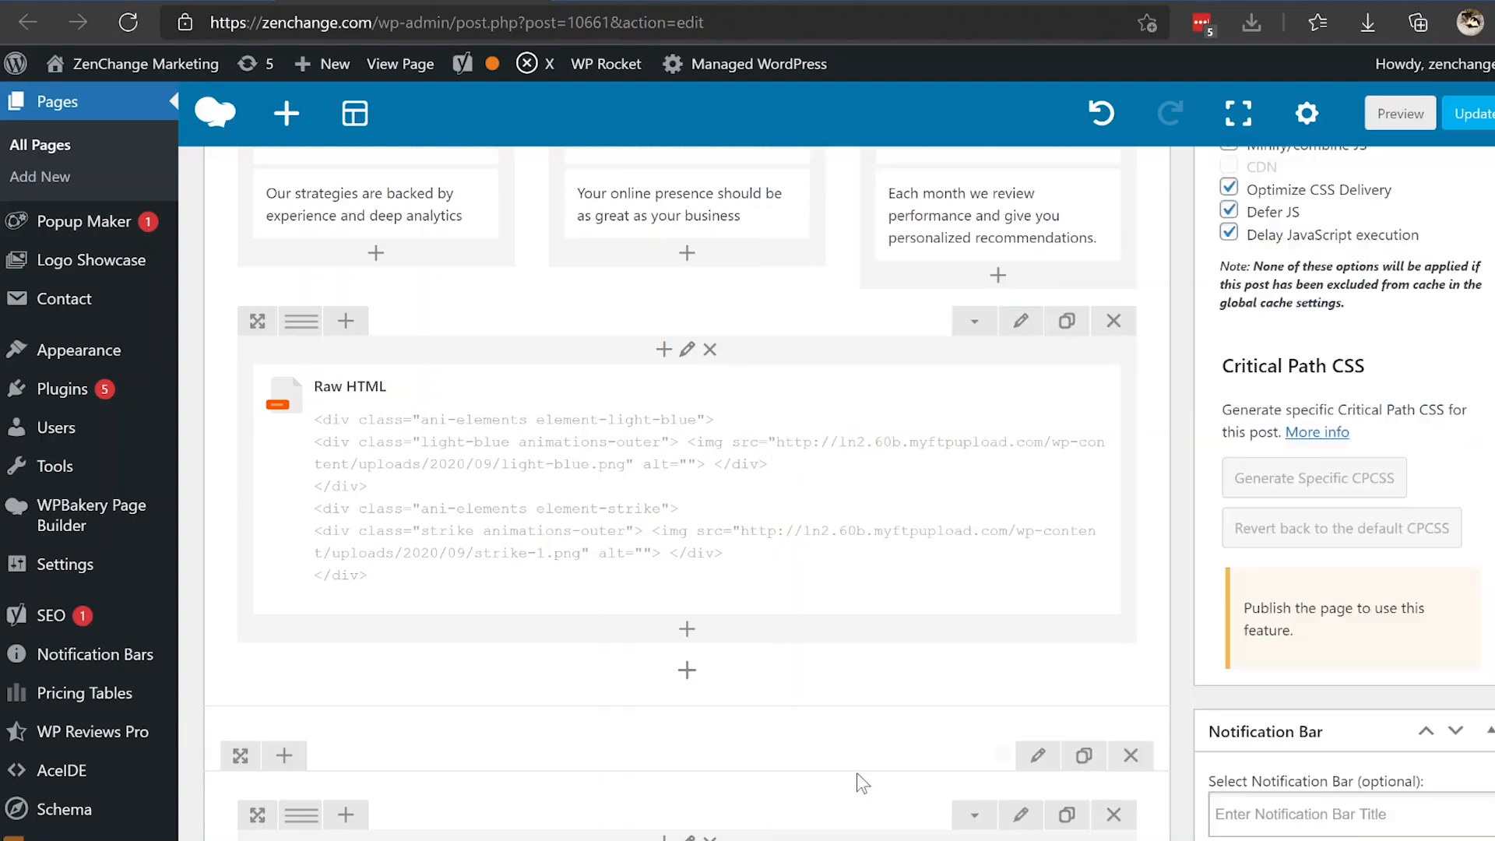
- Add a second Raw HTML element beneath the existing one and clear the placeholder code in its settings
{"action": "left_click", "coordinate": [689, 640]}
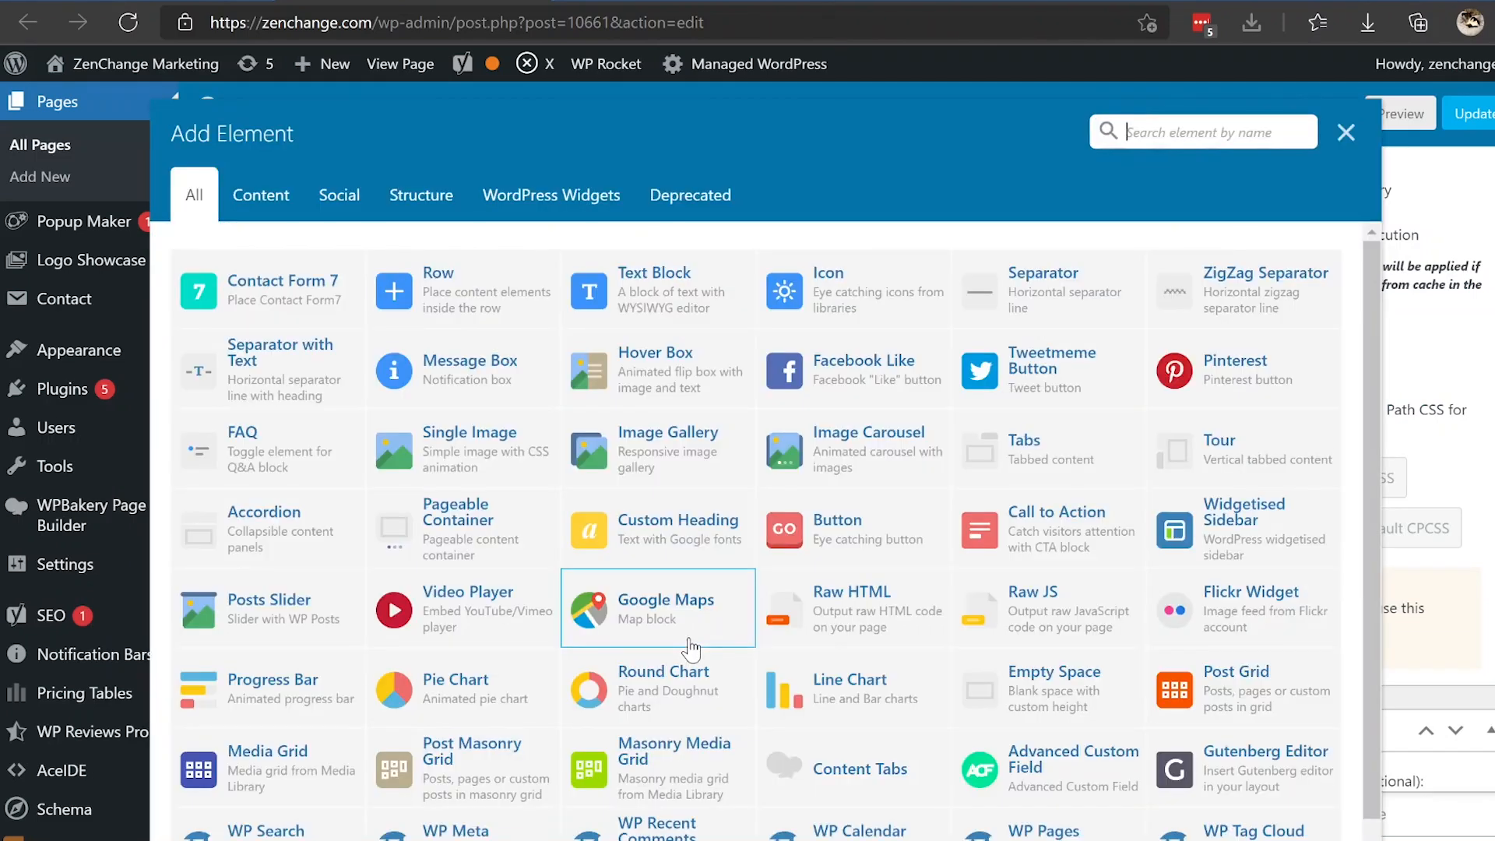
{"action": "left_click", "coordinate": [882, 629]}
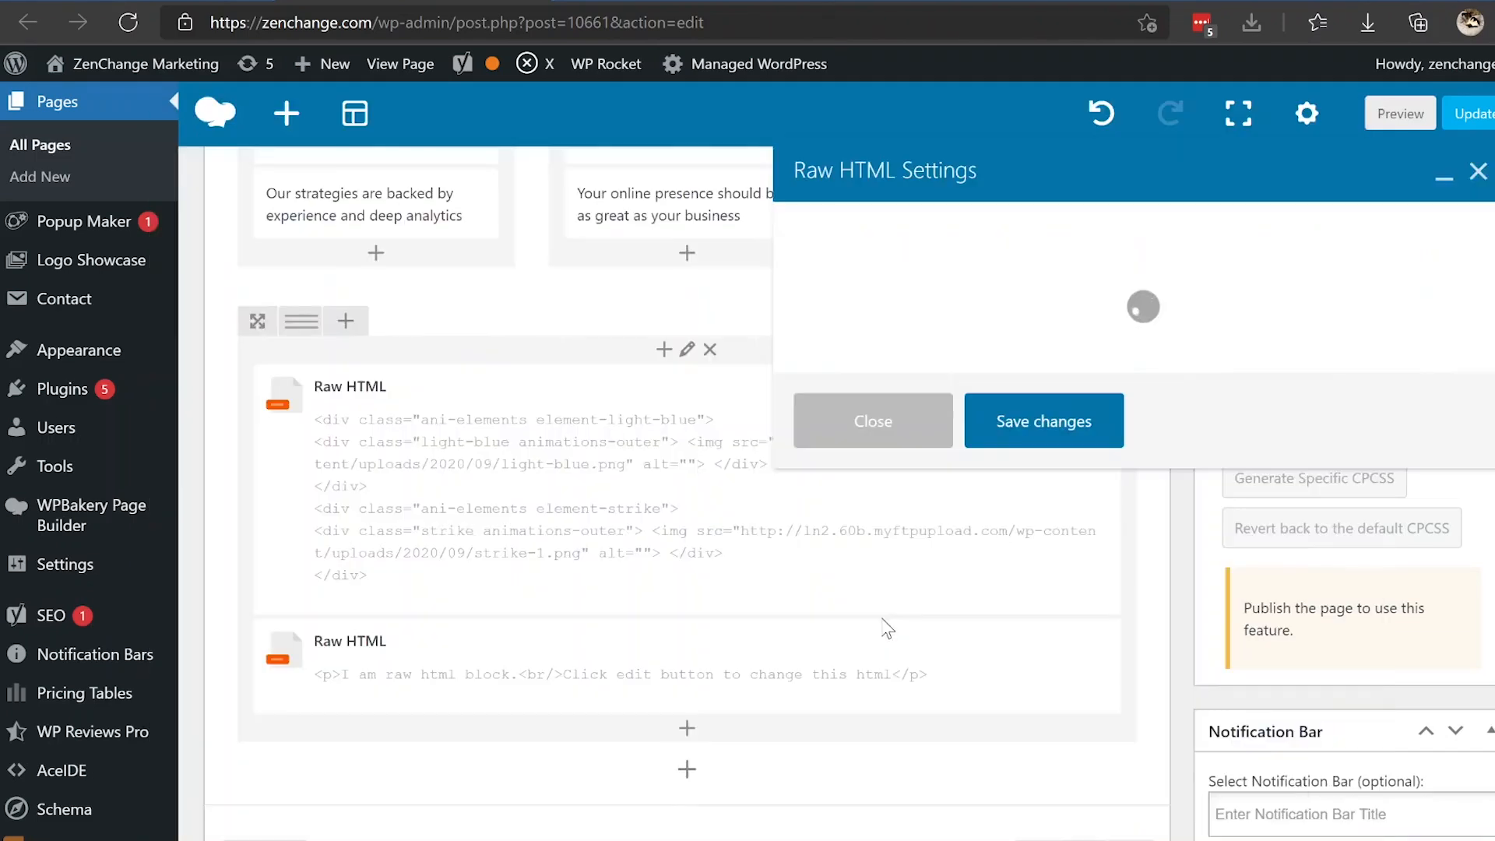
{"action": "key", "text": "ctrl+a"}
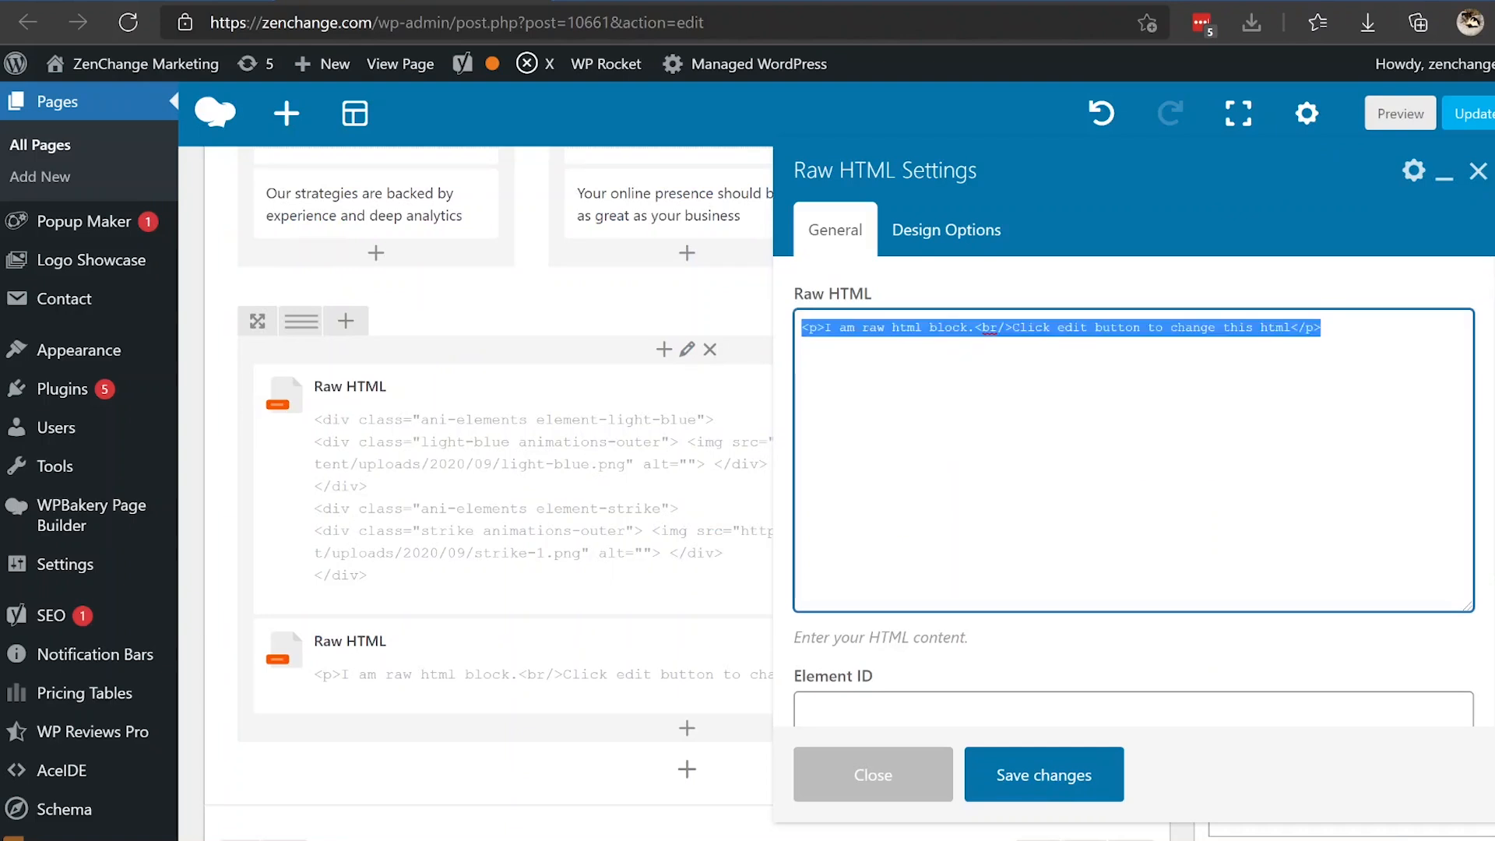
{"action": "key", "text": "BackSpace"}
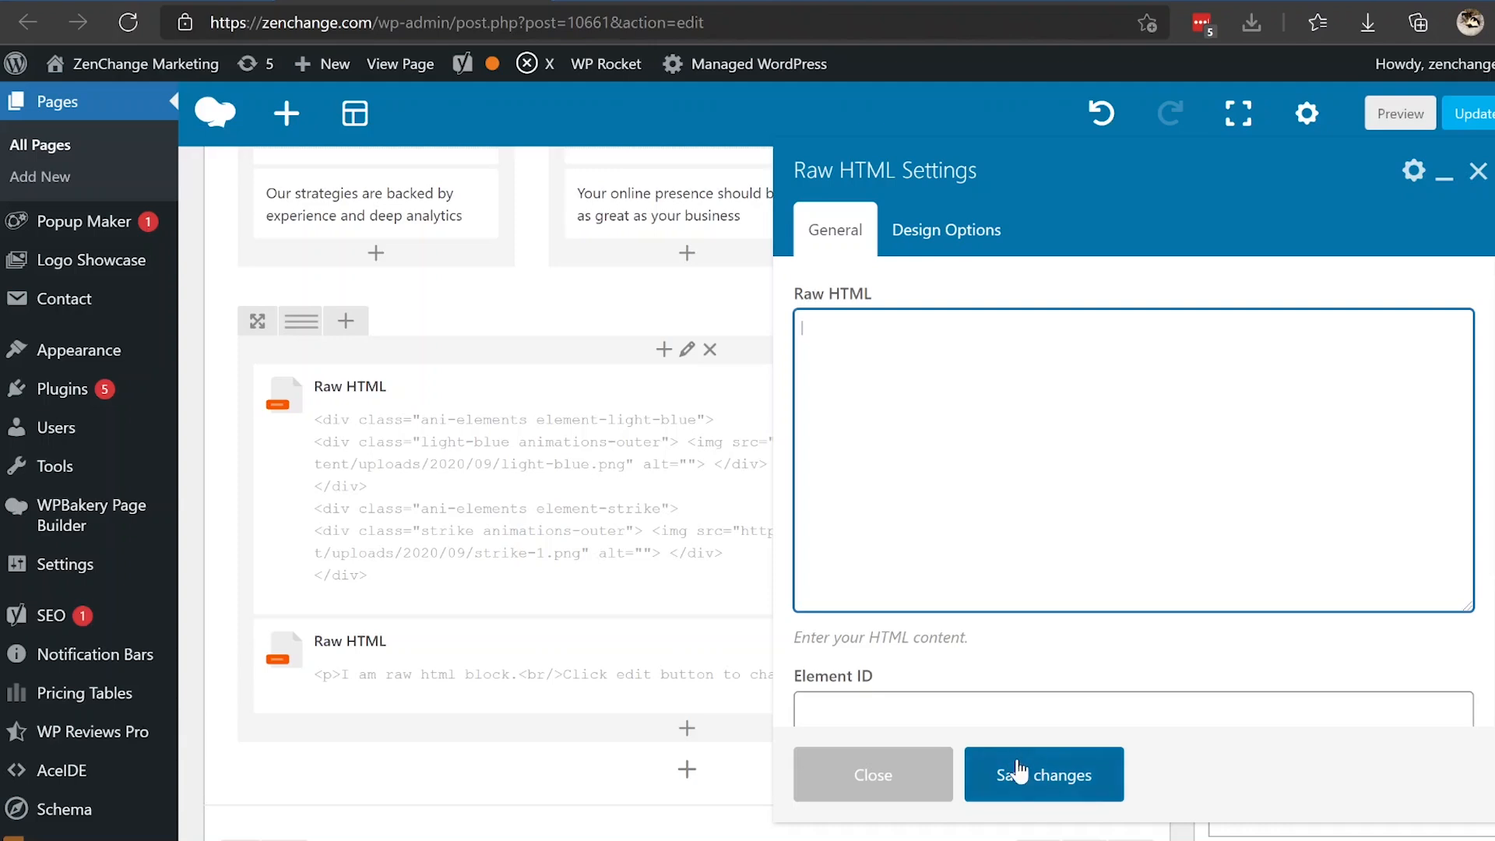
- Review the new Raw HTML element's margin, border, padding and background design options, then close its settings without saving
{"action": "left_click", "coordinate": [949, 241]}
{"action": "scroll", "coordinate": [1398, 503], "scroll_direction": "down", "scroll_amount": 1}
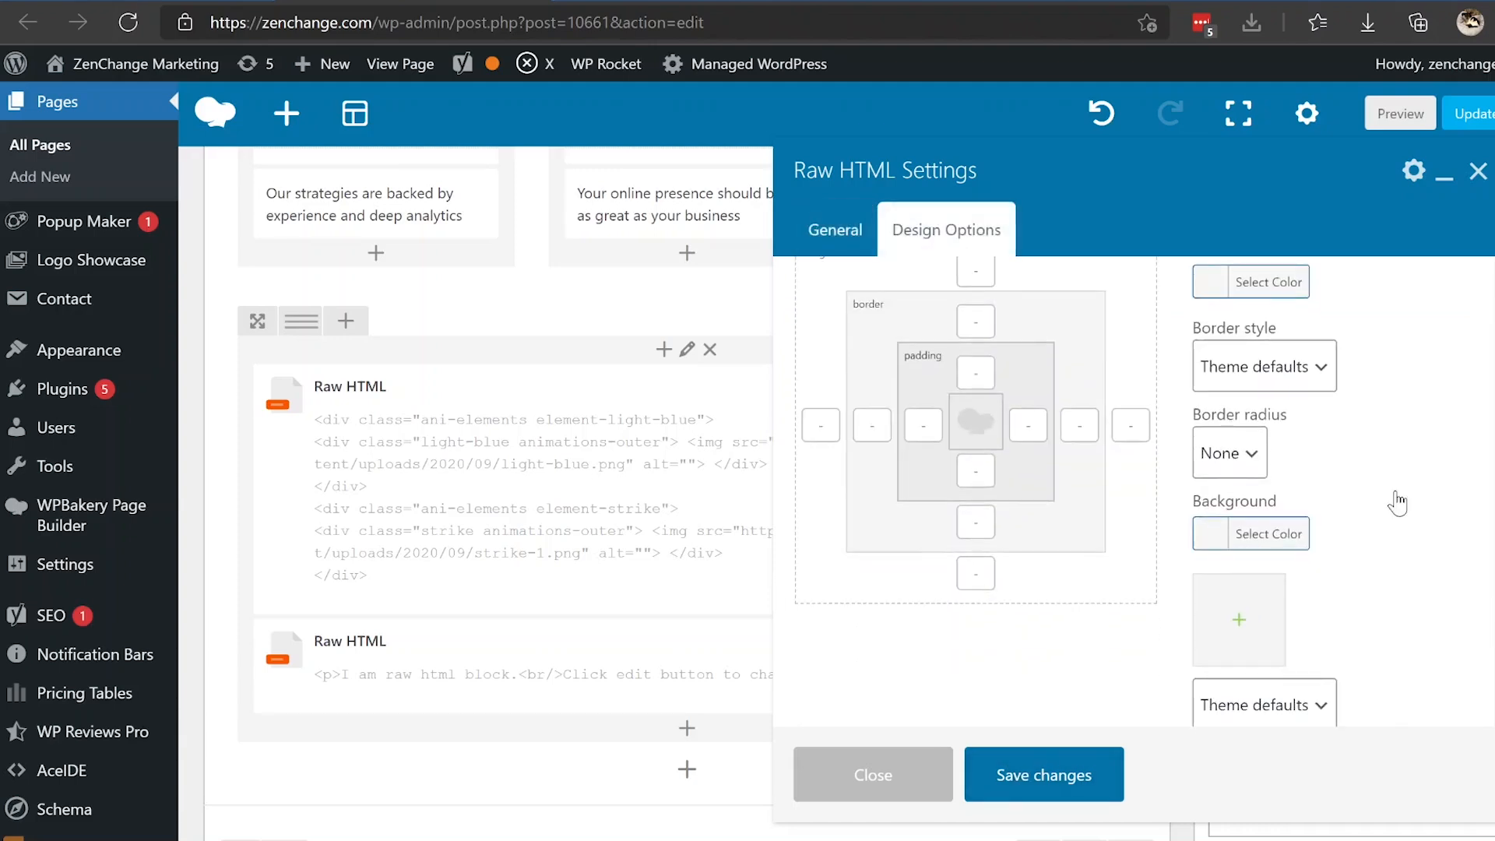
{"action": "scroll", "coordinate": [1398, 502], "scroll_direction": "up", "scroll_amount": 1}
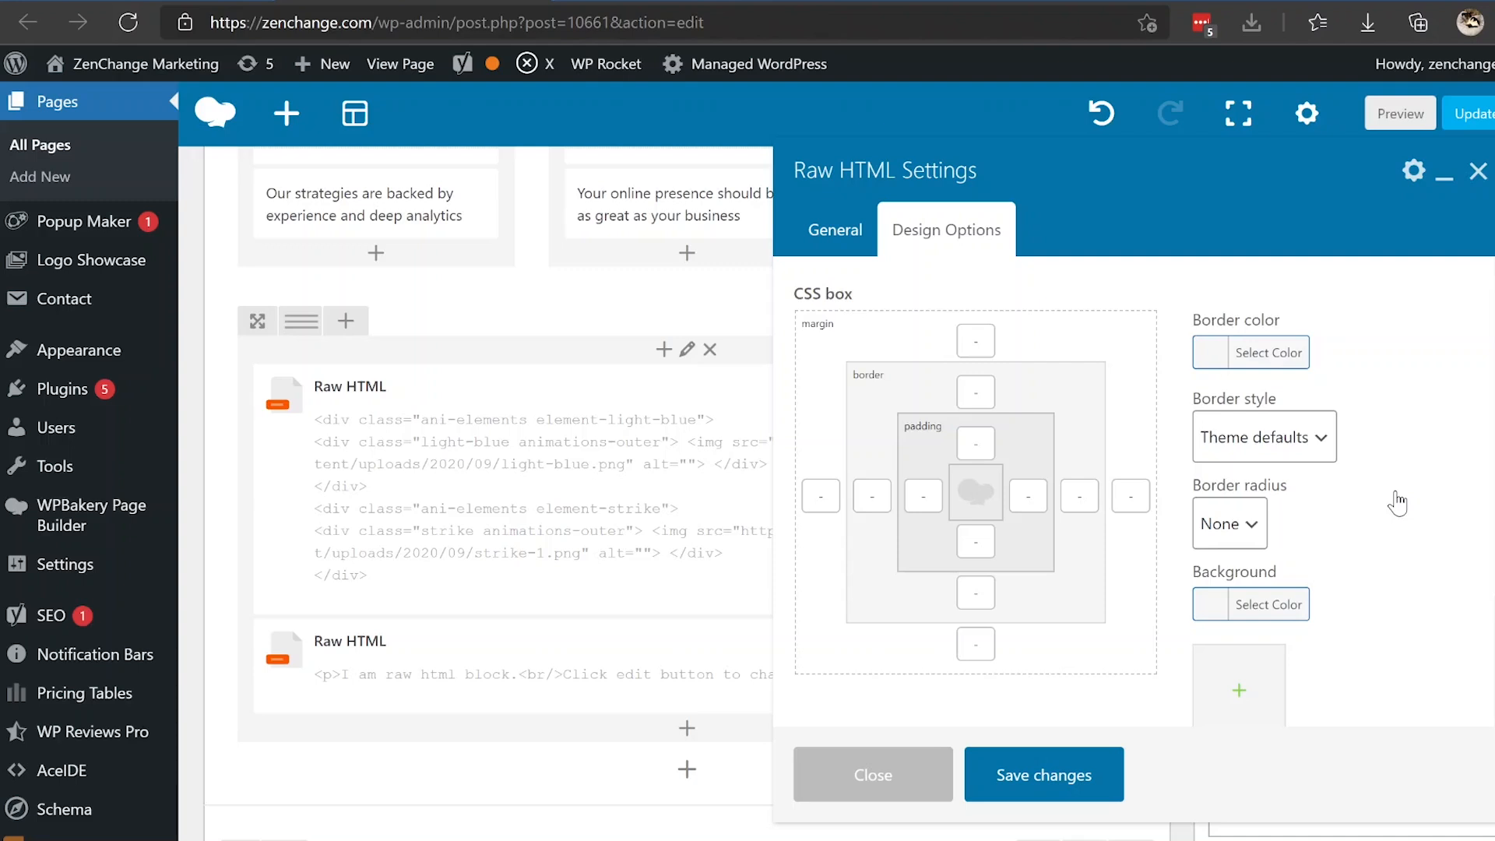
{"action": "left_click", "coordinate": [840, 785]}
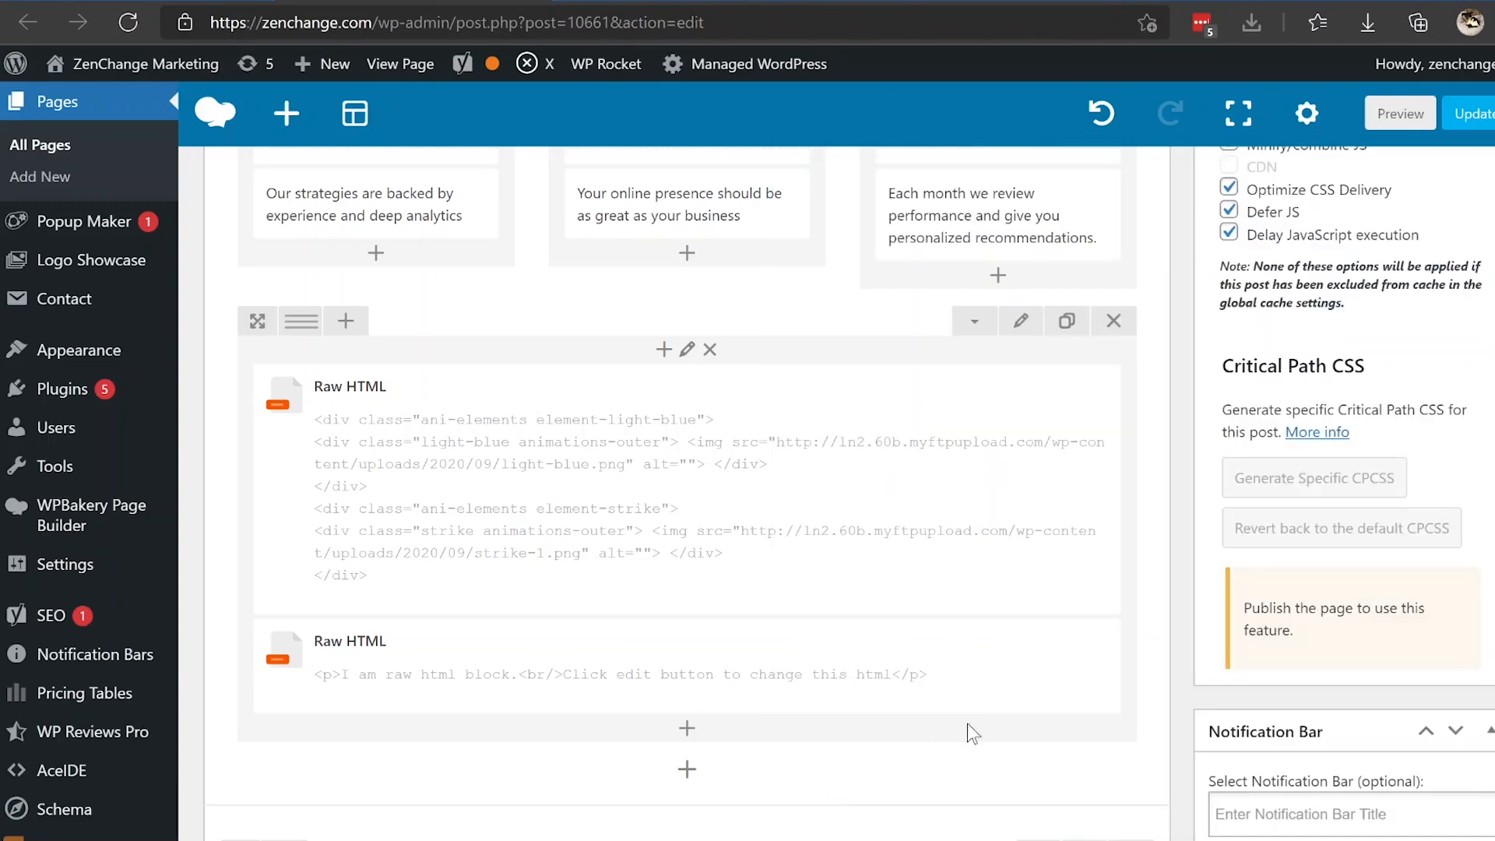
- Compare the We're looking for clients for life section in the frontend editor with its rows and columns in the backend builder
{"action": "scroll", "coordinate": [1012, 728], "scroll_direction": "down", "scroll_amount": 7}
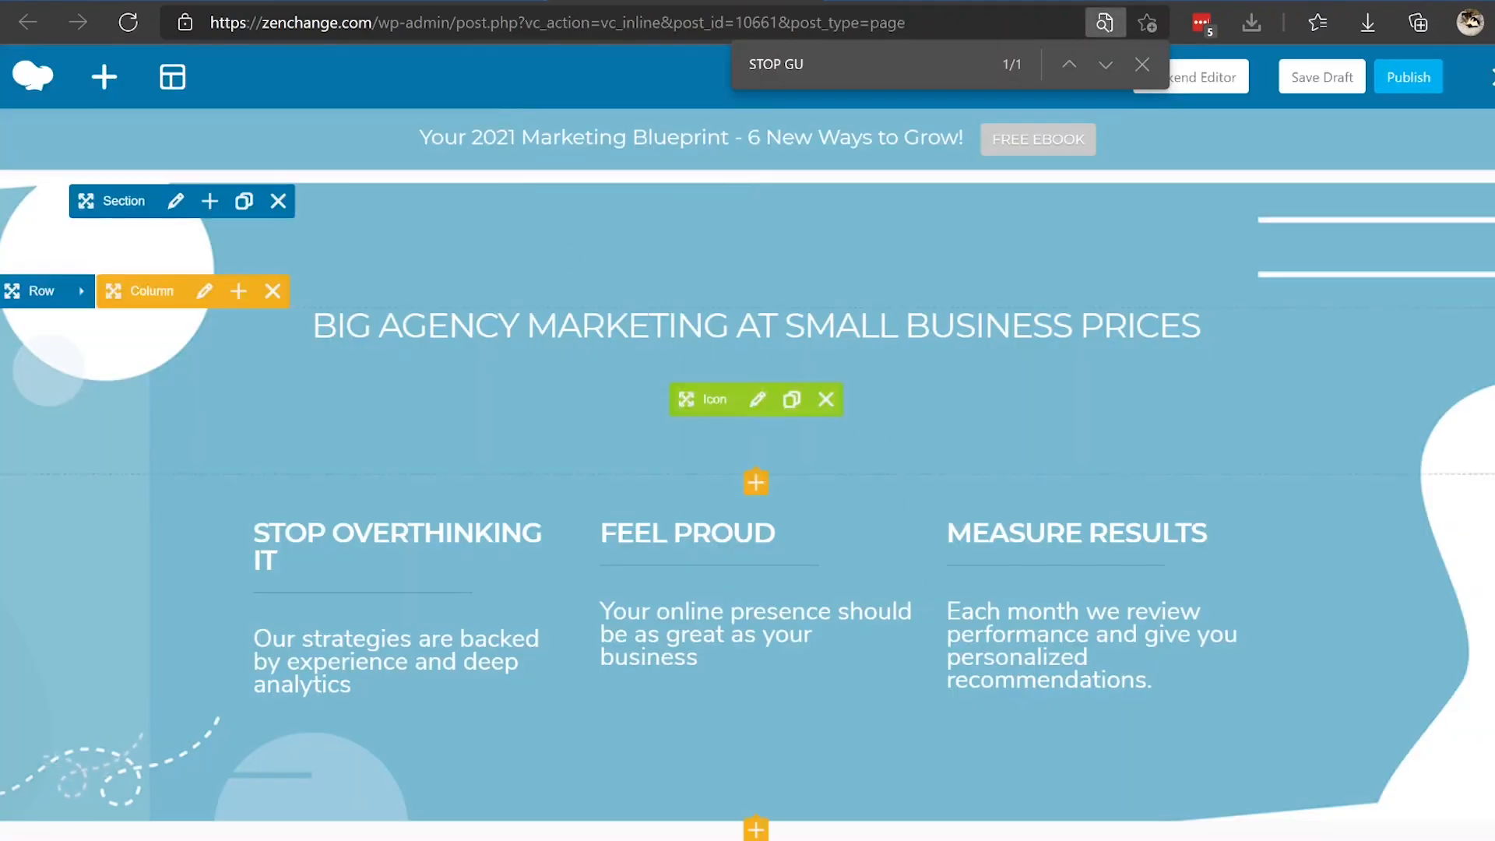
{"action": "scroll", "coordinate": [872, 557], "scroll_direction": "down", "scroll_amount": 6}
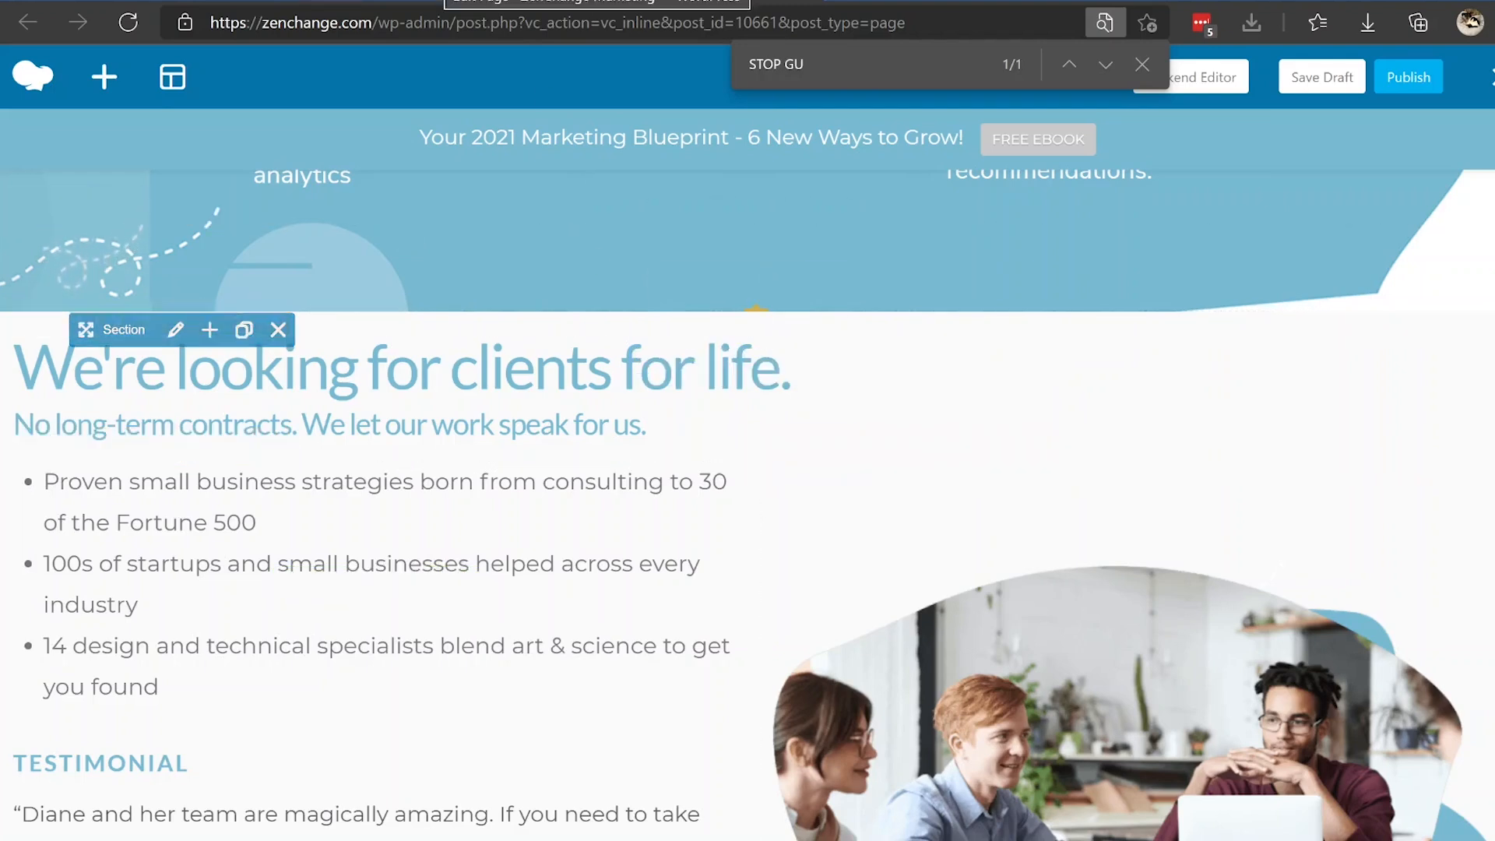
{"action": "left_click", "coordinate": [444, 1]}
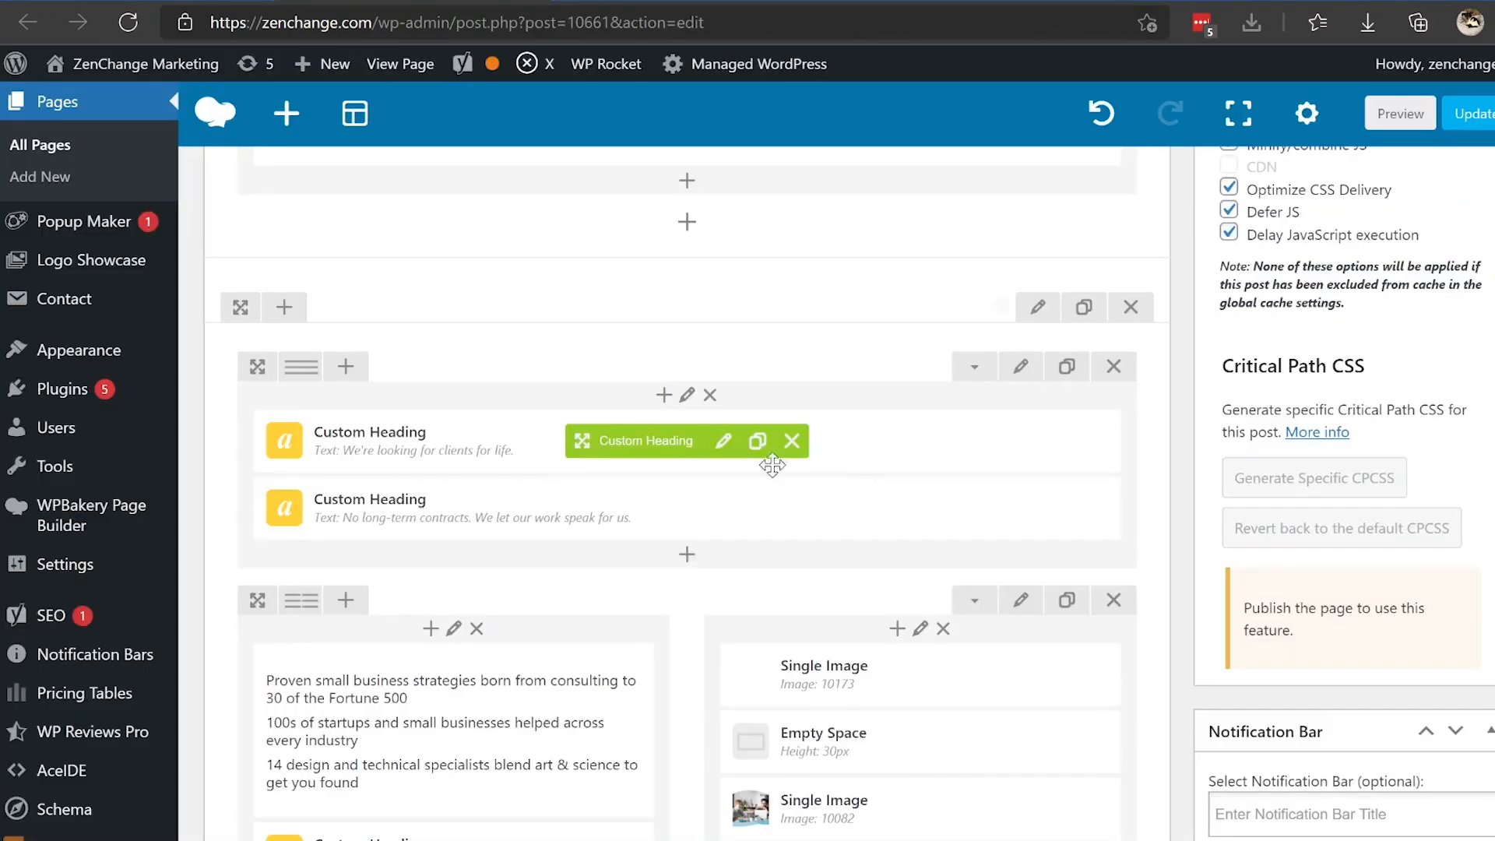
{"action": "scroll", "coordinate": [1162, 689], "scroll_direction": "up", "scroll_amount": 2}
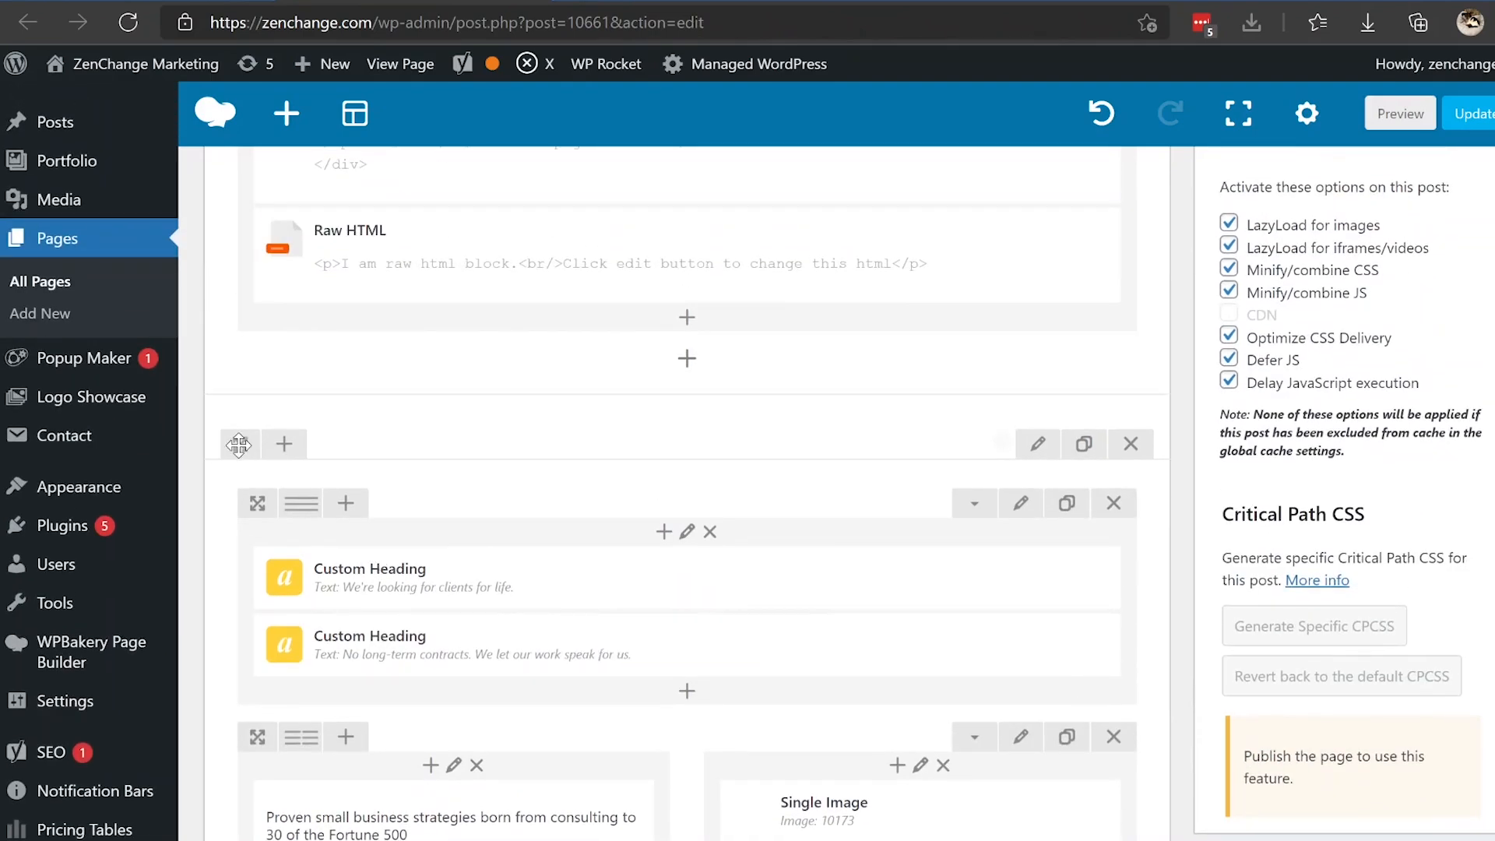
{"action": "mouse_move", "coordinate": [300, 503]}
{"action": "scroll", "coordinate": [1162, 667], "scroll_direction": "down", "scroll_amount": 5}
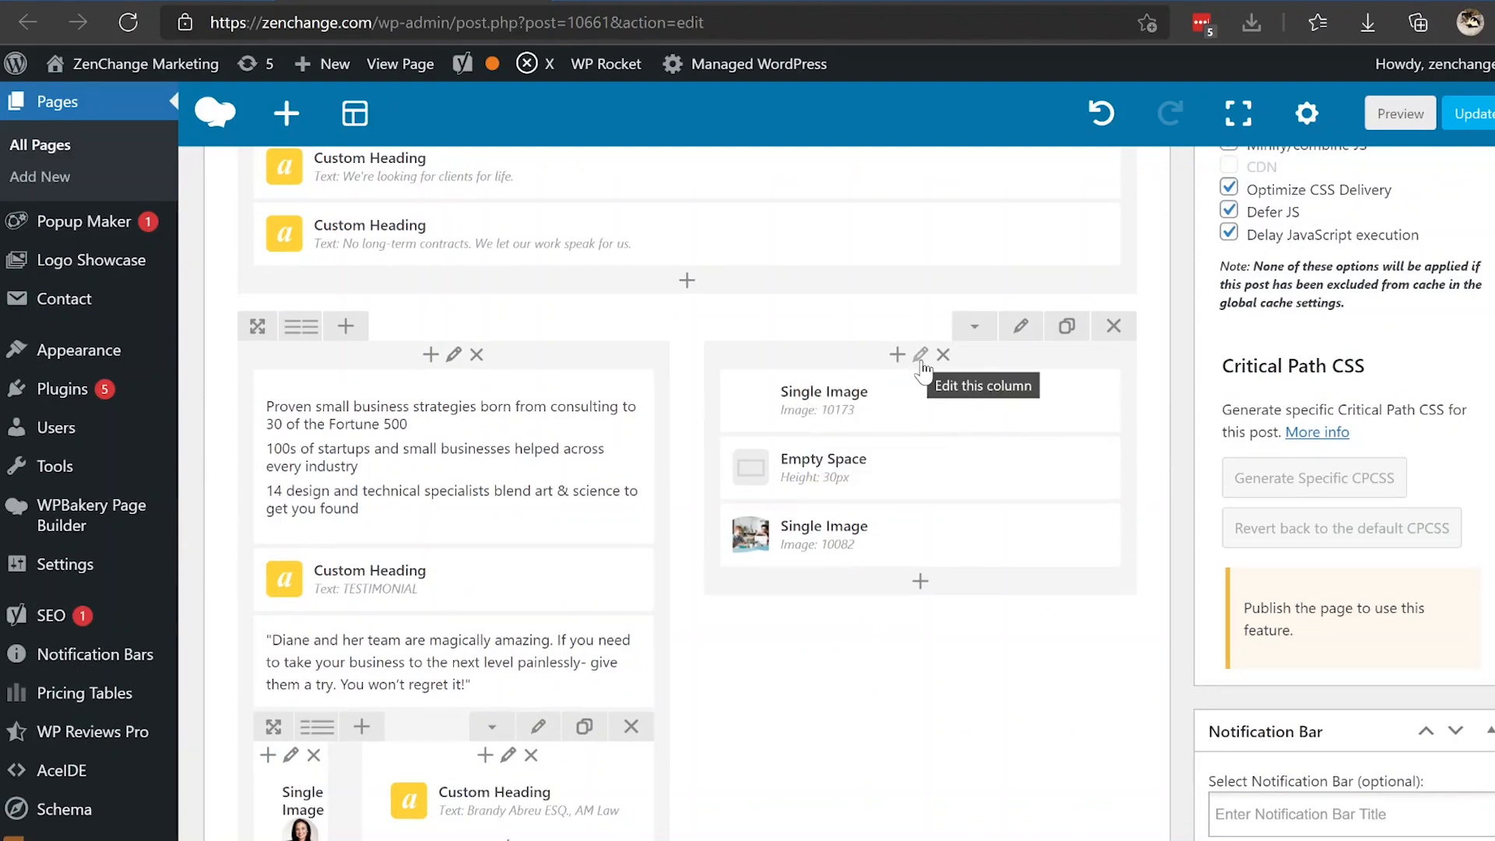
- Examine the design and responsive options of the column holding the single images, including the desktop offset choices, without changing them
{"action": "left_click", "coordinate": [920, 355]}
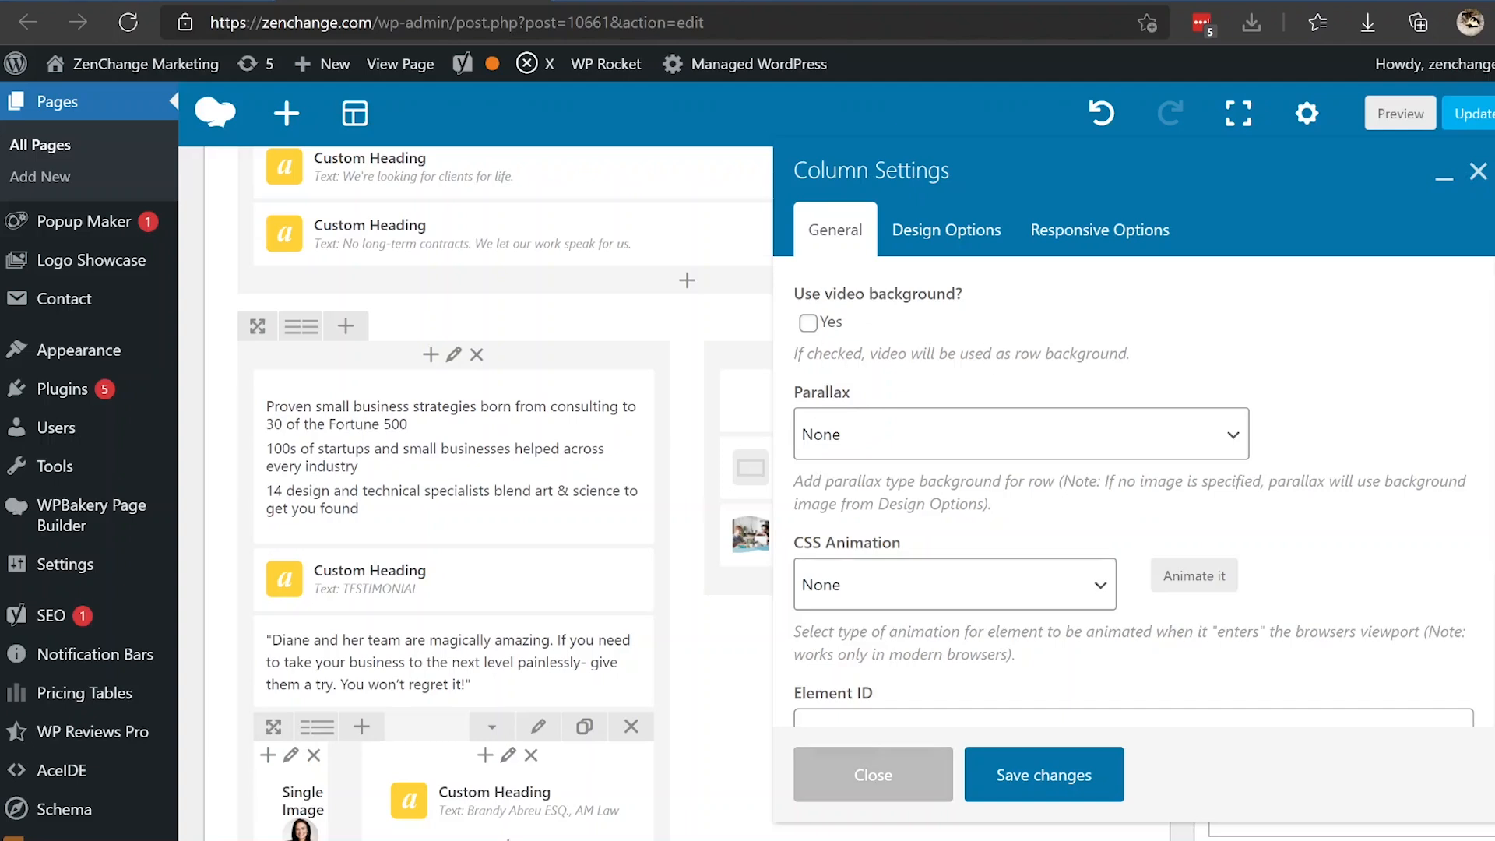
{"action": "left_click", "coordinate": [964, 246]}
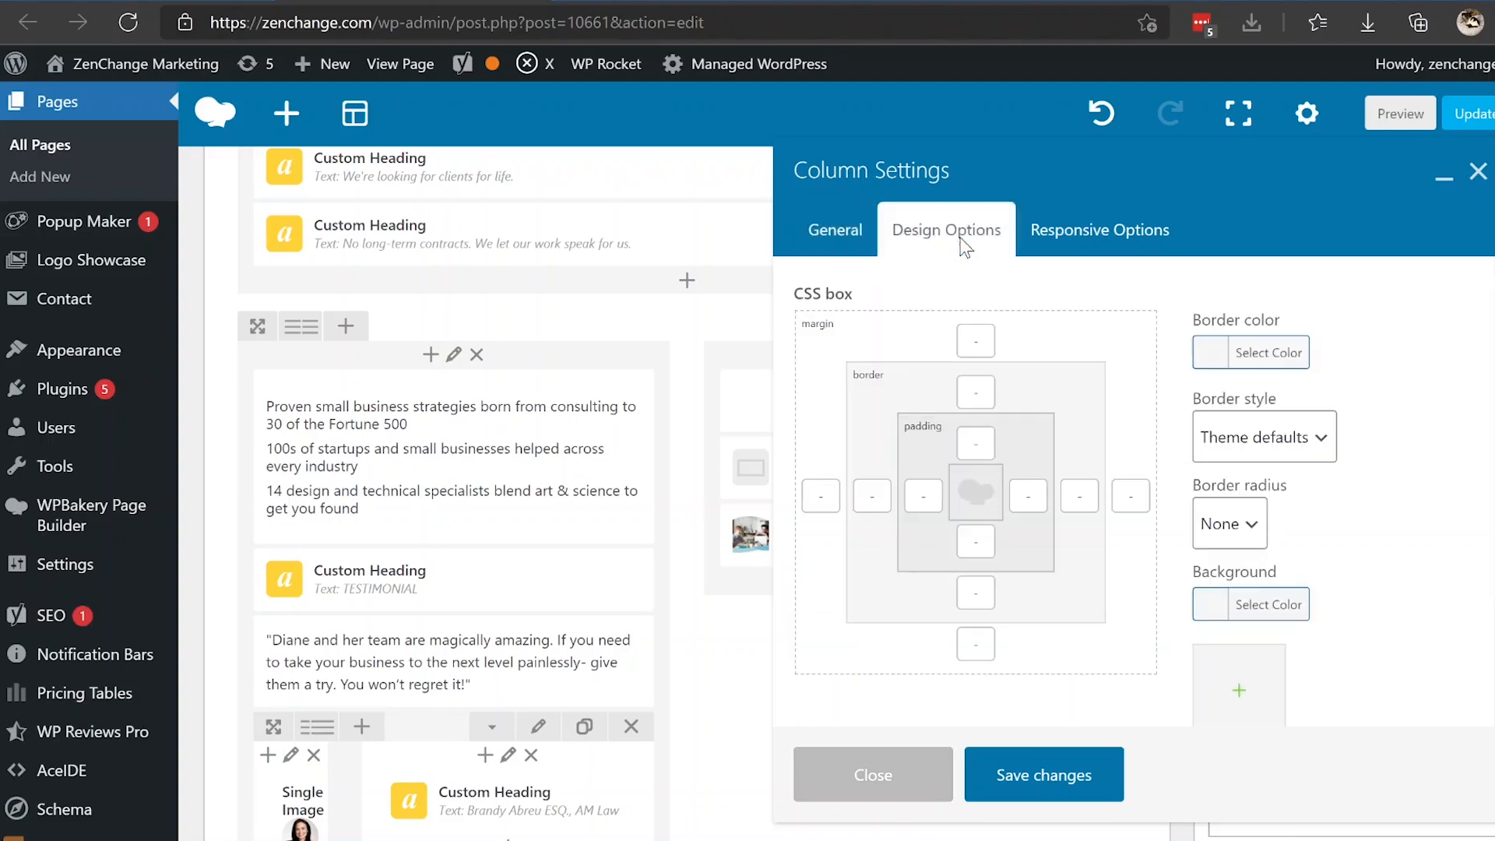
{"action": "left_click", "coordinate": [1067, 234]}
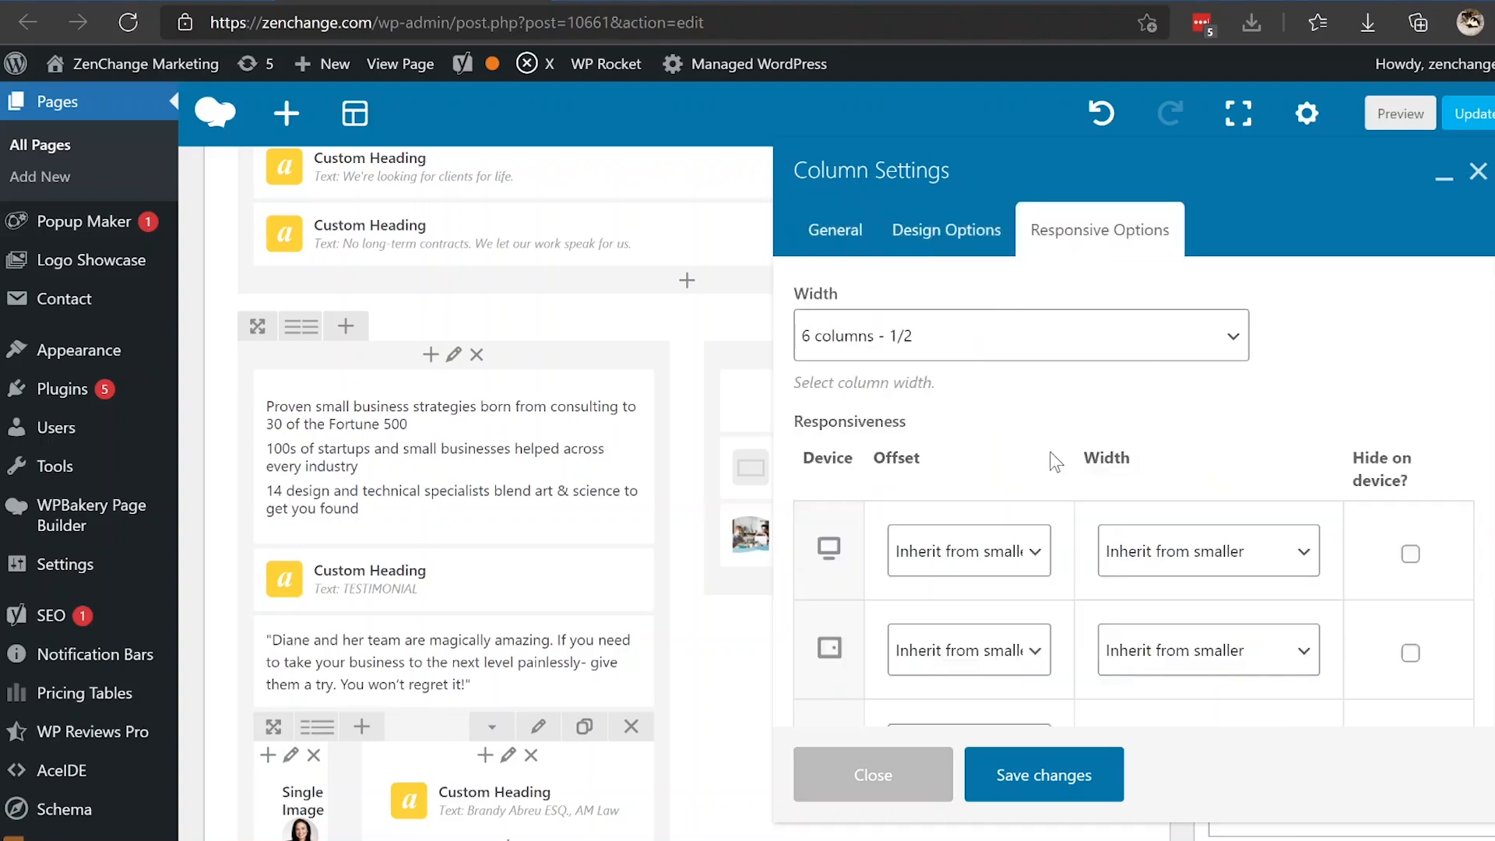
{"action": "scroll", "coordinate": [1053, 465], "scroll_direction": "down", "scroll_amount": 2}
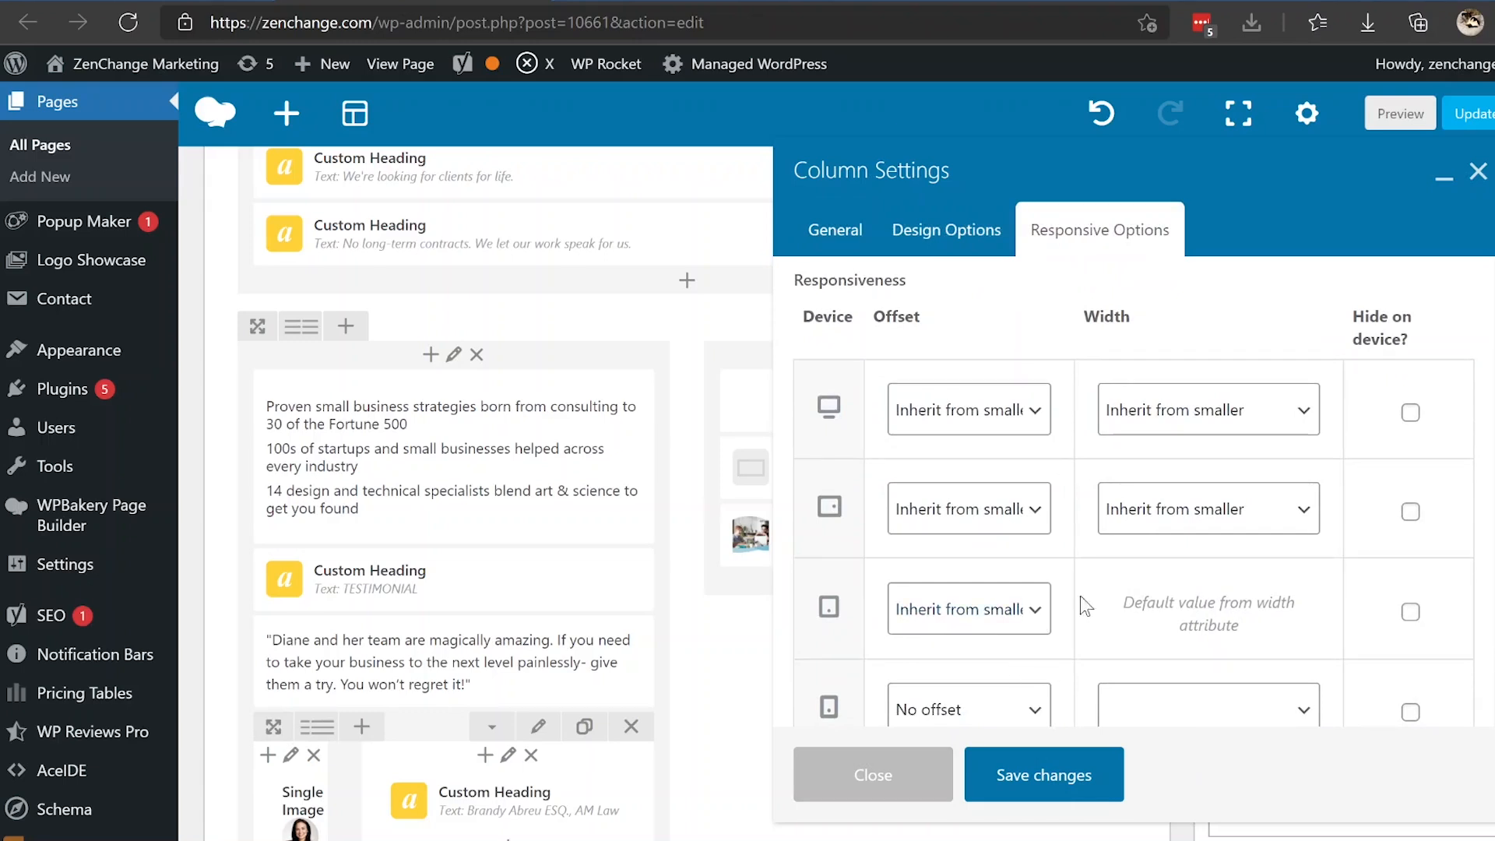
{"action": "scroll", "coordinate": [1083, 576], "scroll_direction": "down", "scroll_amount": 1}
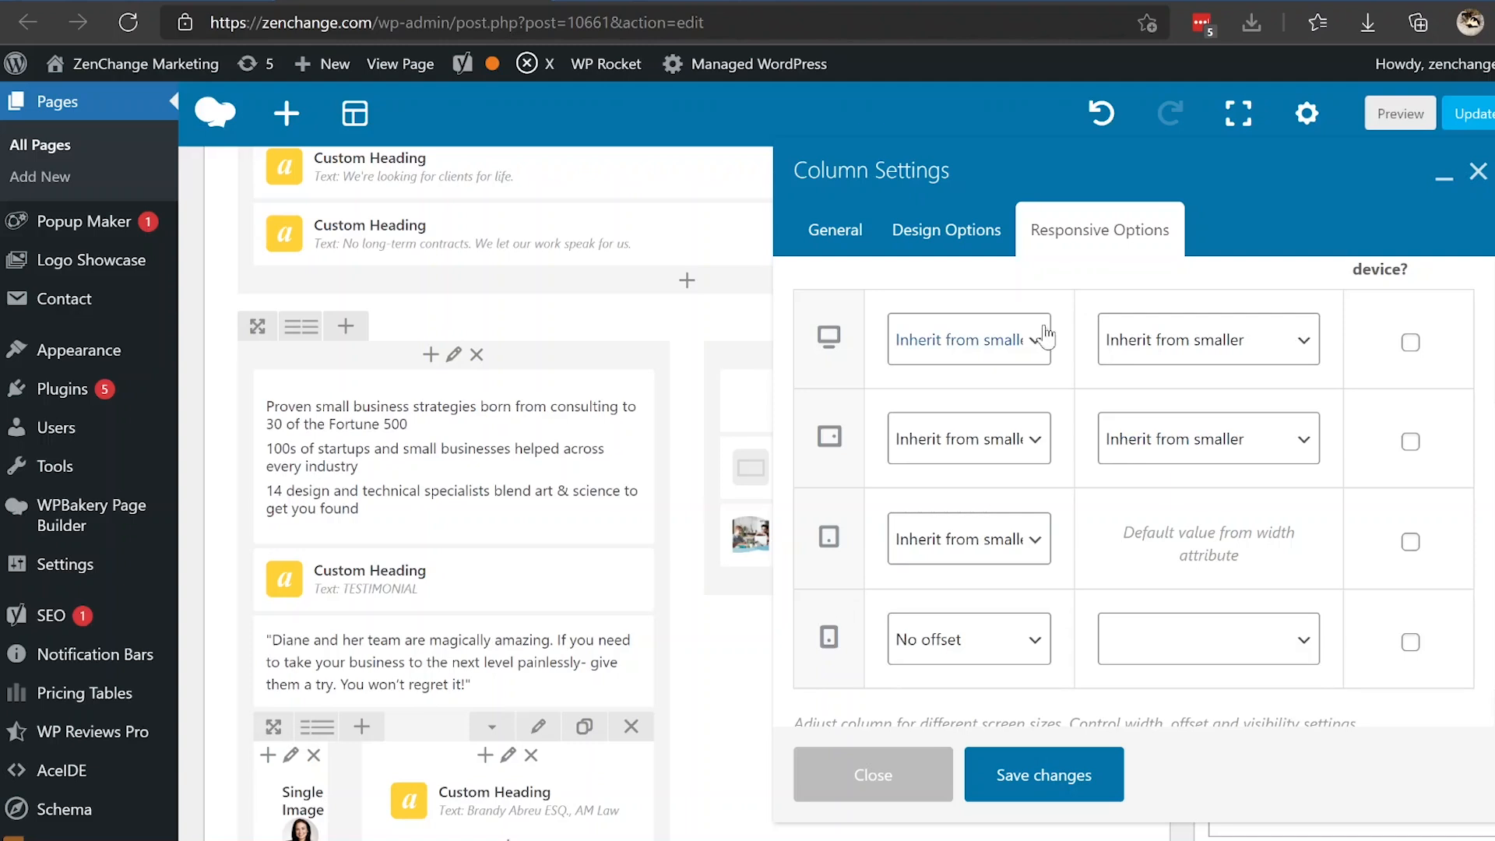
{"action": "left_click", "coordinate": [1036, 344]}
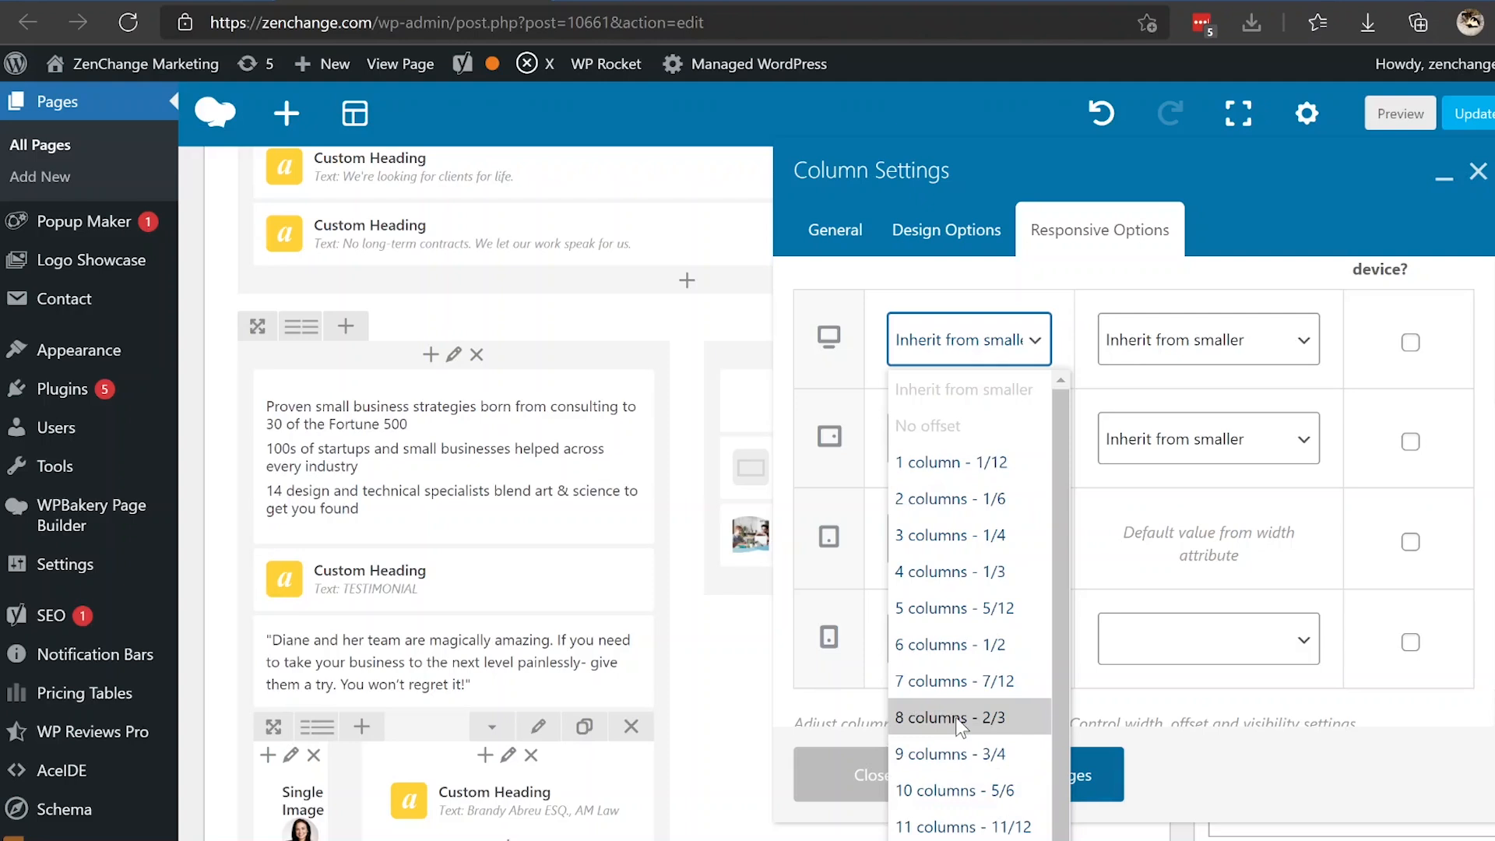
{"action": "left_click", "coordinate": [1206, 771]}
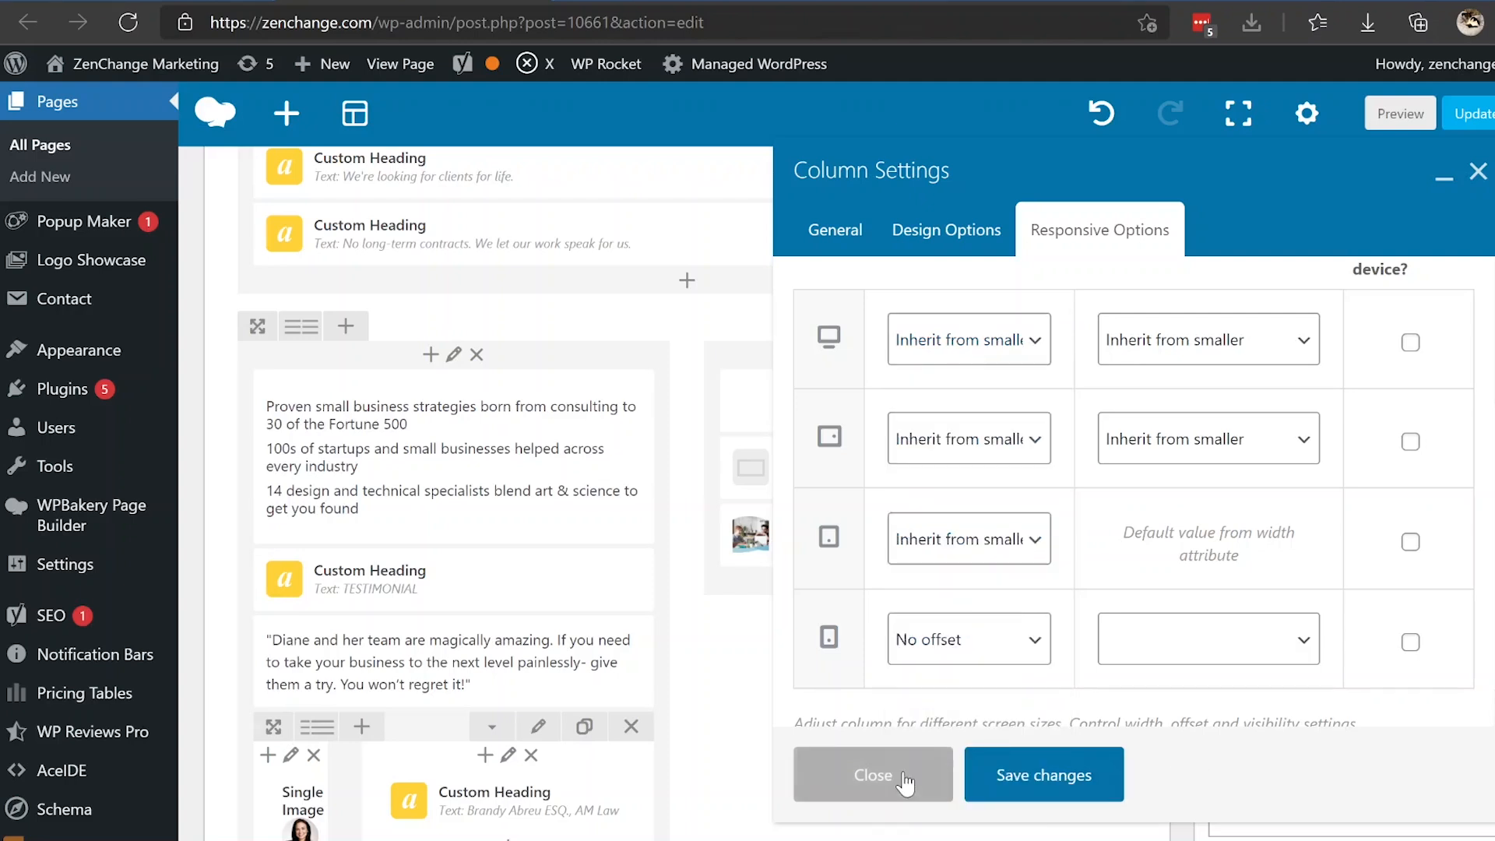
- Close the column settings without saving, then preview the draft page and review its sections down to How it works
{"action": "left_click", "coordinate": [905, 780]}
{"action": "scroll", "coordinate": [1061, 748], "scroll_direction": "down", "scroll_amount": 5}
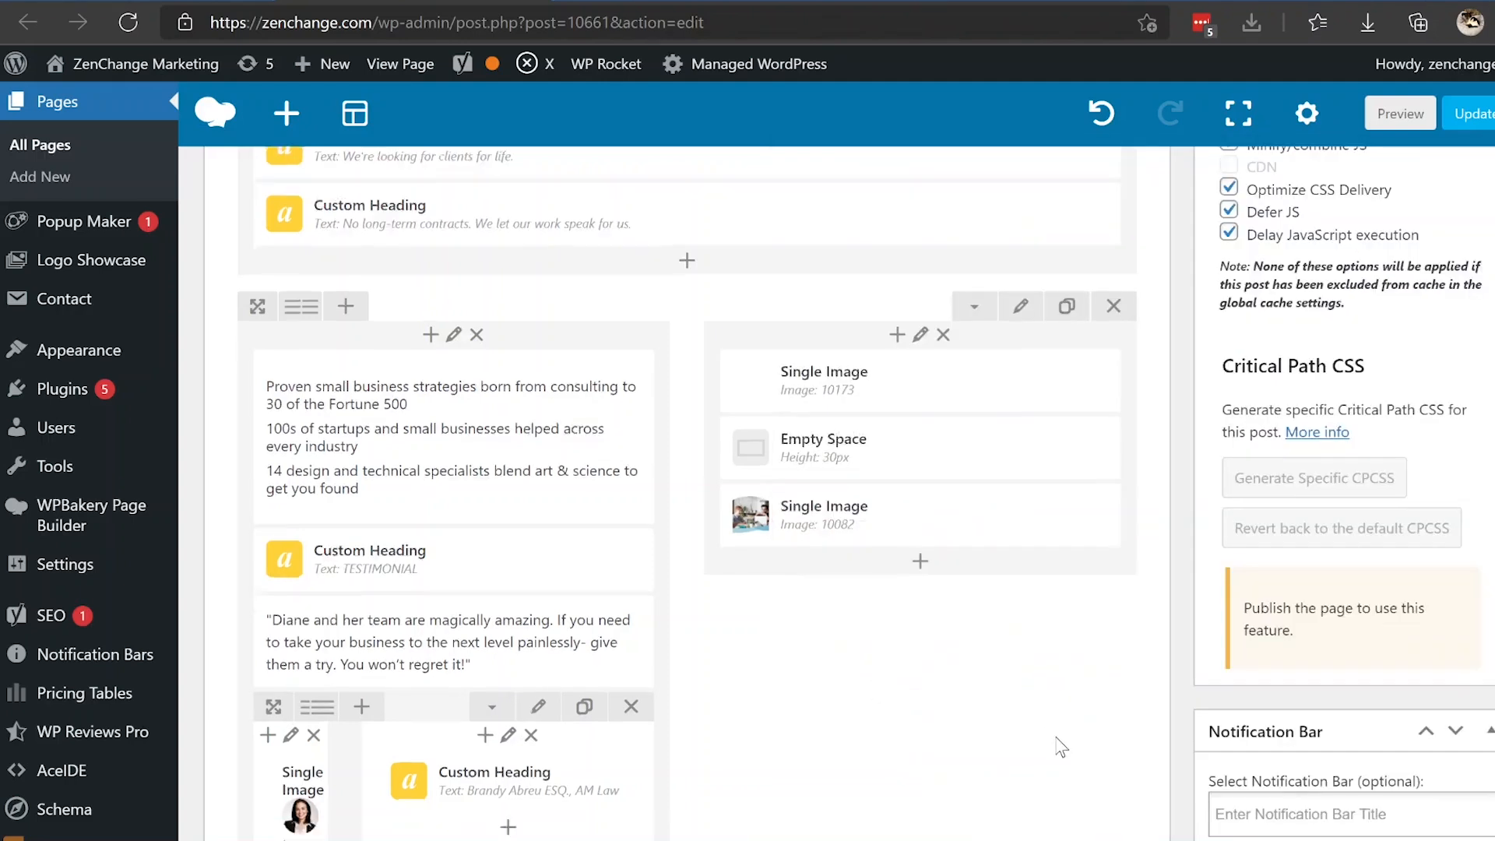
{"action": "scroll", "coordinate": [1059, 744], "scroll_direction": "down", "scroll_amount": 5}
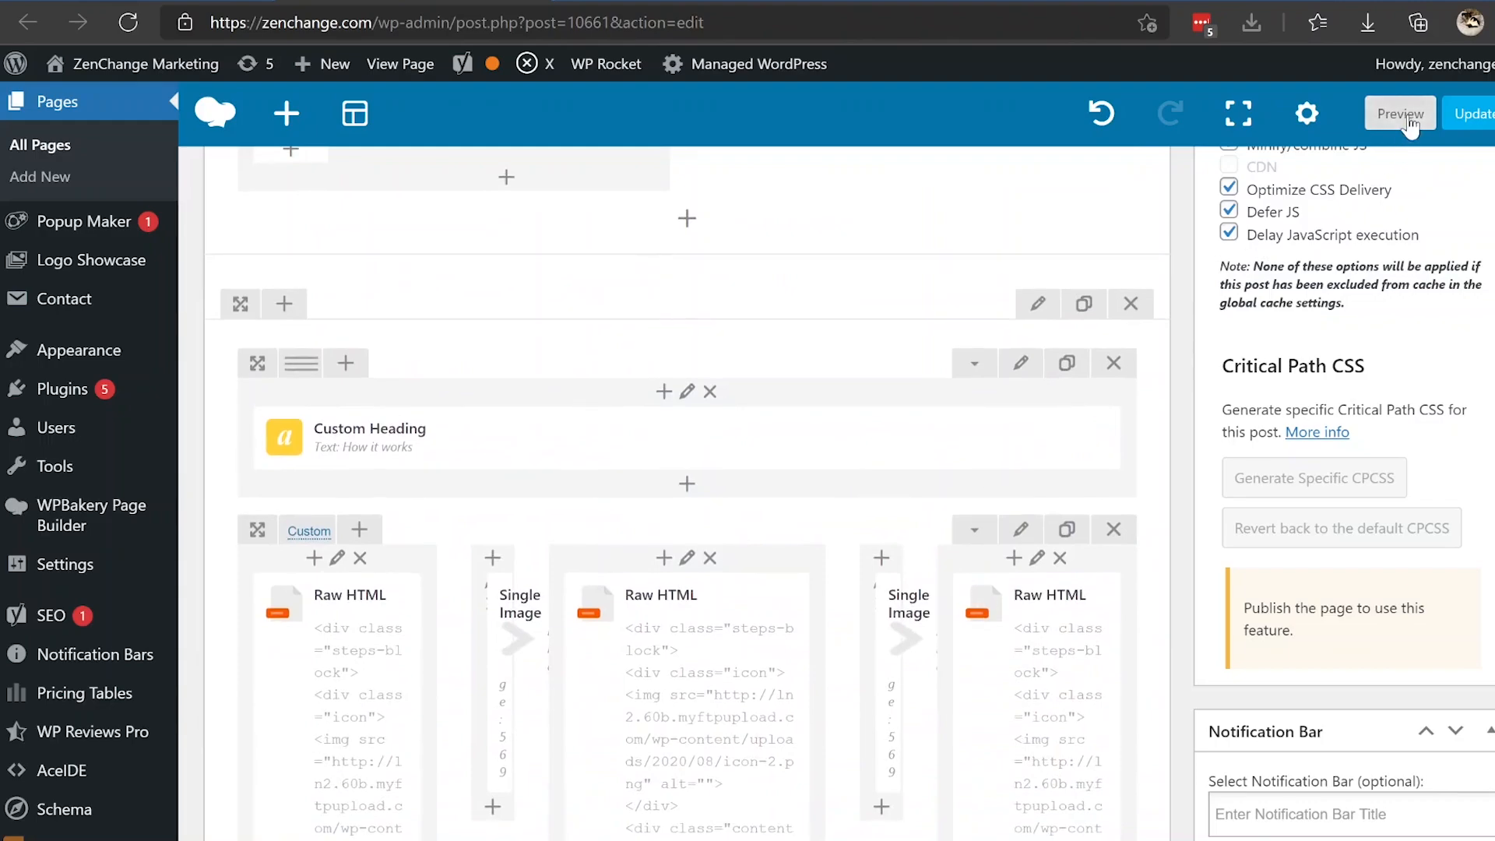
{"action": "left_click", "coordinate": [1409, 116]}
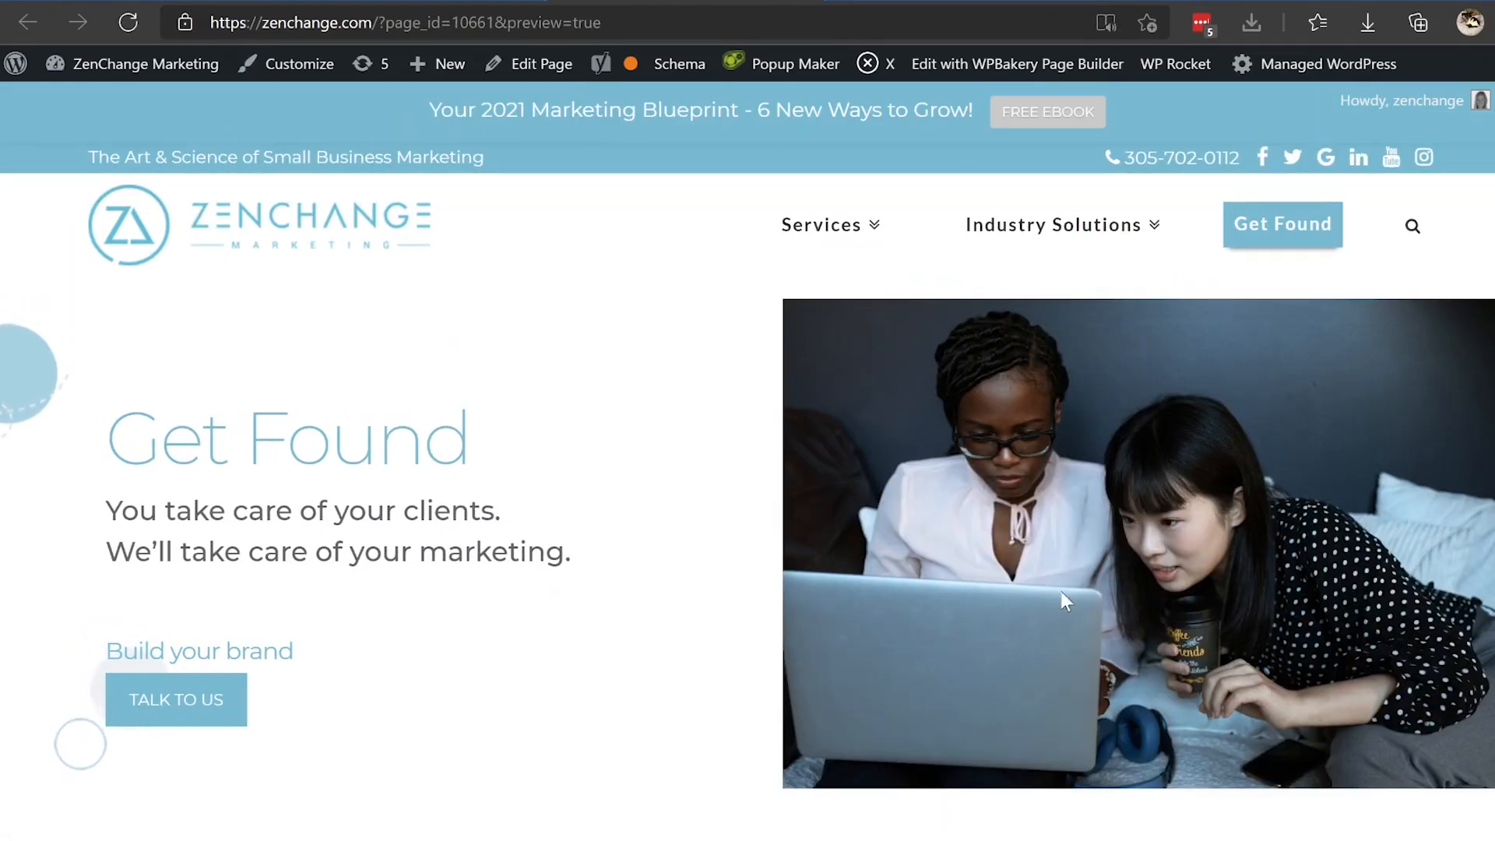
{"action": "scroll", "coordinate": [609, 466], "scroll_direction": "down", "scroll_amount": 15}
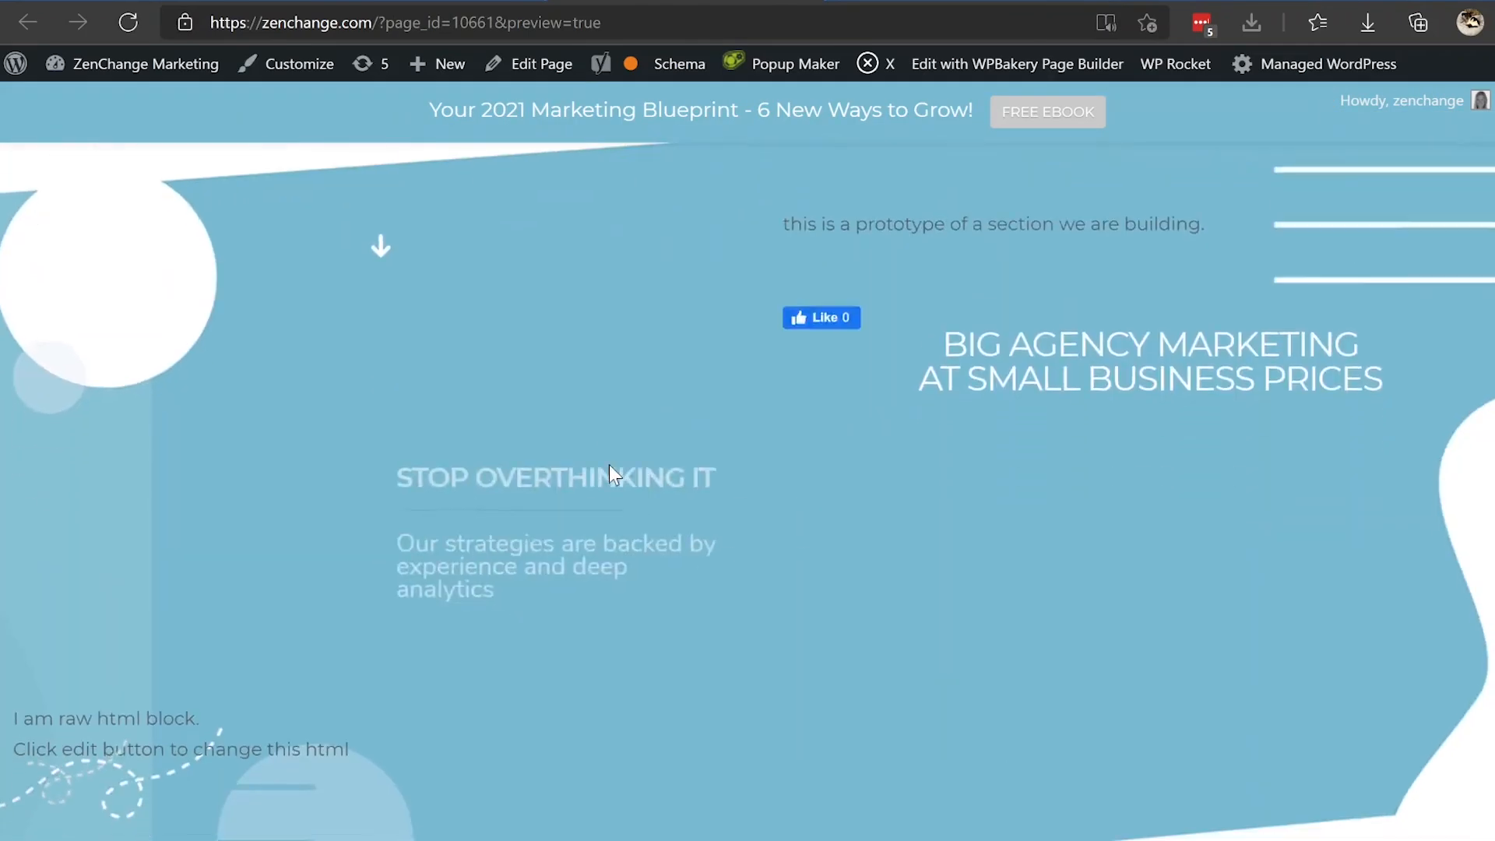
{"action": "scroll", "coordinate": [609, 465], "scroll_direction": "up", "scroll_amount": 3}
{"action": "scroll", "coordinate": [609, 464], "scroll_direction": "up", "scroll_amount": 1}
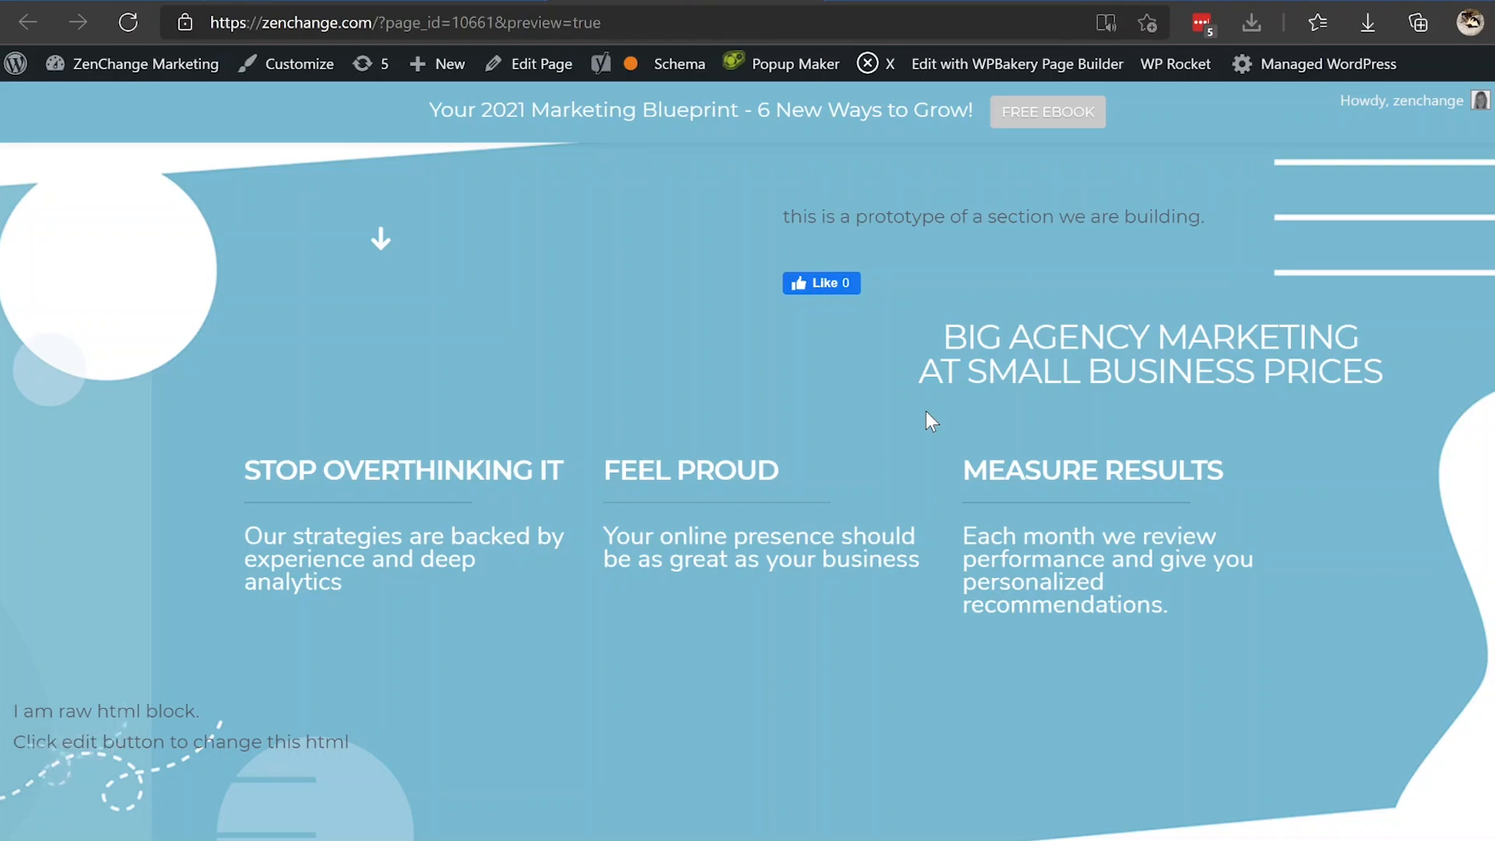
{"action": "scroll", "coordinate": [927, 412], "scroll_direction": "down", "scroll_amount": 15}
{"action": "scroll", "coordinate": [927, 412], "scroll_direction": "down", "scroll_amount": 3}
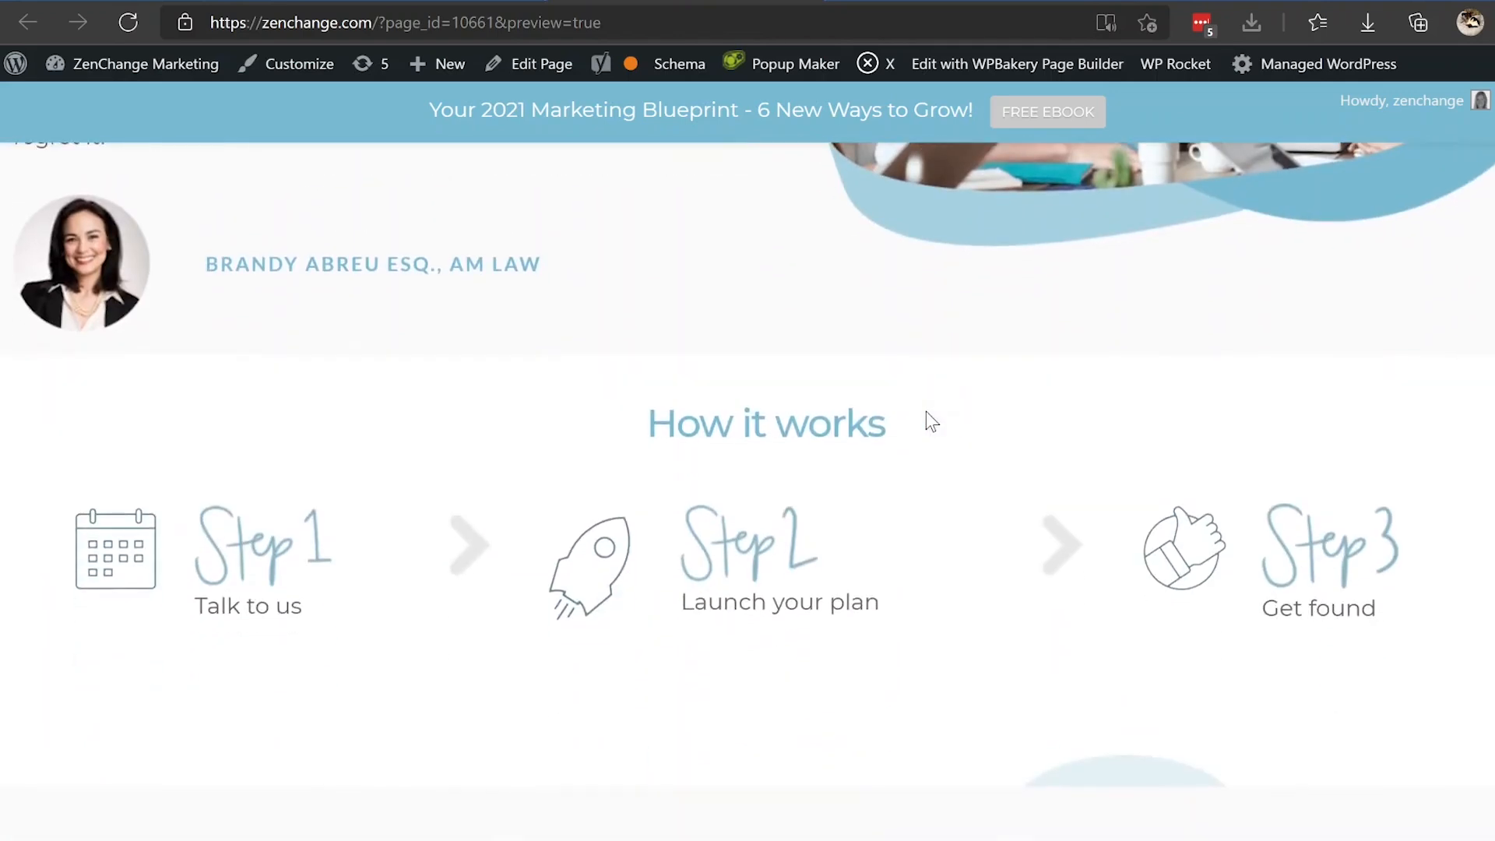
{"action": "key", "text": "Home"}
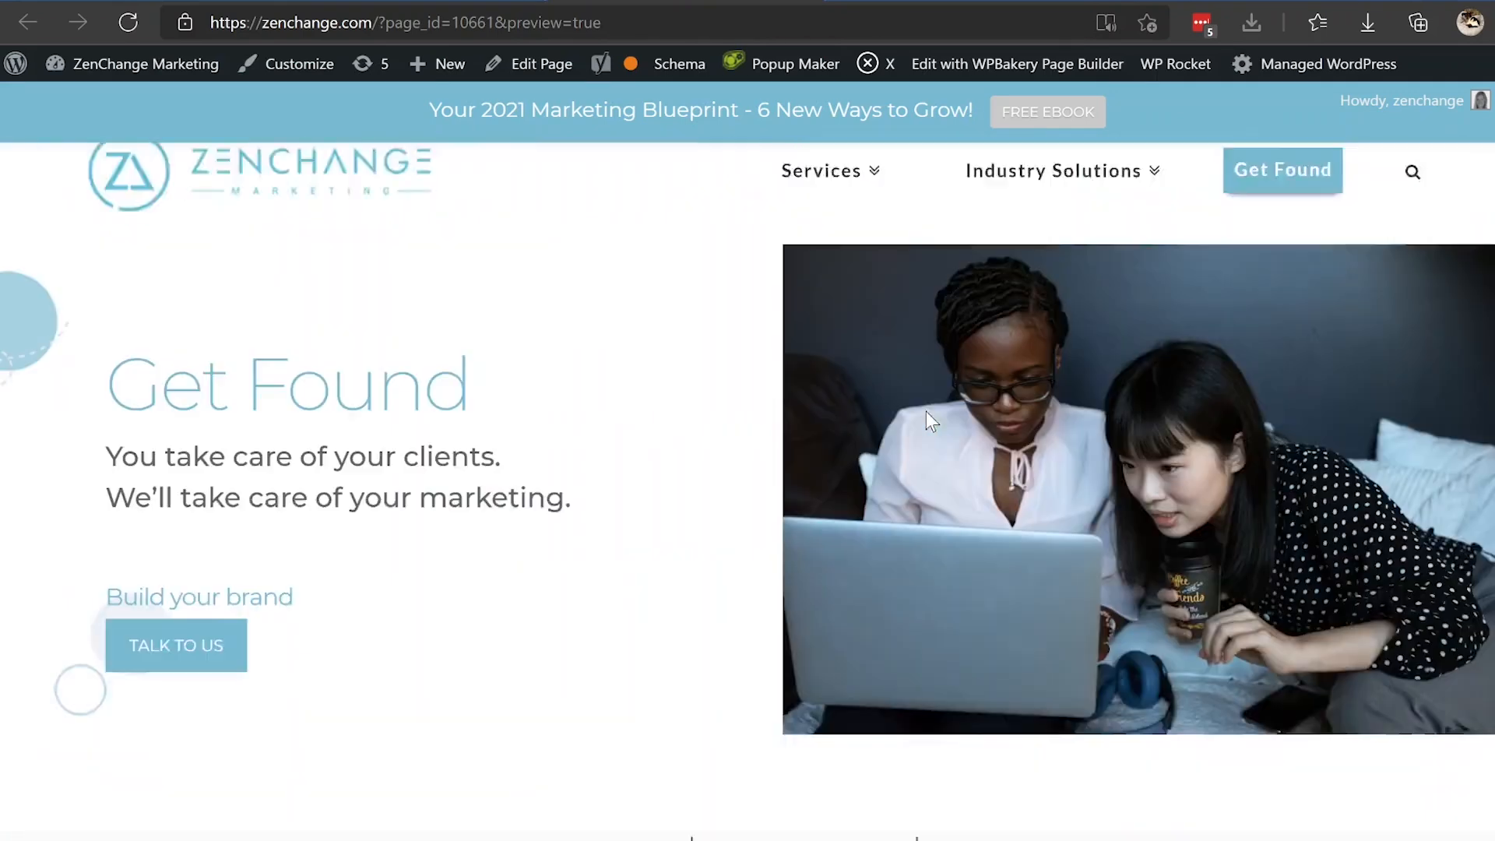
- Return to the frontend editor, dismiss the browser's text search and show the page in the portrait phone layout
{"action": "key", "text": "ctrl+shift+Tab"}
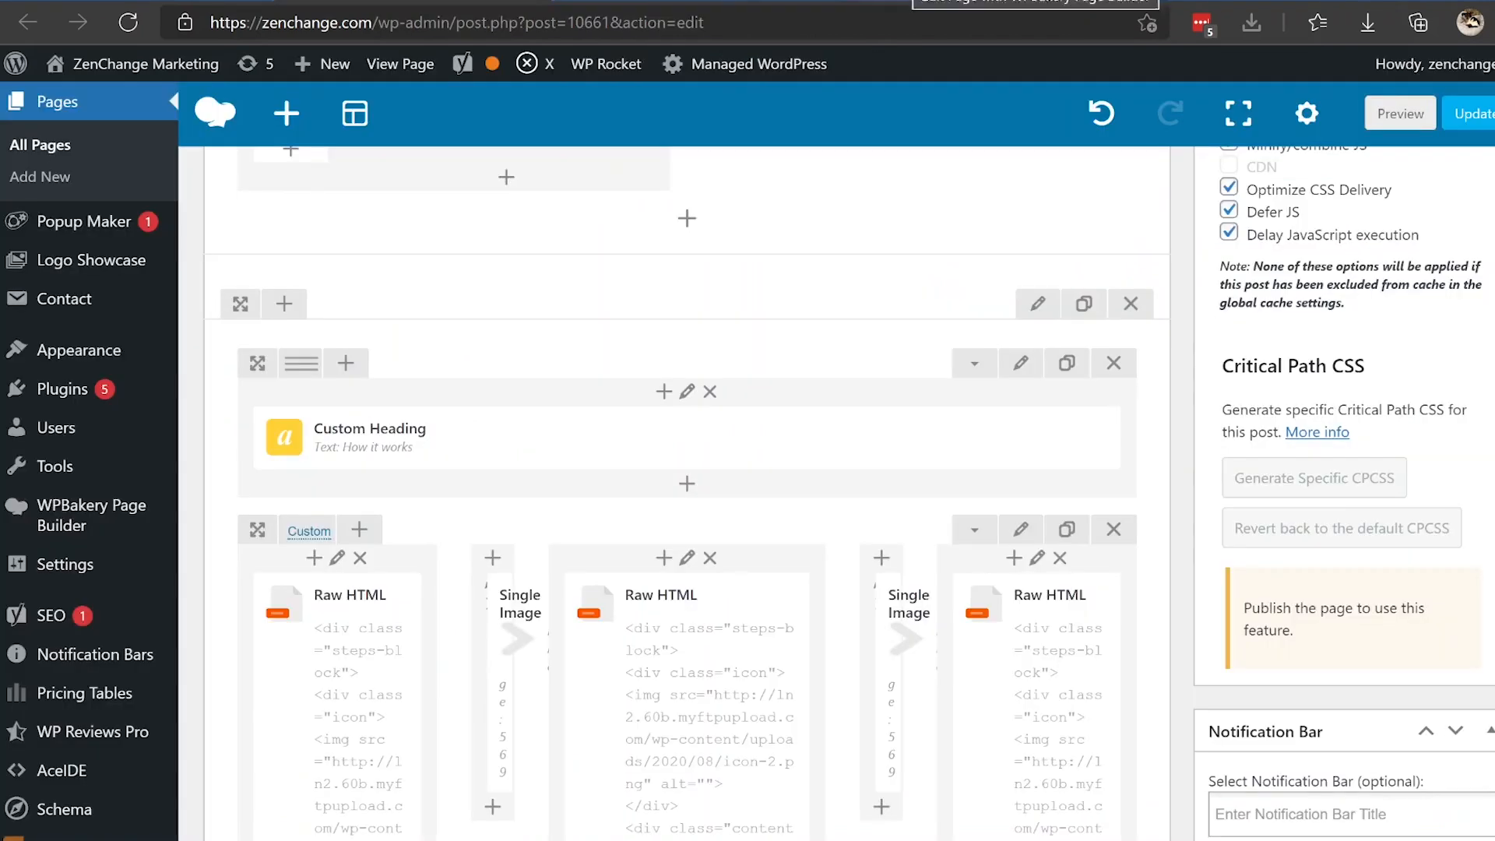
{"action": "key", "text": "ctrl+Tab"}
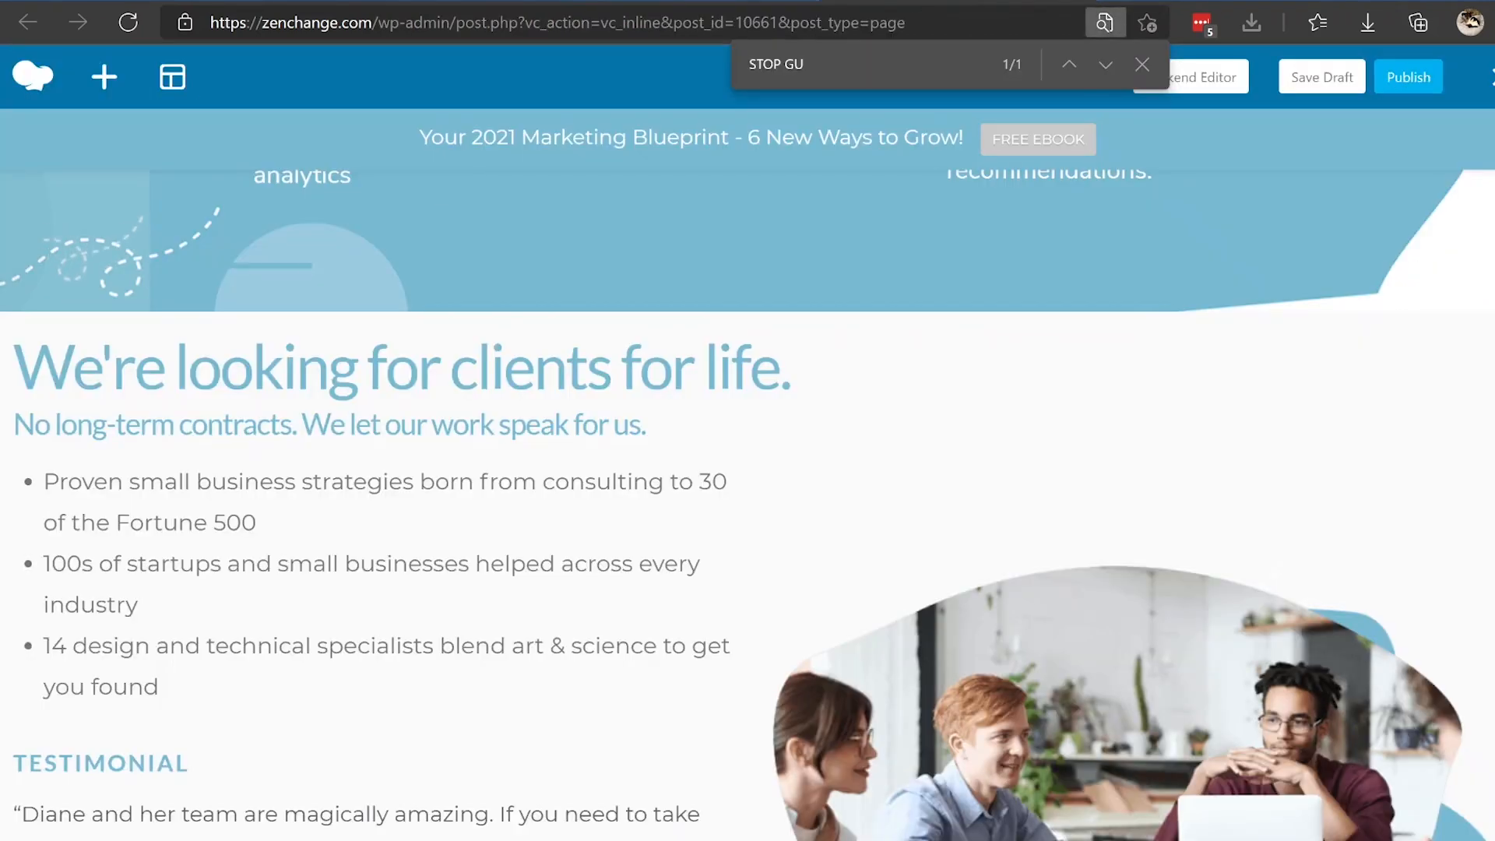
{"action": "left_click", "coordinate": [1142, 65]}
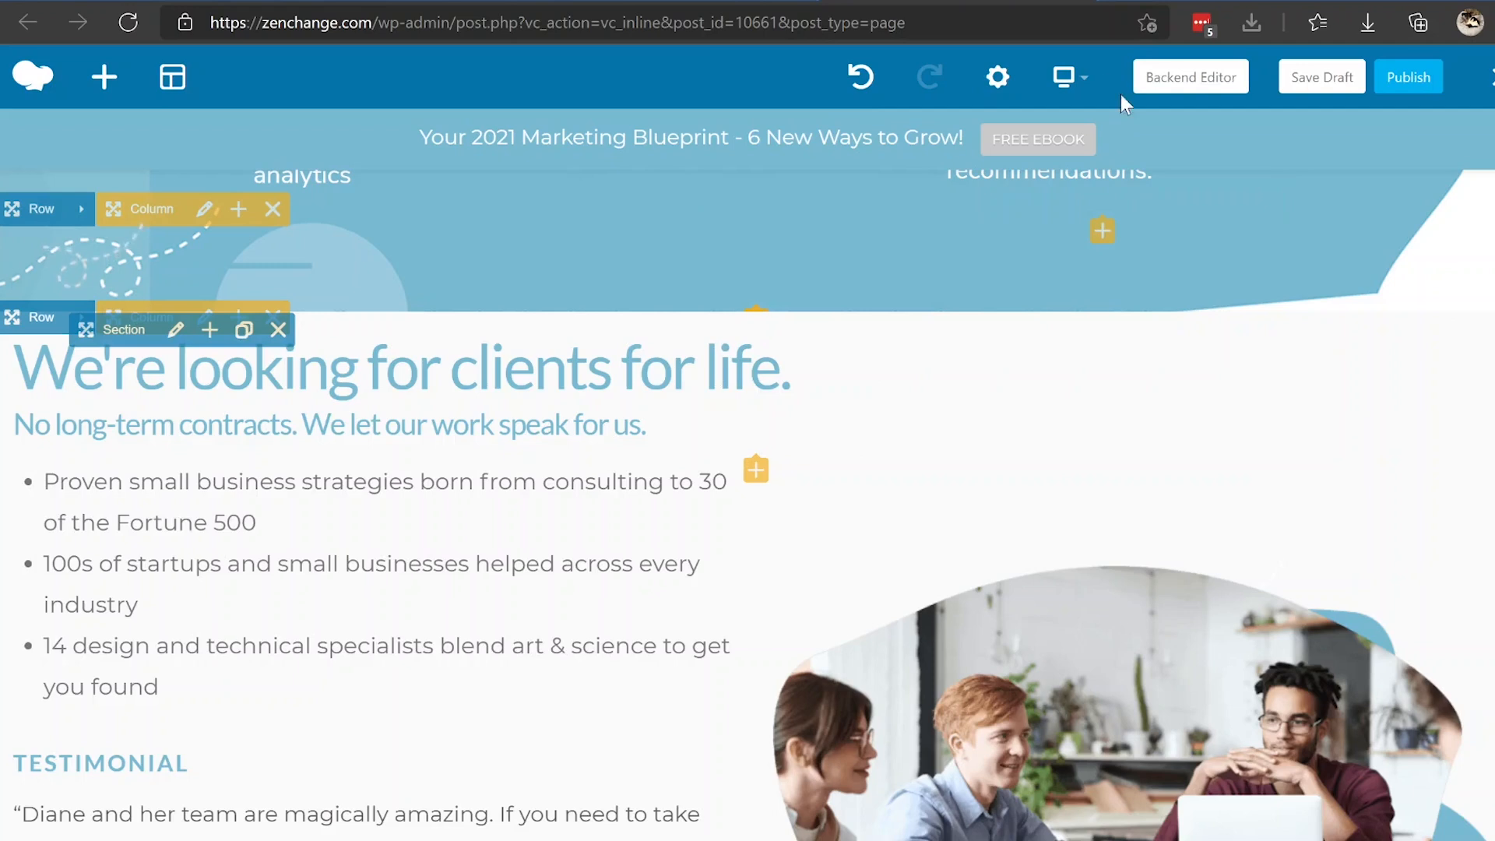
{"action": "mouse_move", "coordinate": [1082, 76]}
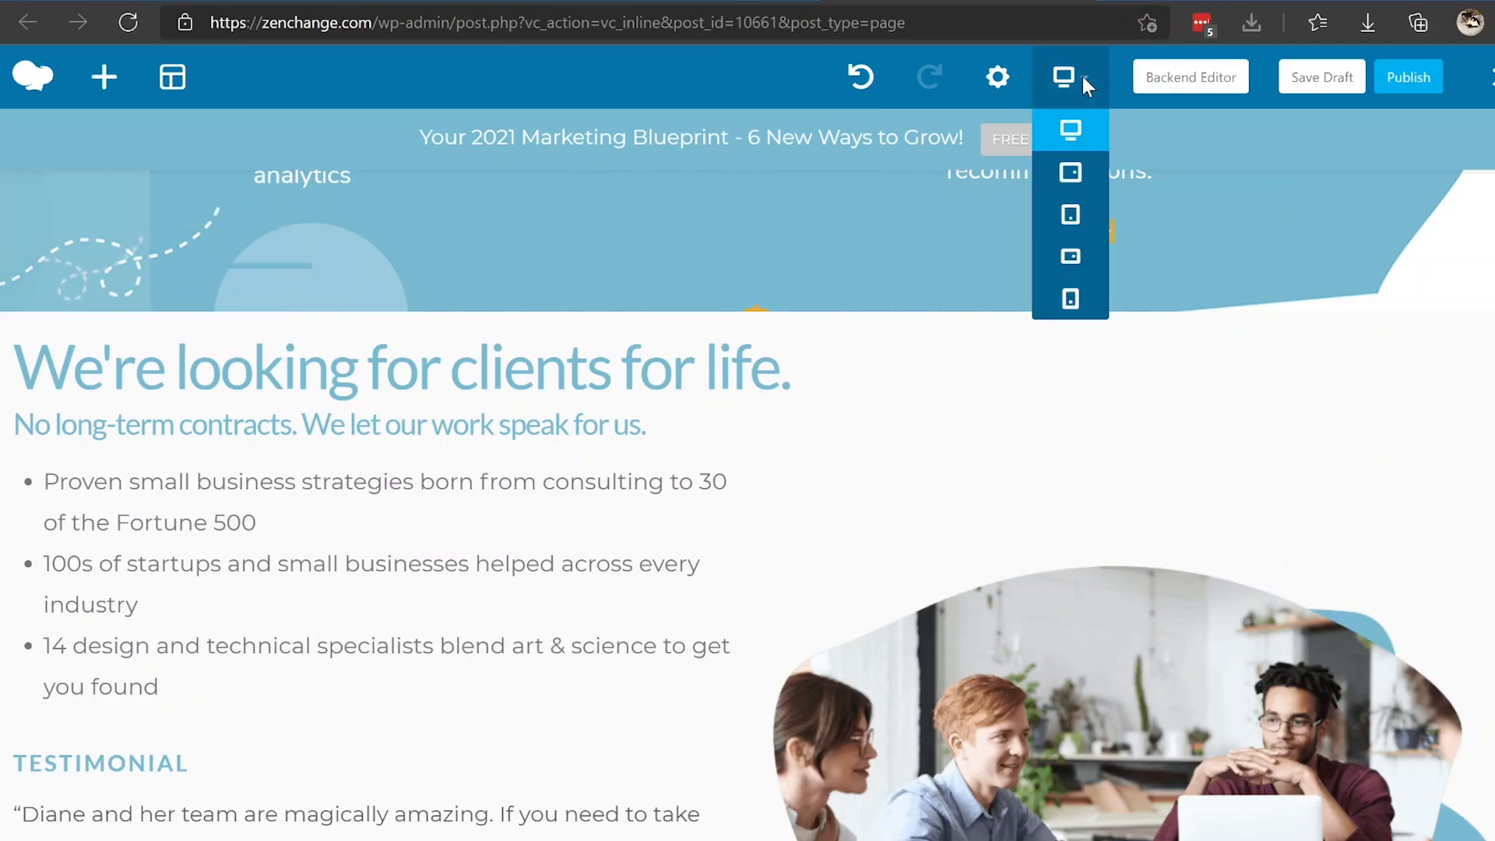
{"action": "left_click", "coordinate": [1061, 300]}
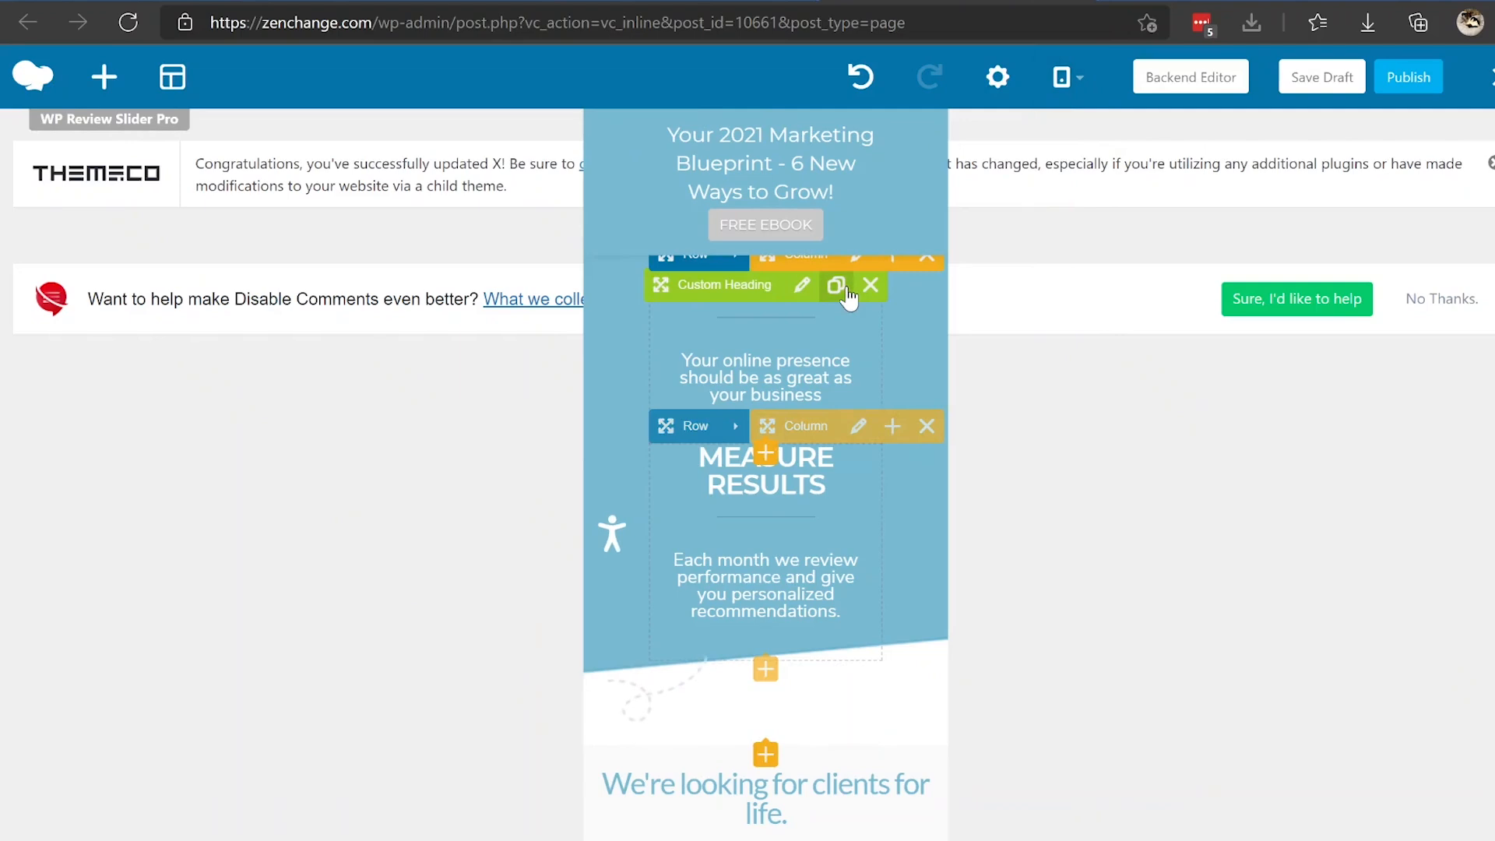
- Examine how the Get Found hero, Build your brand block and service links stack in the portrait phone layout
{"action": "scroll", "coordinate": [855, 648], "scroll_direction": "up", "scroll_amount": 3}
{"action": "scroll", "coordinate": [856, 657], "scroll_direction": "up", "scroll_amount": 10}
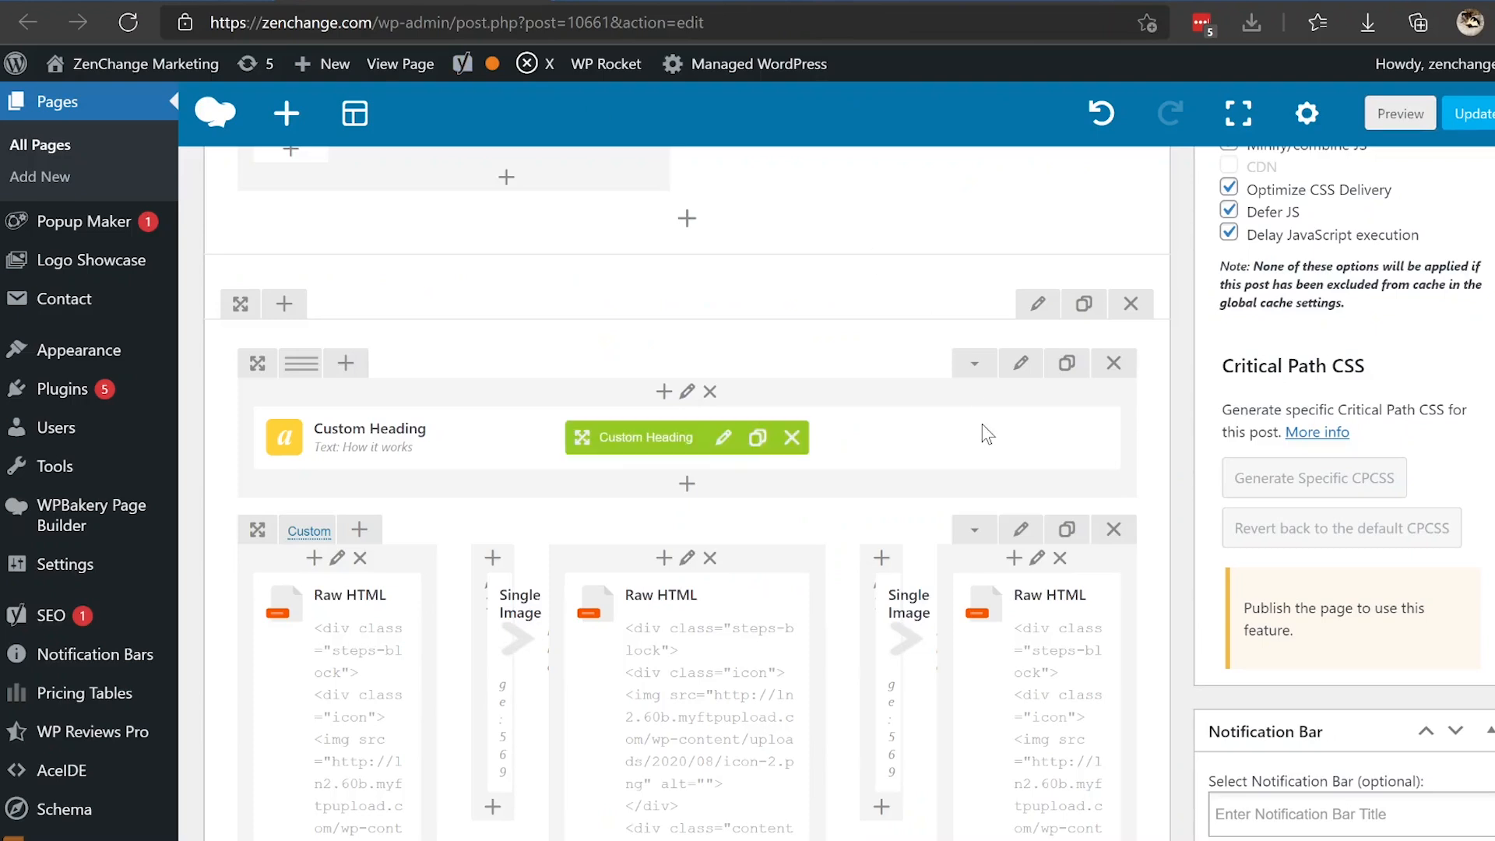
{"action": "scroll", "coordinate": [986, 430], "scroll_direction": "up", "scroll_amount": 3}
{"action": "scroll", "coordinate": [987, 433], "scroll_direction": "up", "scroll_amount": 15}
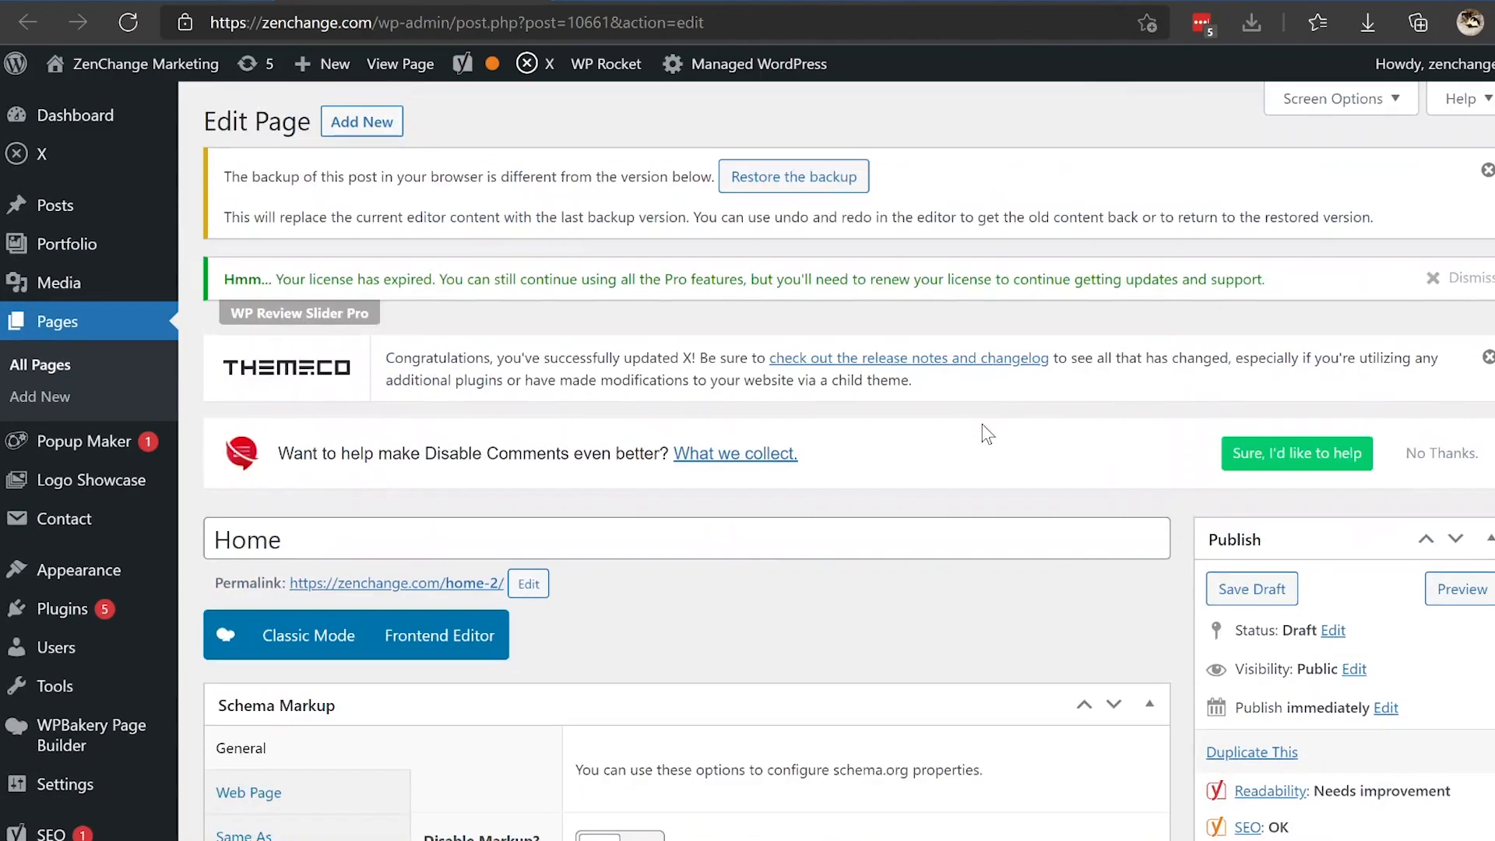
{"action": "scroll", "coordinate": [886, 684], "scroll_direction": "down", "scroll_amount": 7}
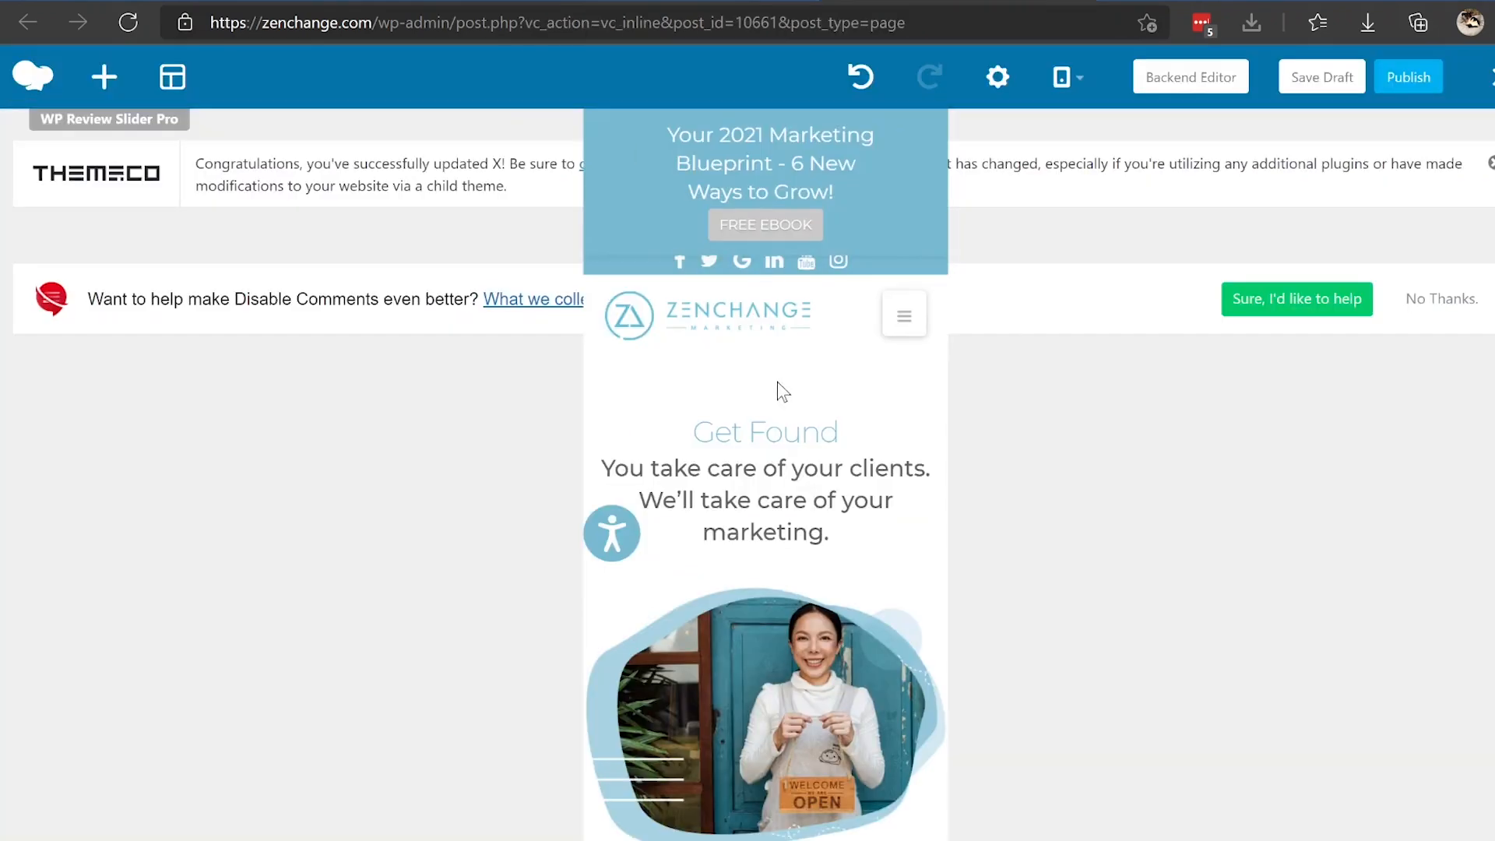
{"action": "scroll", "coordinate": [812, 397], "scroll_direction": "down", "scroll_amount": 6}
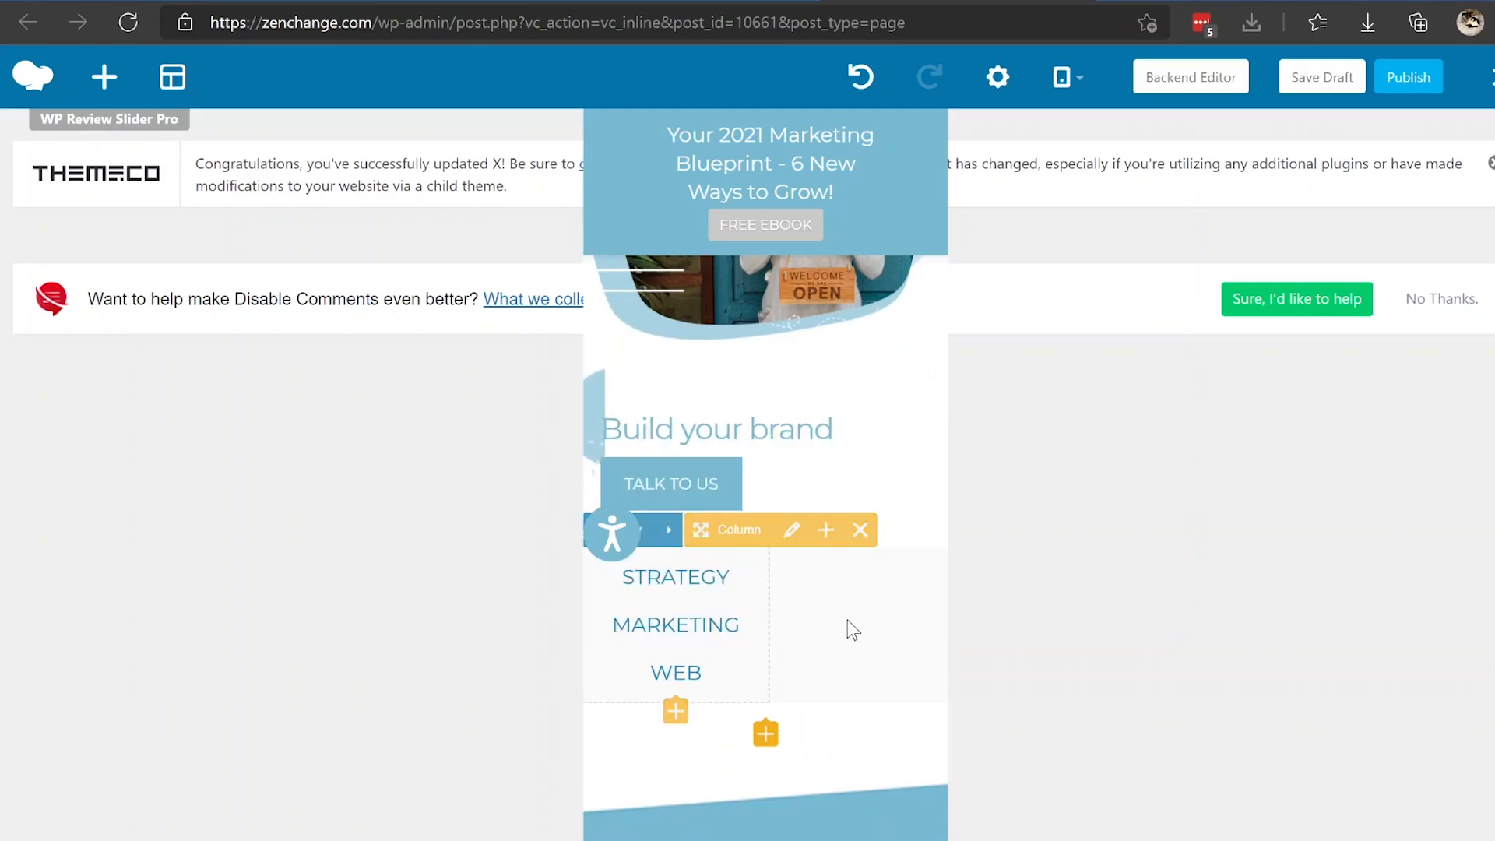
{"action": "scroll", "coordinate": [848, 620], "scroll_direction": "down", "scroll_amount": 2}
- Show the page in the portrait tablet layout and check how the headings fit in the blue three-column section
{"action": "left_click", "coordinate": [1064, 88]}
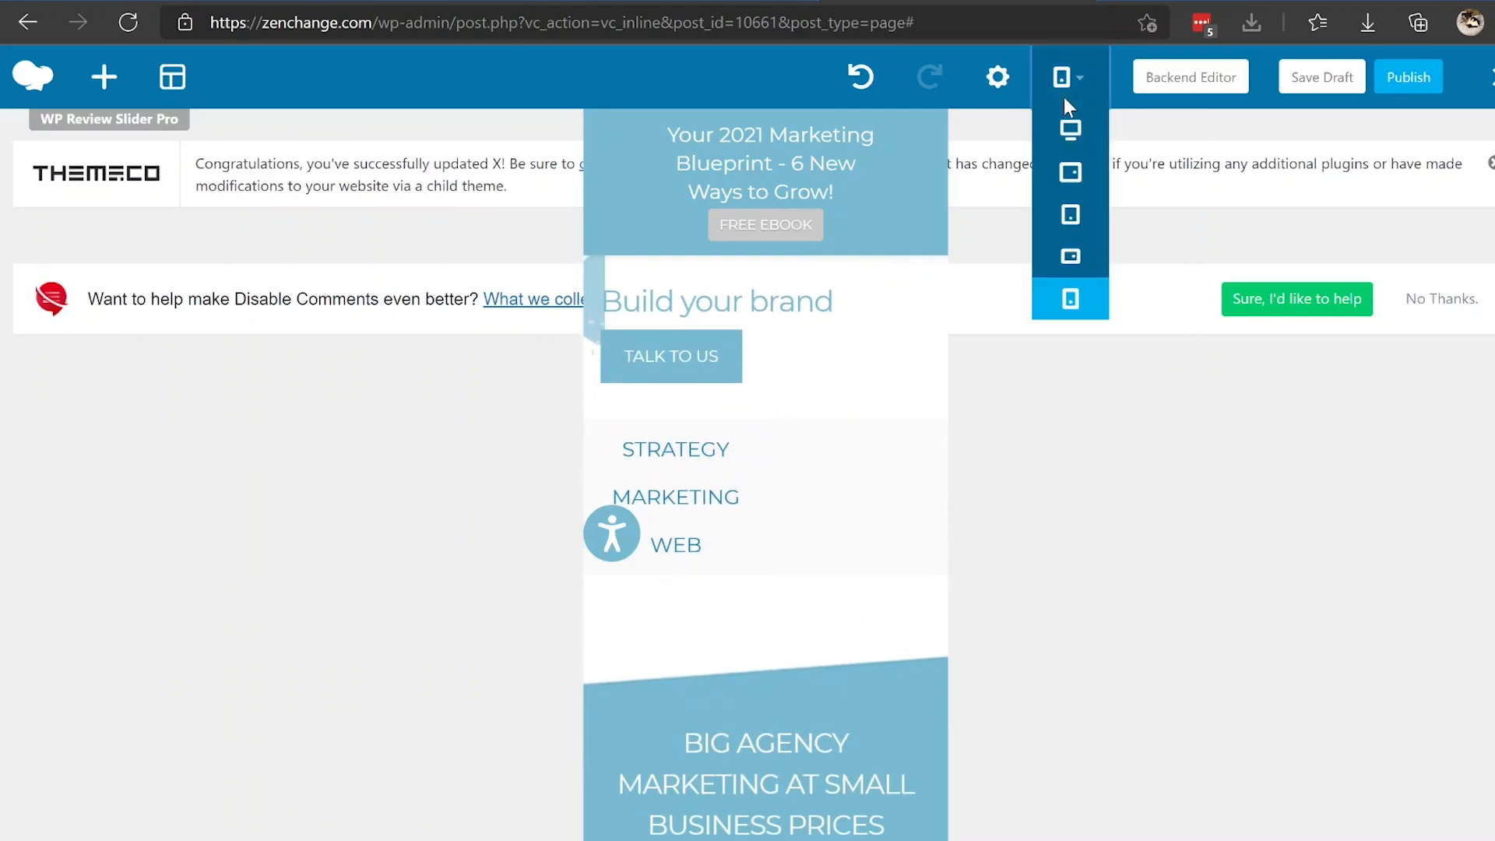
{"action": "left_click", "coordinate": [1071, 212]}
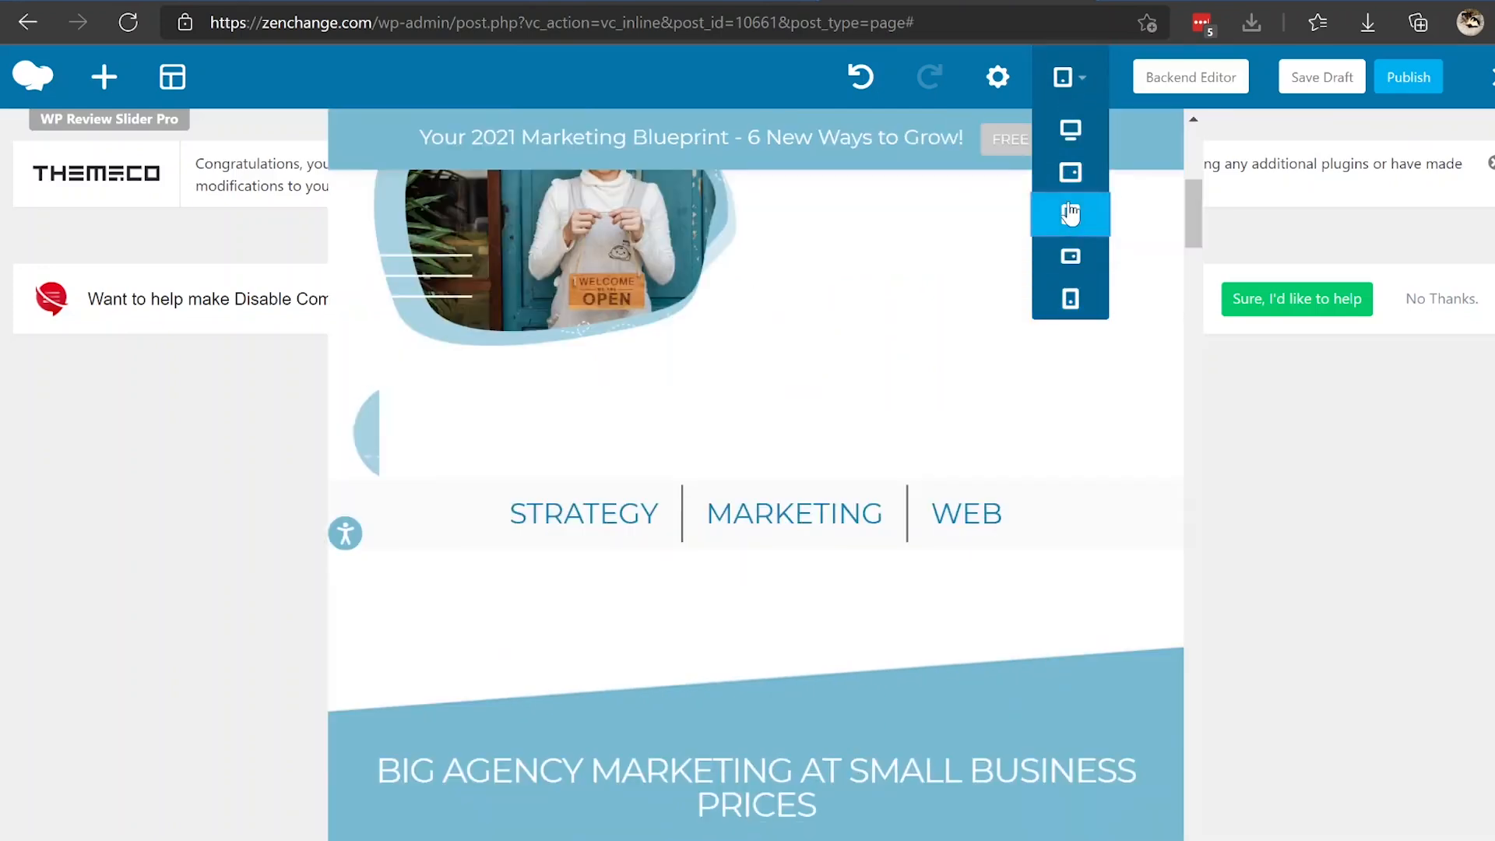
{"action": "scroll", "coordinate": [1075, 507], "scroll_direction": "up", "scroll_amount": 8}
{"action": "scroll", "coordinate": [1078, 510], "scroll_direction": "down", "scroll_amount": 12}
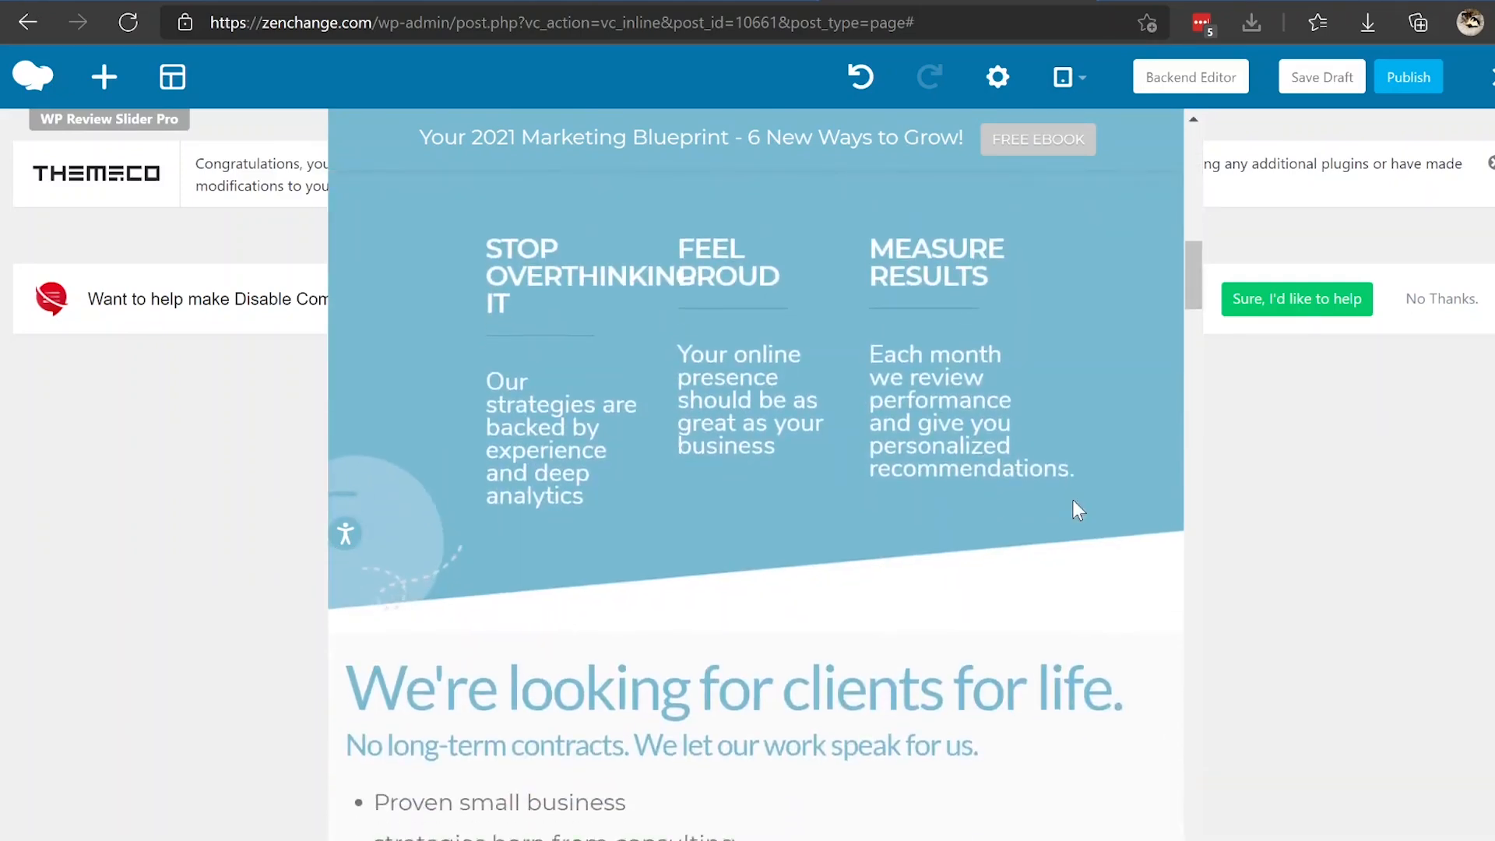
{"action": "scroll", "coordinate": [1074, 507], "scroll_direction": "down", "scroll_amount": 3}
{"action": "scroll", "coordinate": [1075, 507], "scroll_direction": "up", "scroll_amount": 5}
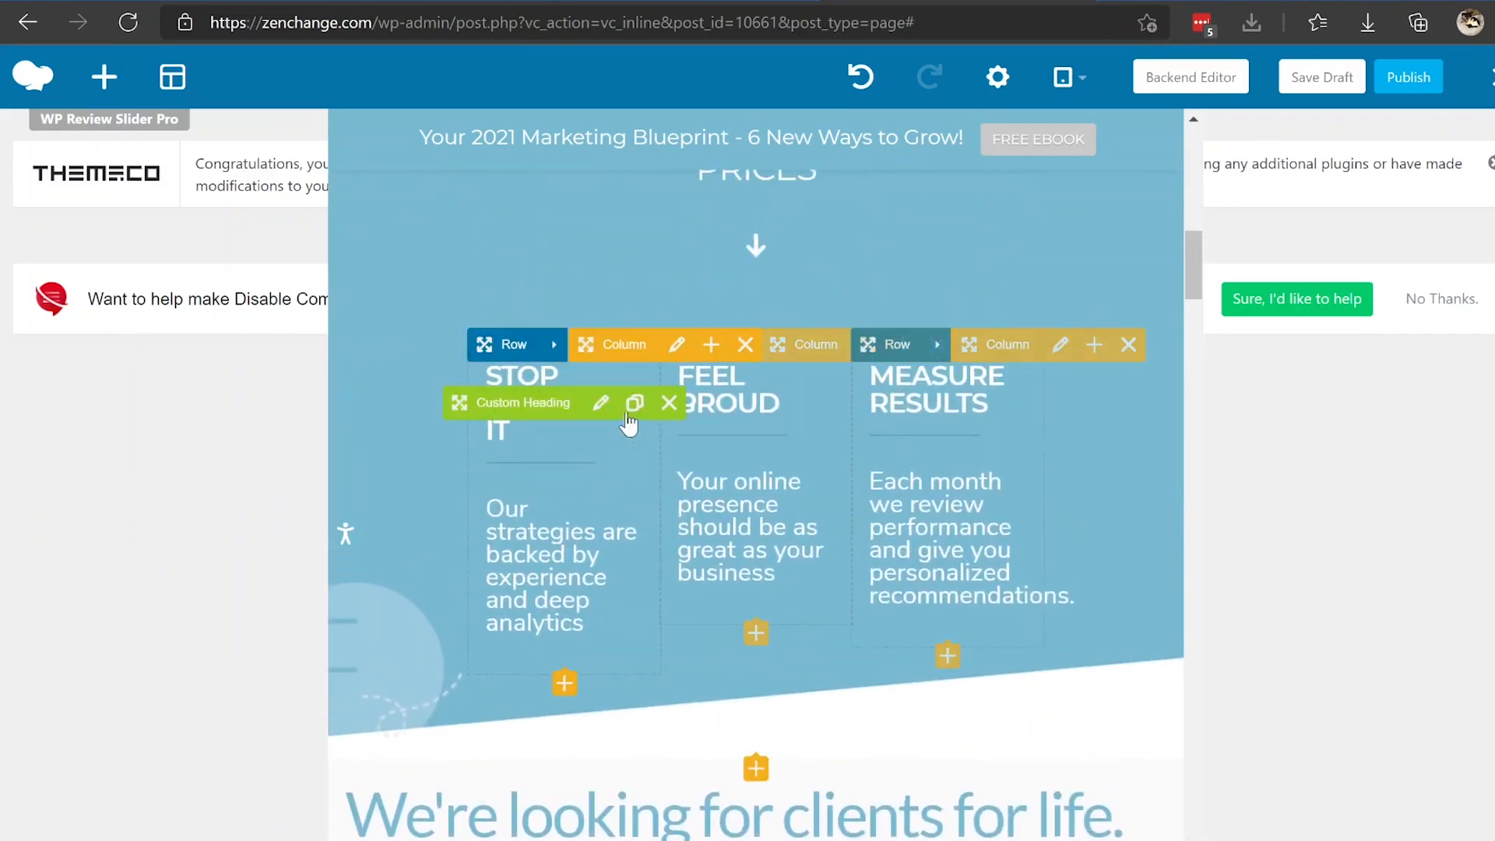
- Change the first column's custom heading text to STOP GUESSING and save the element
{"action": "left_click", "coordinate": [599, 404]}
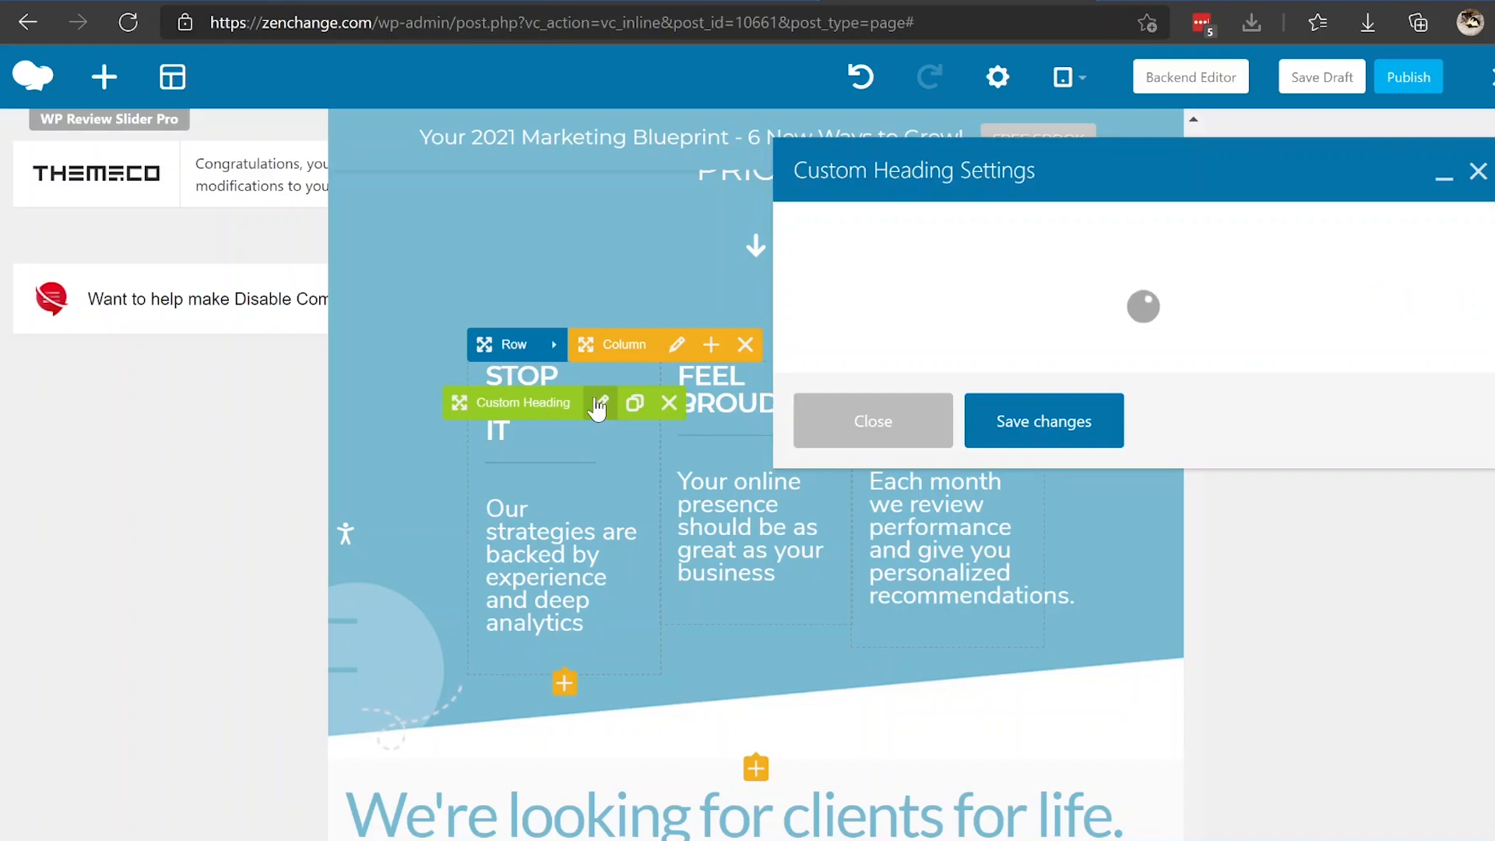
{"action": "left_click", "coordinate": [972, 459]}
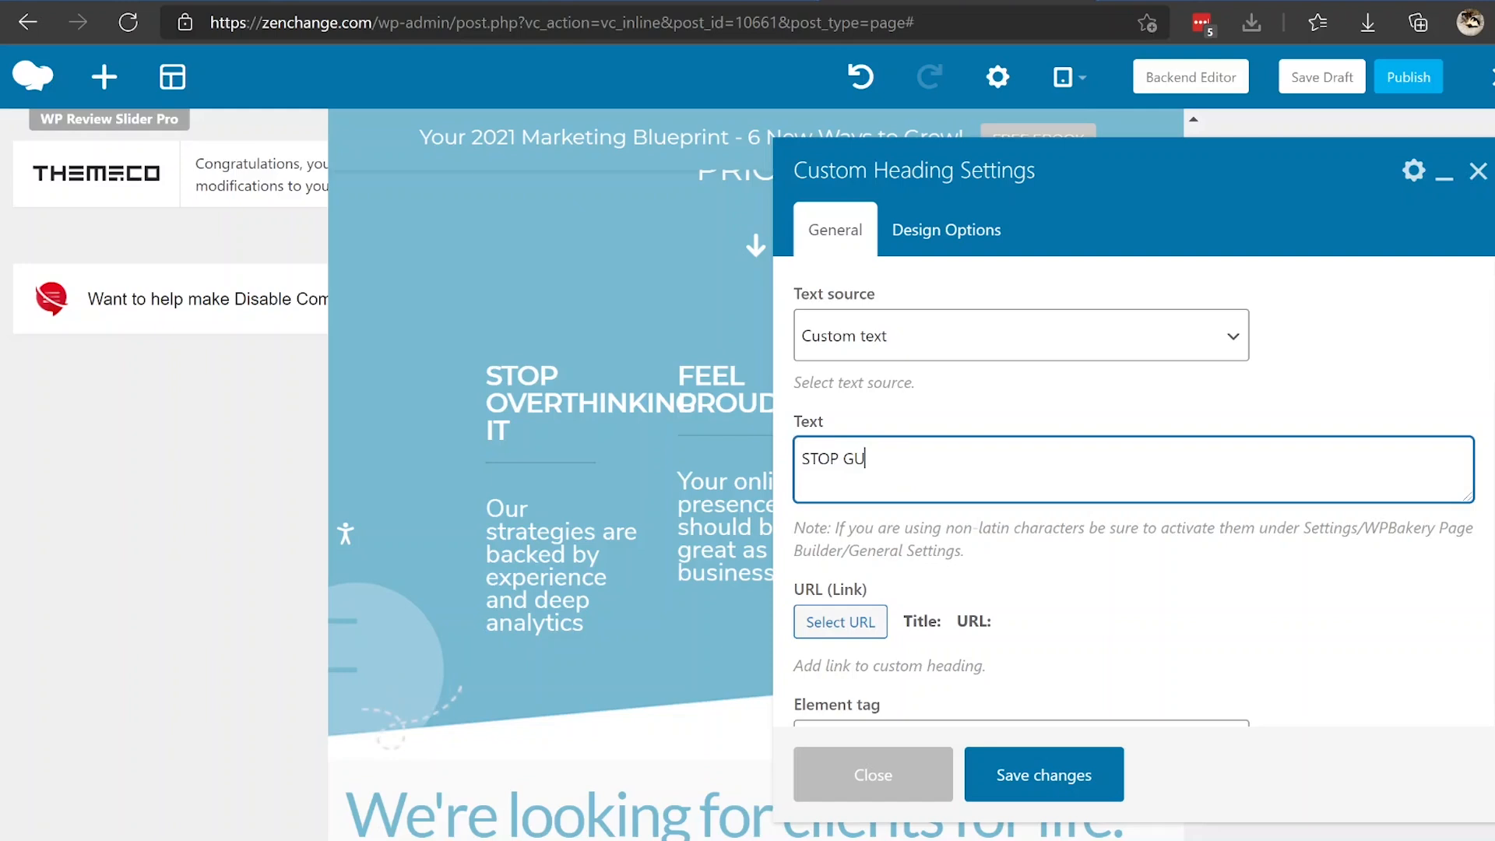
{"action": "type", "text": "GUESSING"}
{"action": "left_click", "coordinate": [990, 788]}
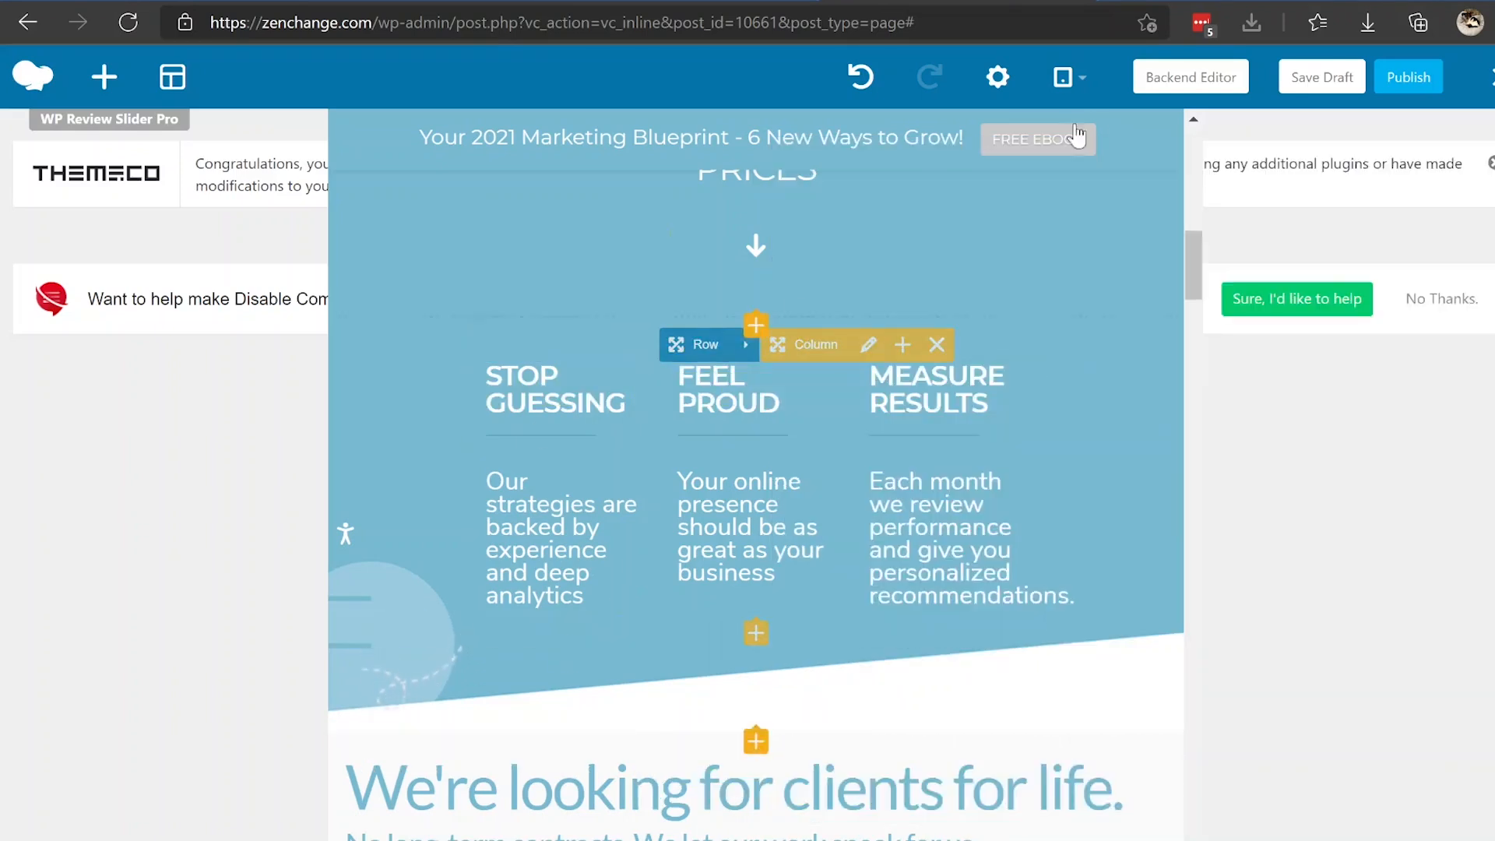
- Check the edited heading in the portrait phone layout, then return to the desktop layout
{"action": "left_click", "coordinate": [1080, 75]}
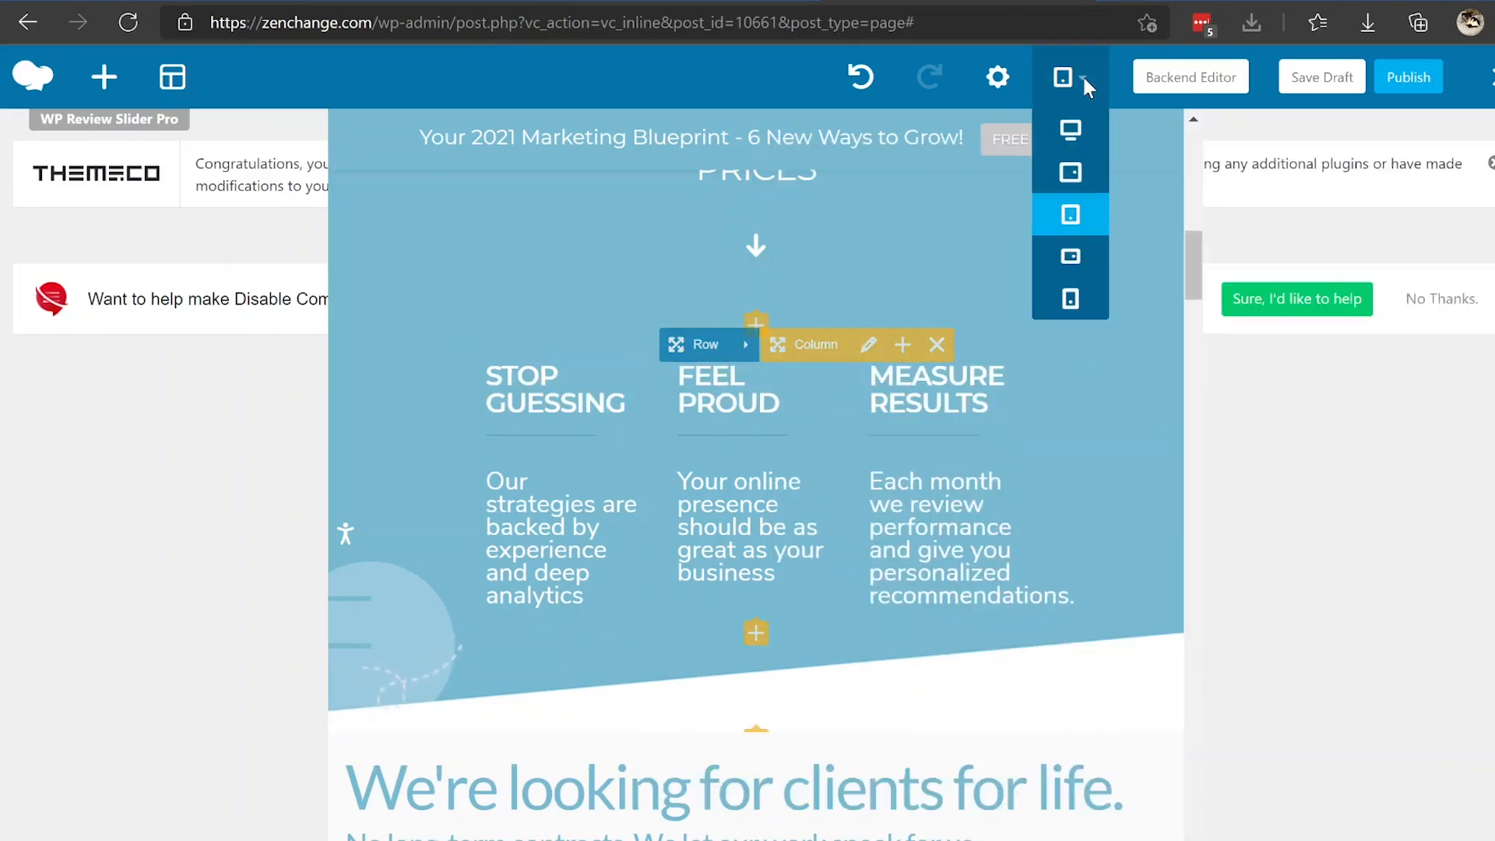
{"action": "left_click", "coordinate": [1072, 300]}
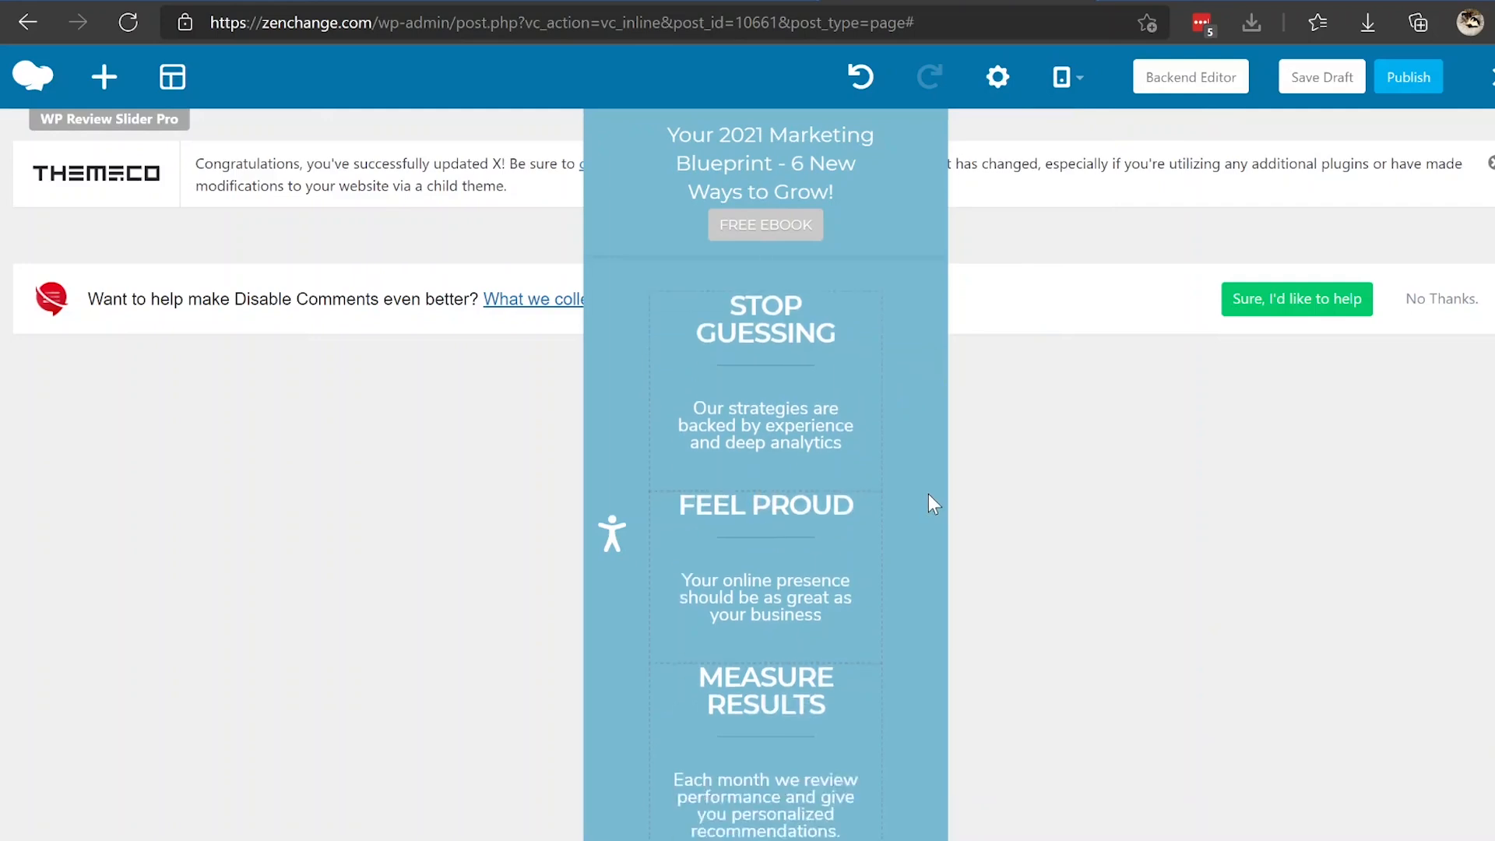
{"action": "left_click", "coordinate": [1067, 76]}
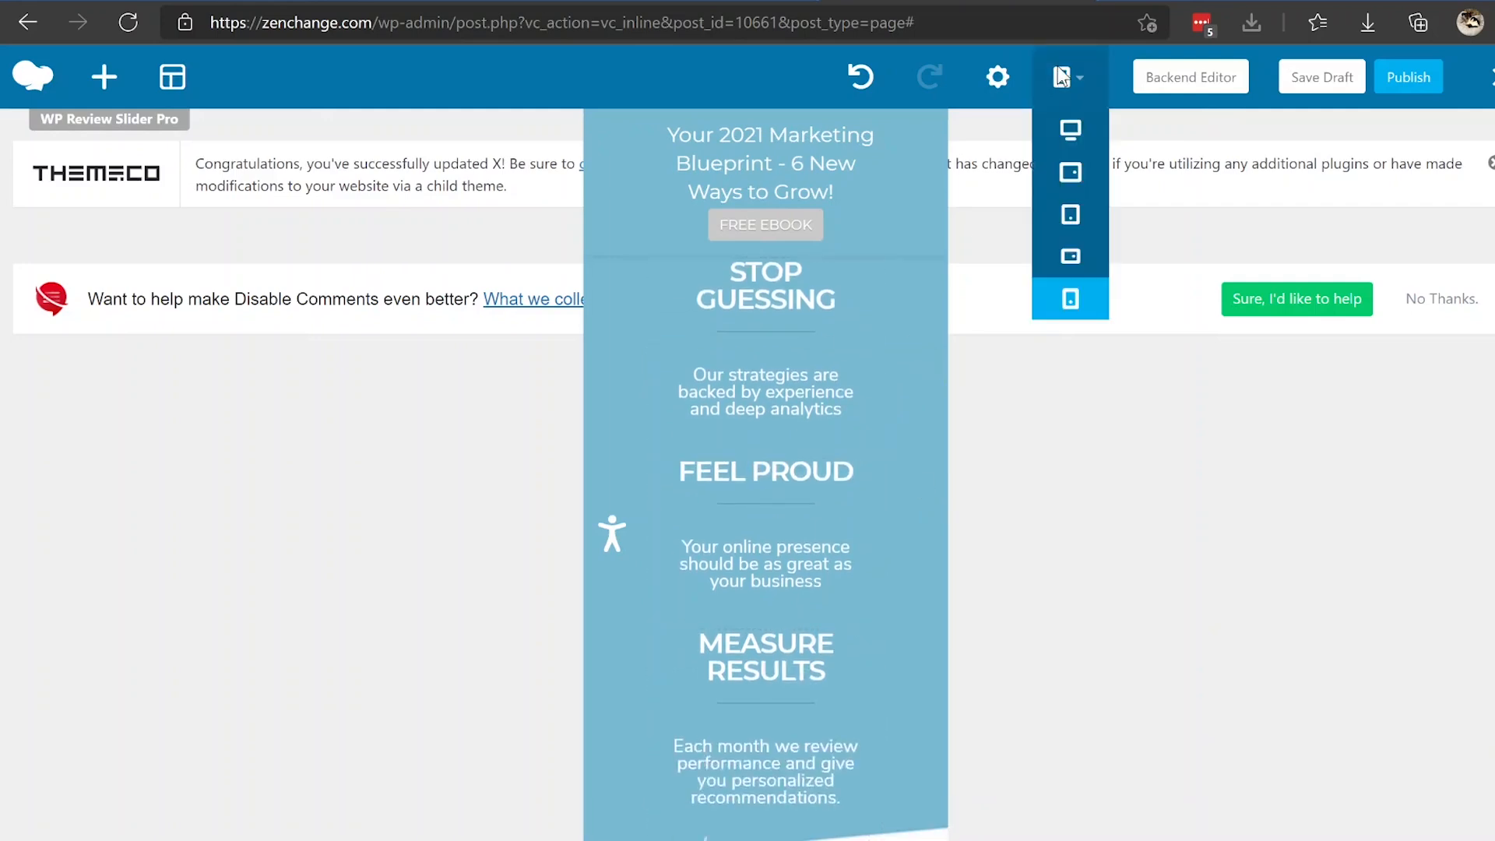
{"action": "left_click", "coordinate": [1061, 134]}
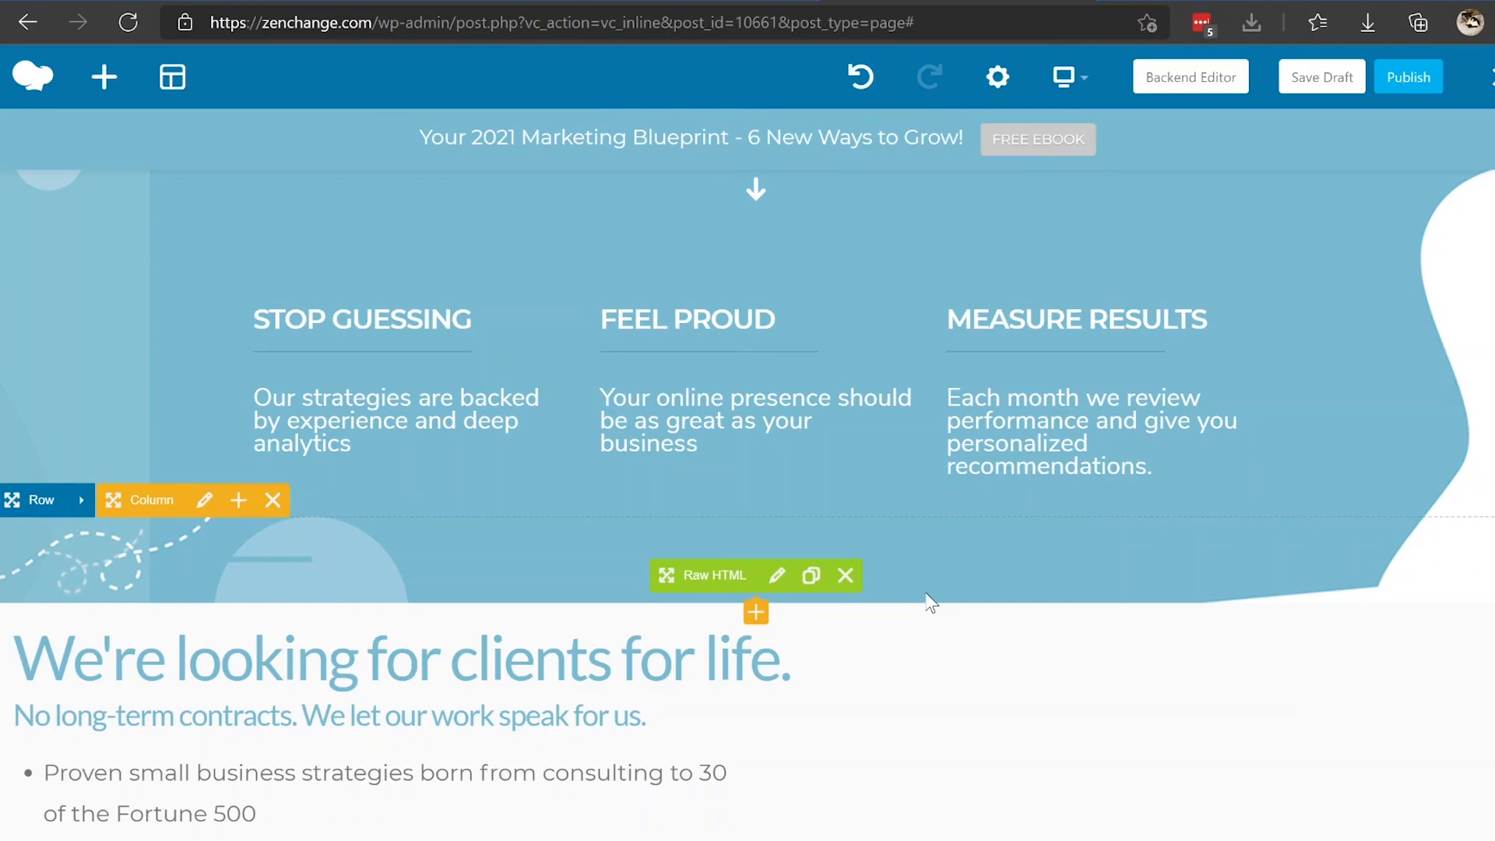
{"action": "scroll", "coordinate": [927, 598], "scroll_direction": "up", "scroll_amount": 5}
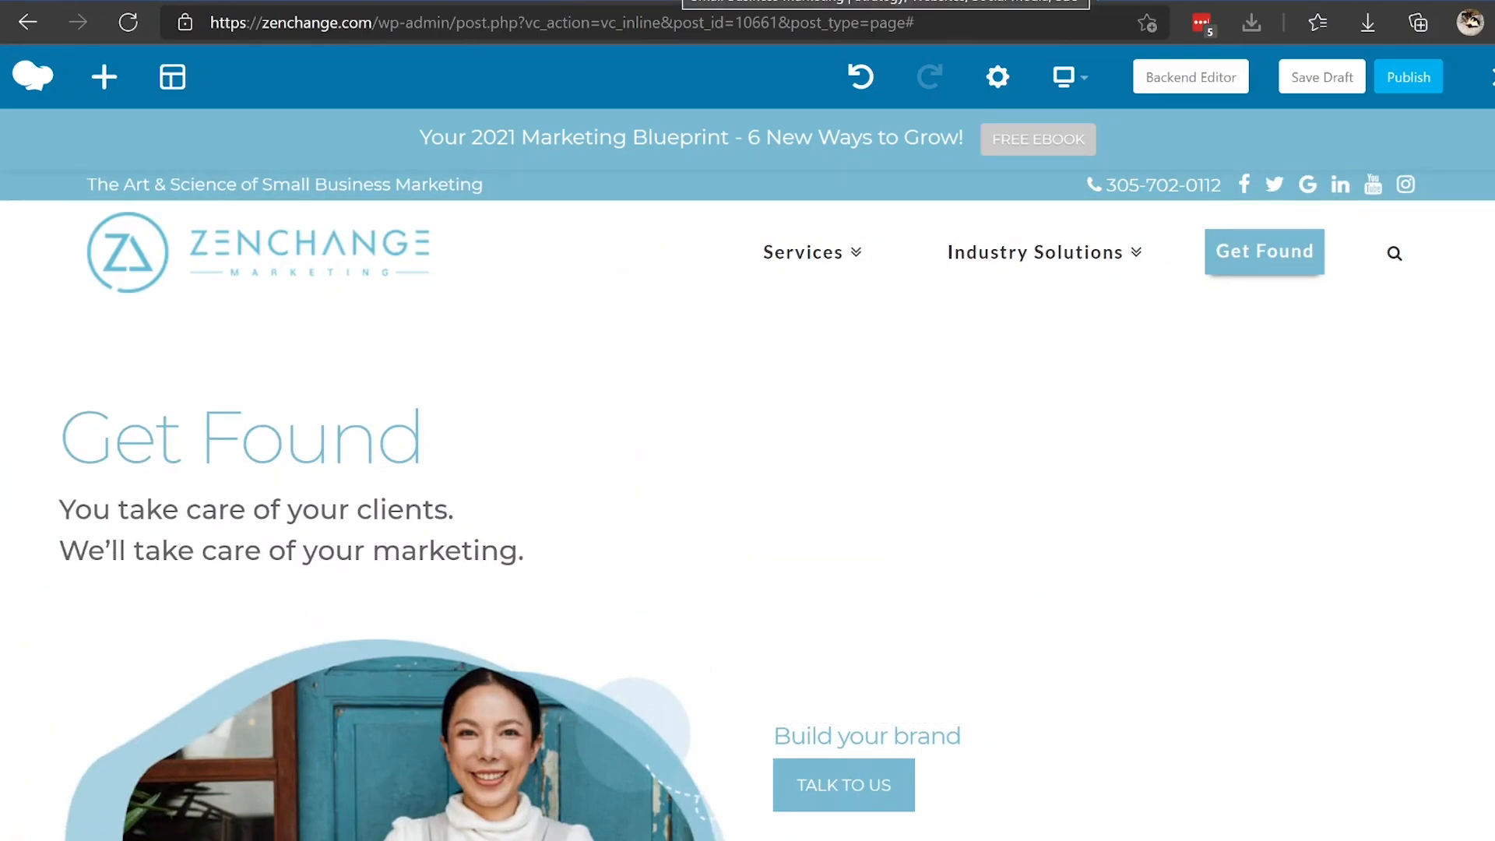
- Show the page in the portrait phone layout and review its sections from the hero down to the testimonial and team photo
{"action": "mouse_move", "coordinate": [1055, 86]}
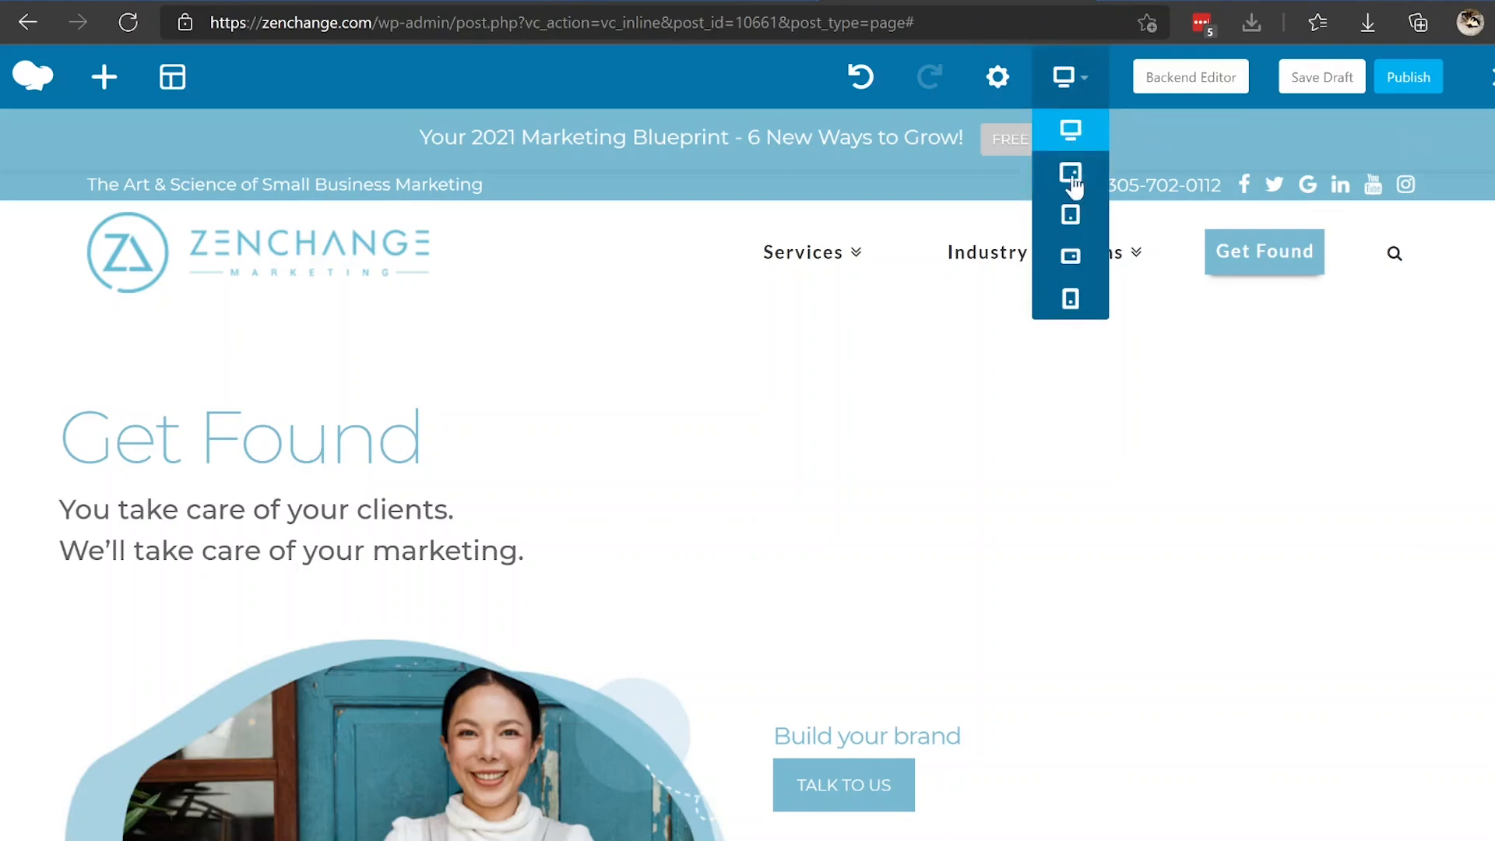
{"action": "left_click", "coordinate": [1083, 302]}
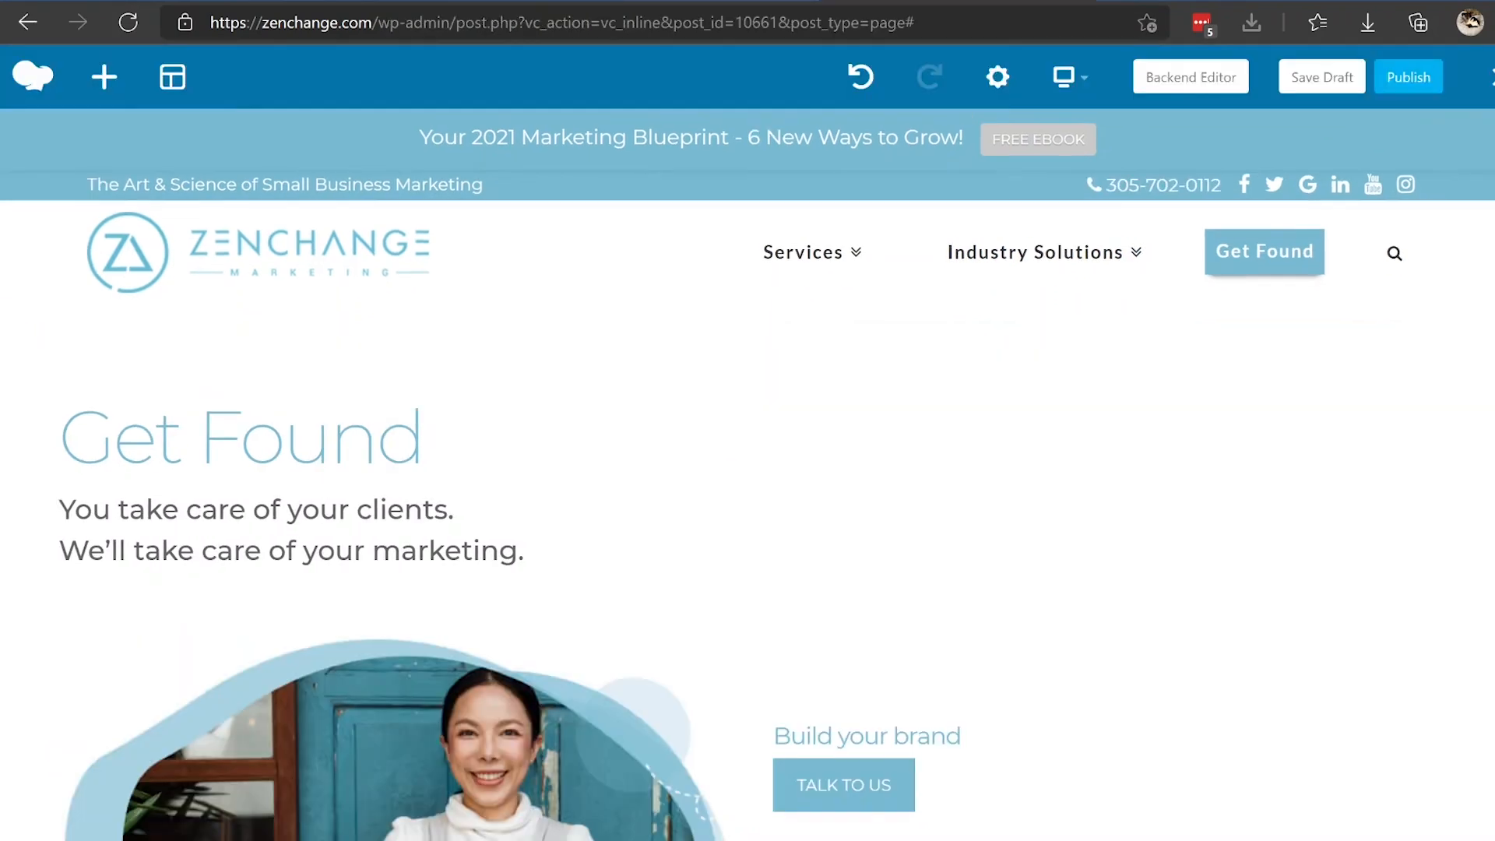
{"action": "mouse_move", "coordinate": [1072, 77]}
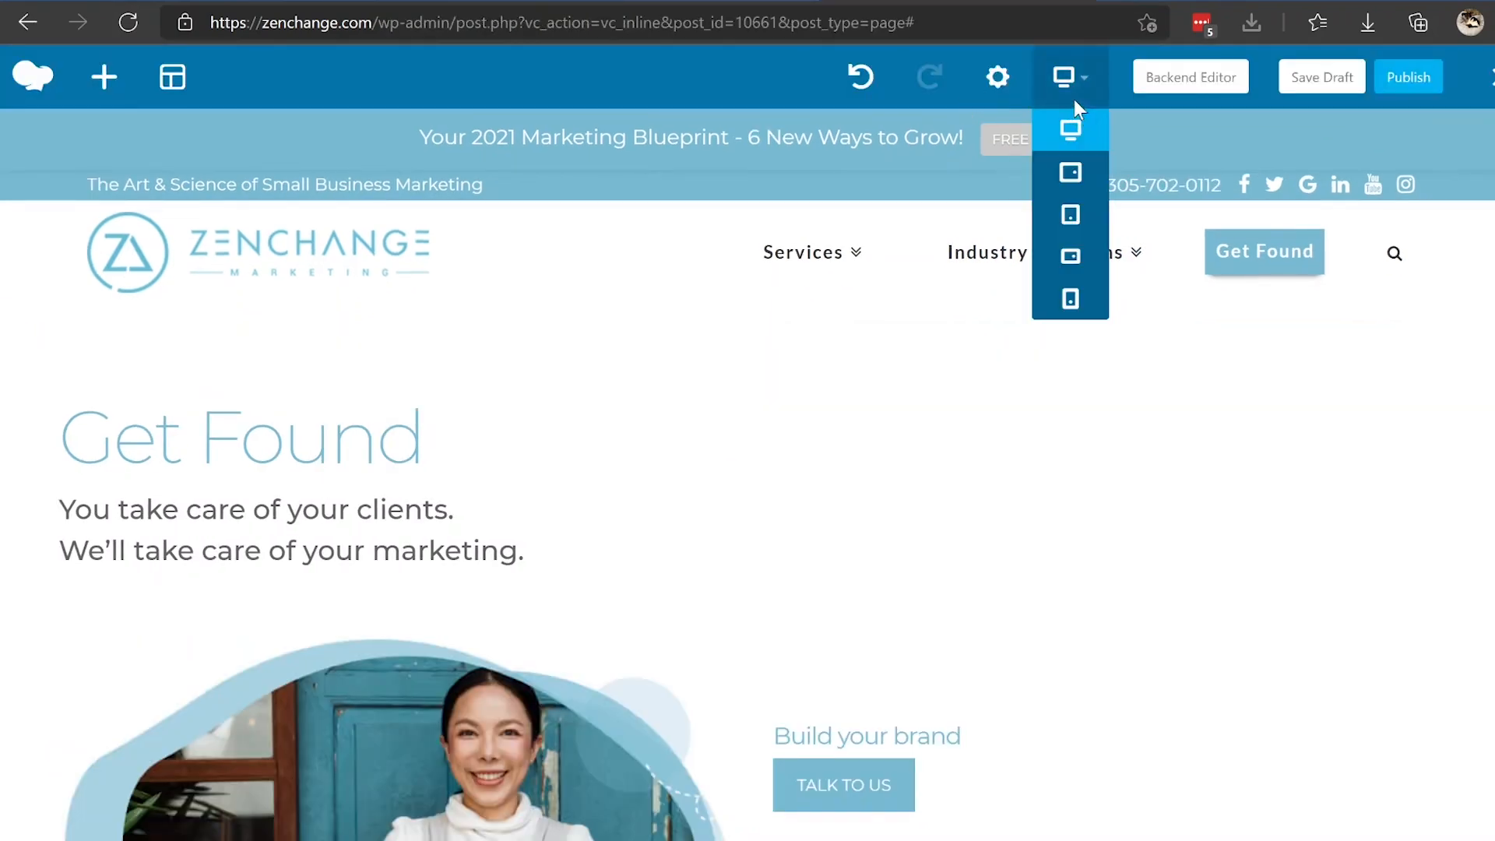
{"action": "left_click", "coordinate": [1058, 304]}
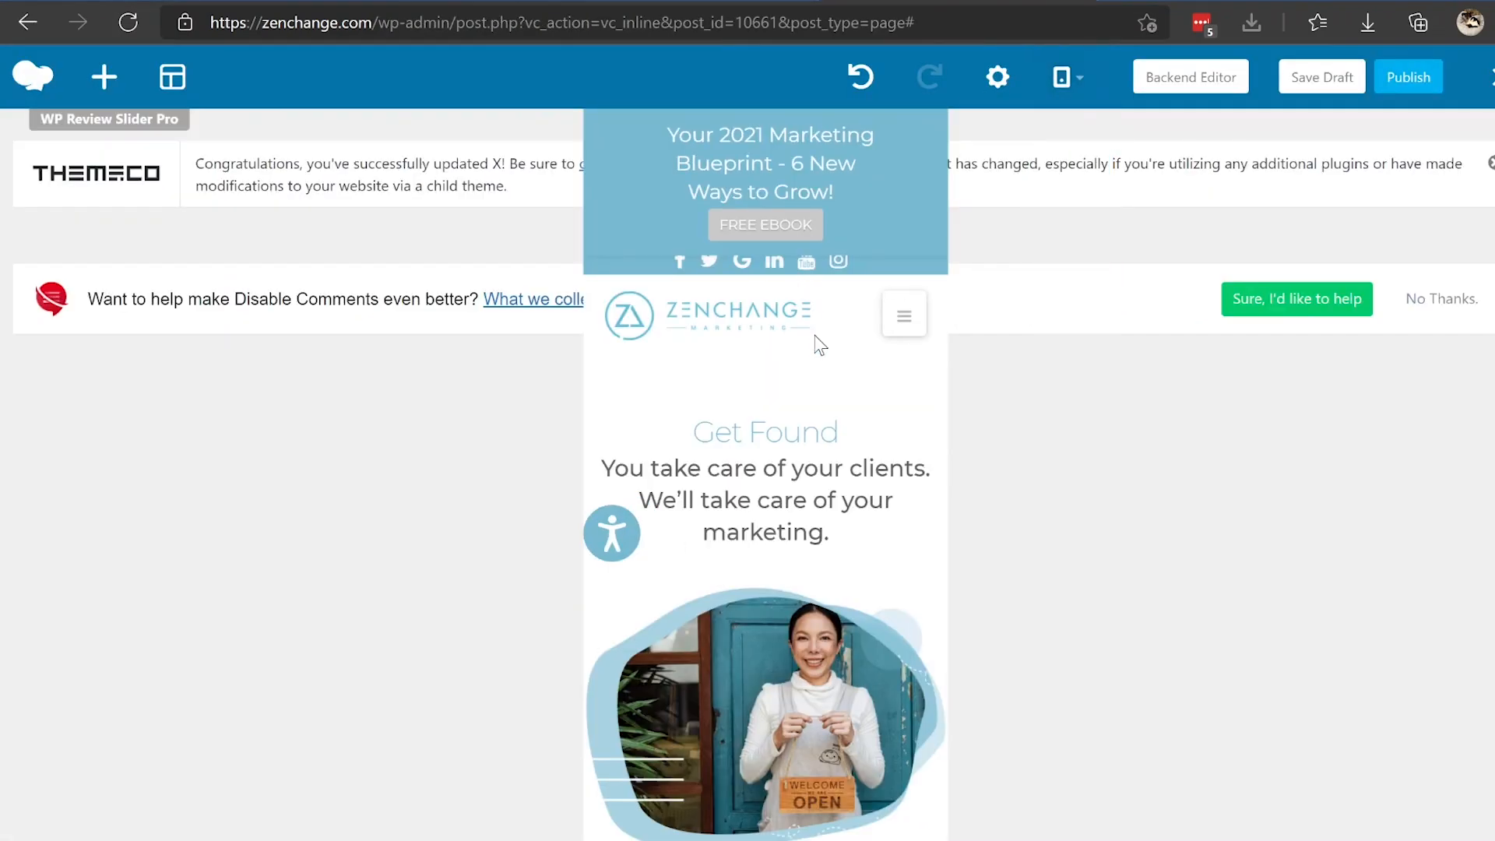
{"action": "scroll", "coordinate": [815, 337], "scroll_direction": "down", "scroll_amount": 4}
{"action": "scroll", "coordinate": [815, 334], "scroll_direction": "down", "scroll_amount": 10}
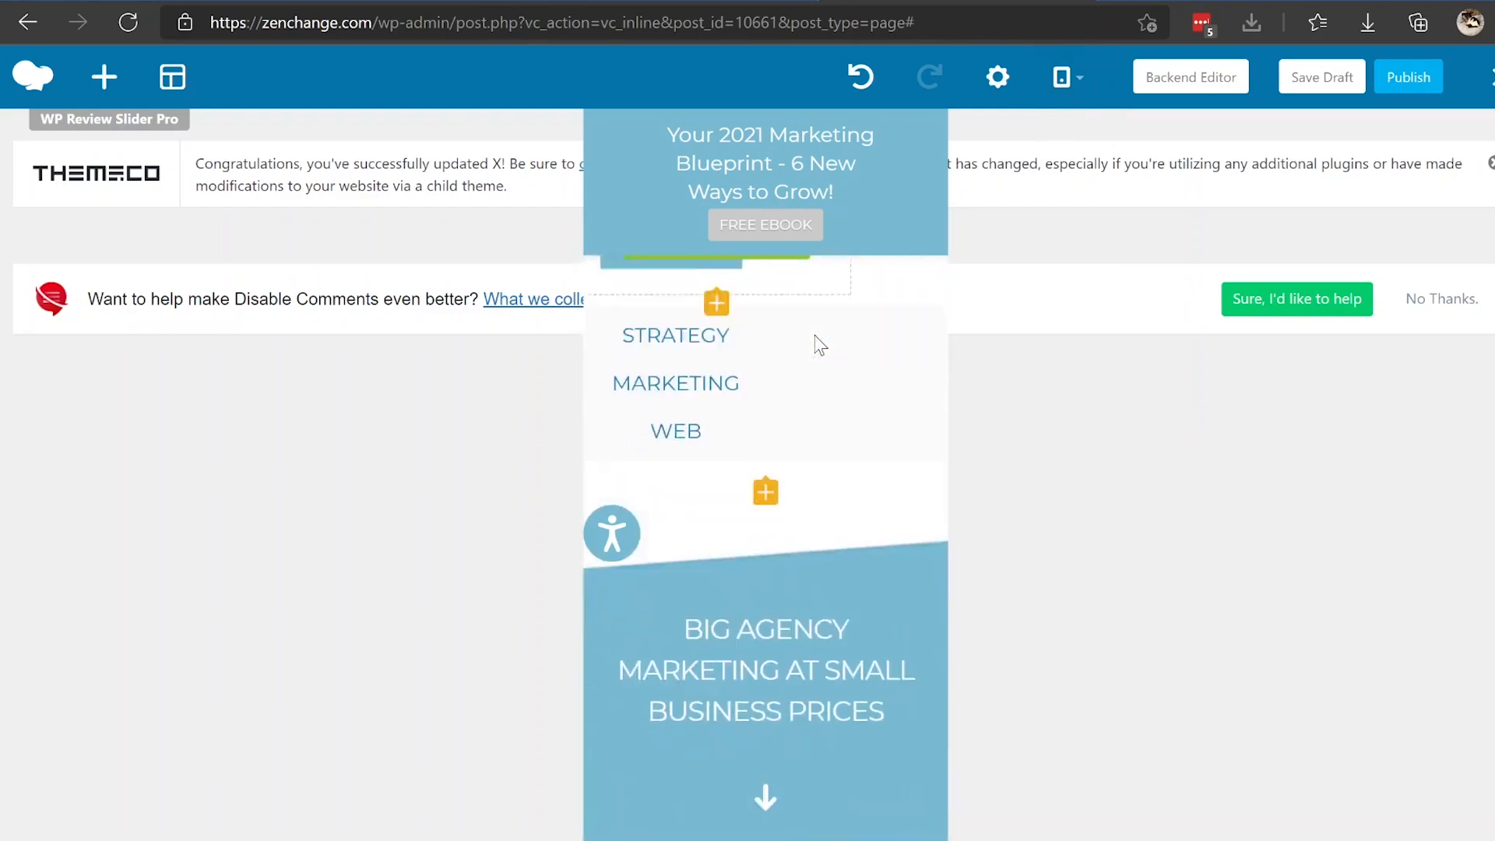
{"action": "scroll", "coordinate": [815, 335], "scroll_direction": "down", "scroll_amount": 10}
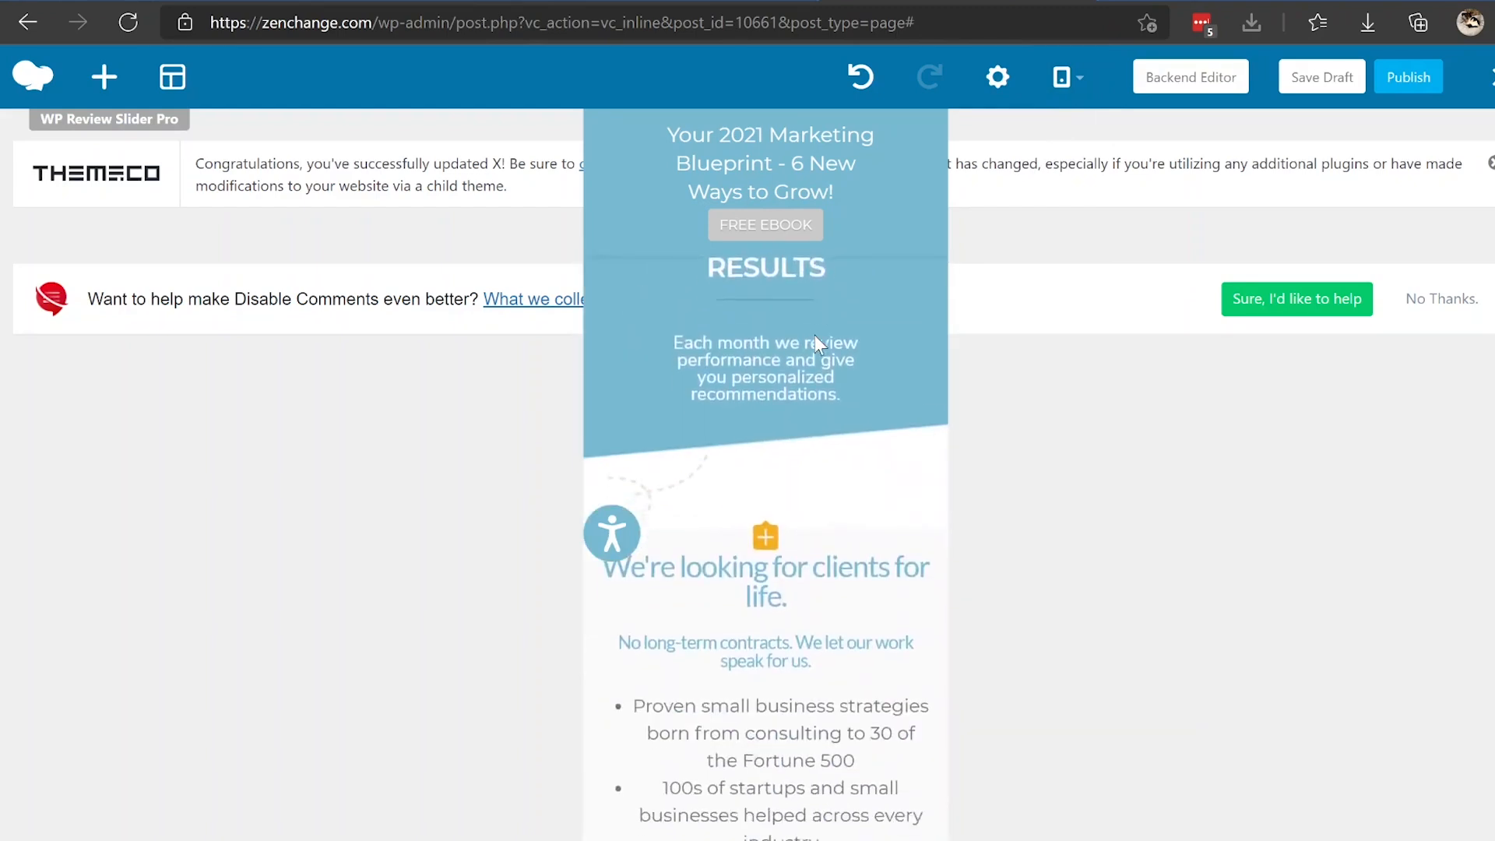
{"action": "scroll", "coordinate": [818, 343], "scroll_direction": "down", "scroll_amount": 10}
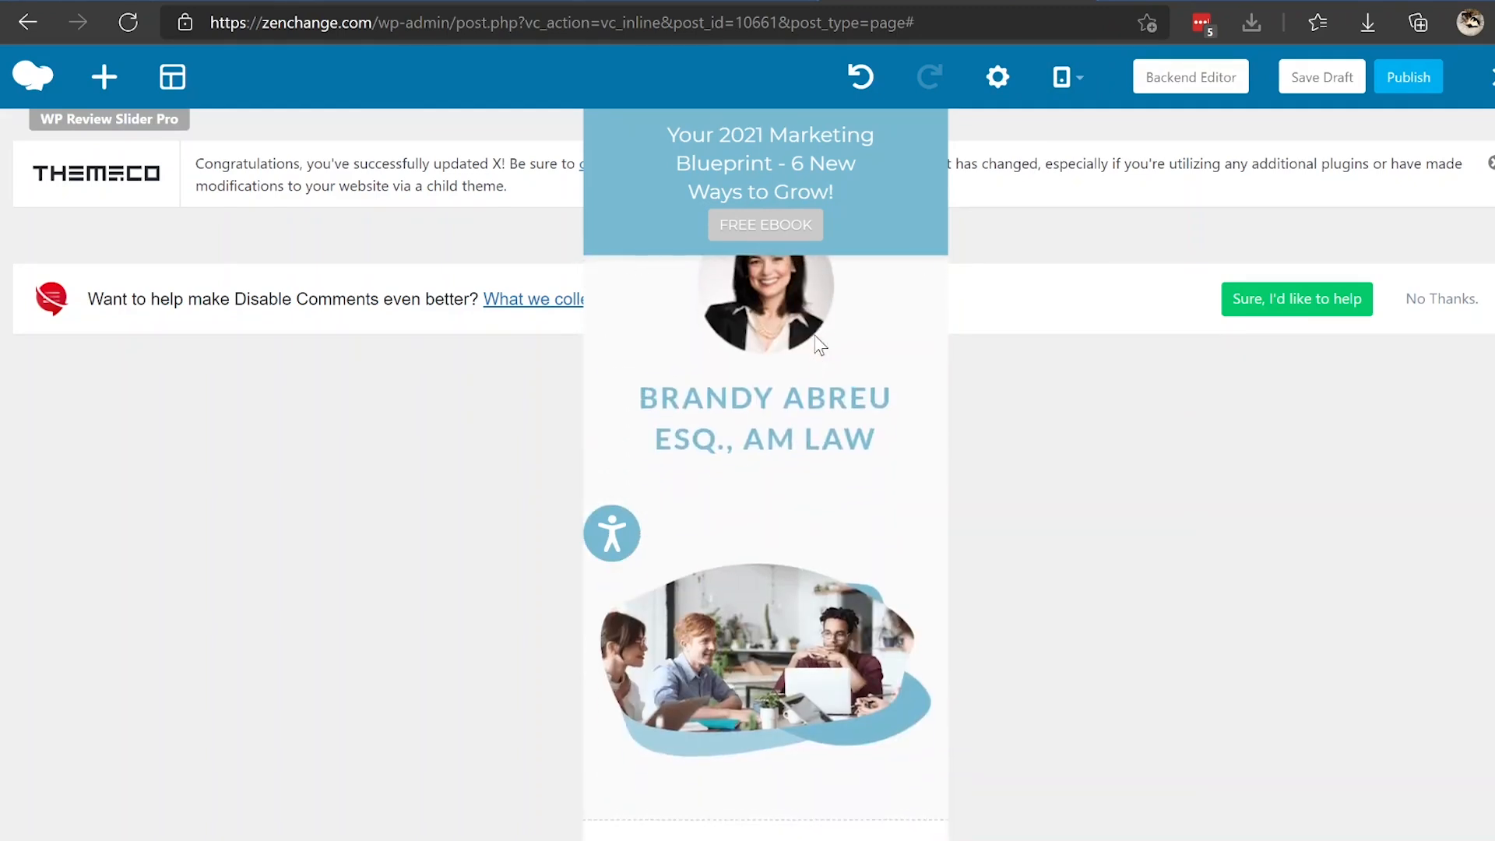
- Review how the numbered step graphics below the team photo stack in the portrait phone layout
{"action": "scroll", "coordinate": [818, 343], "scroll_direction": "down", "scroll_amount": 10}
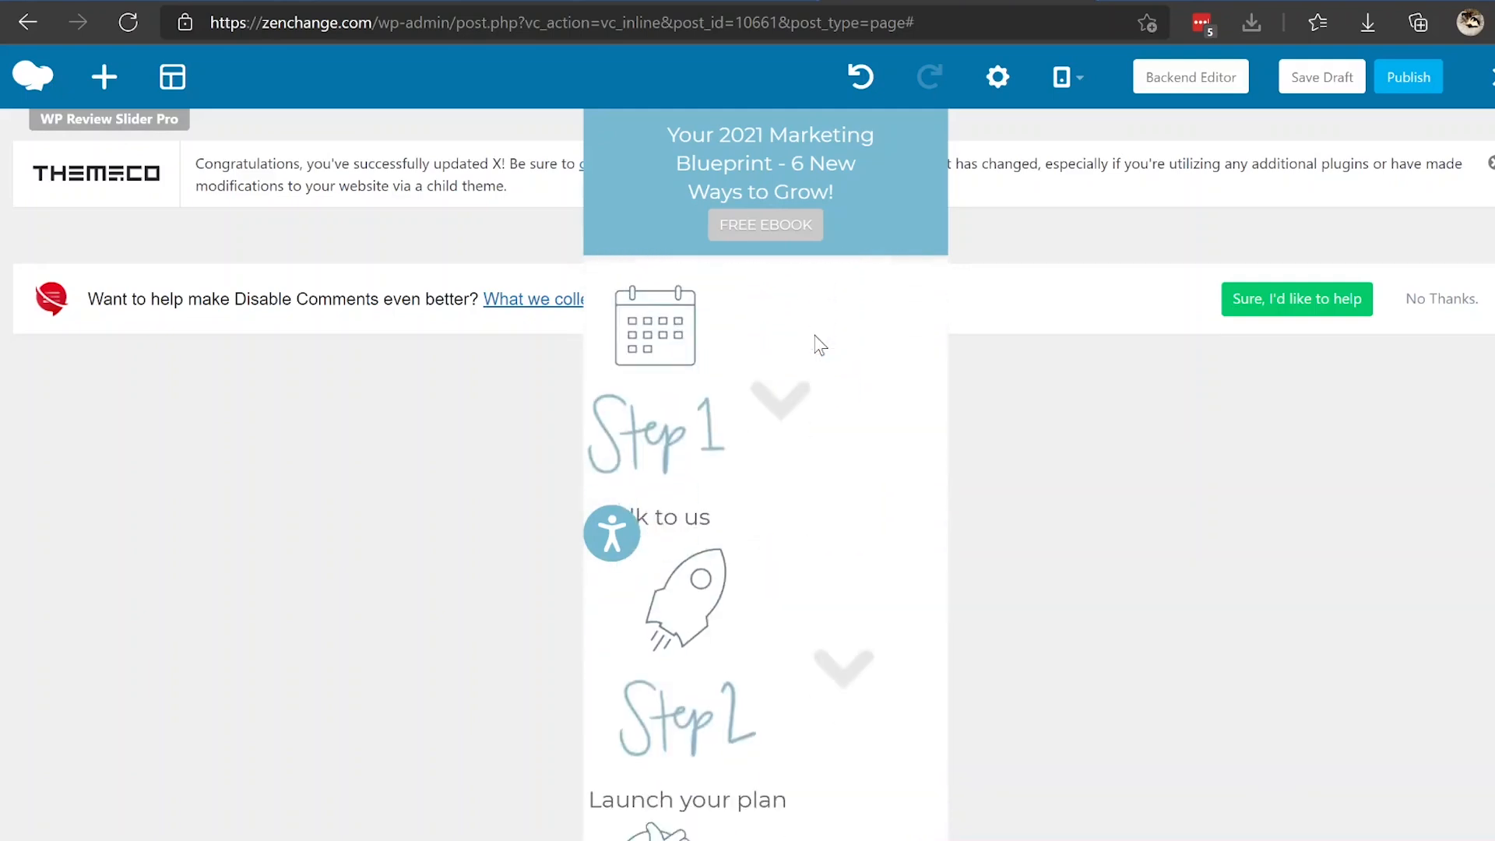
{"action": "scroll", "coordinate": [817, 343], "scroll_direction": "up", "scroll_amount": 3}
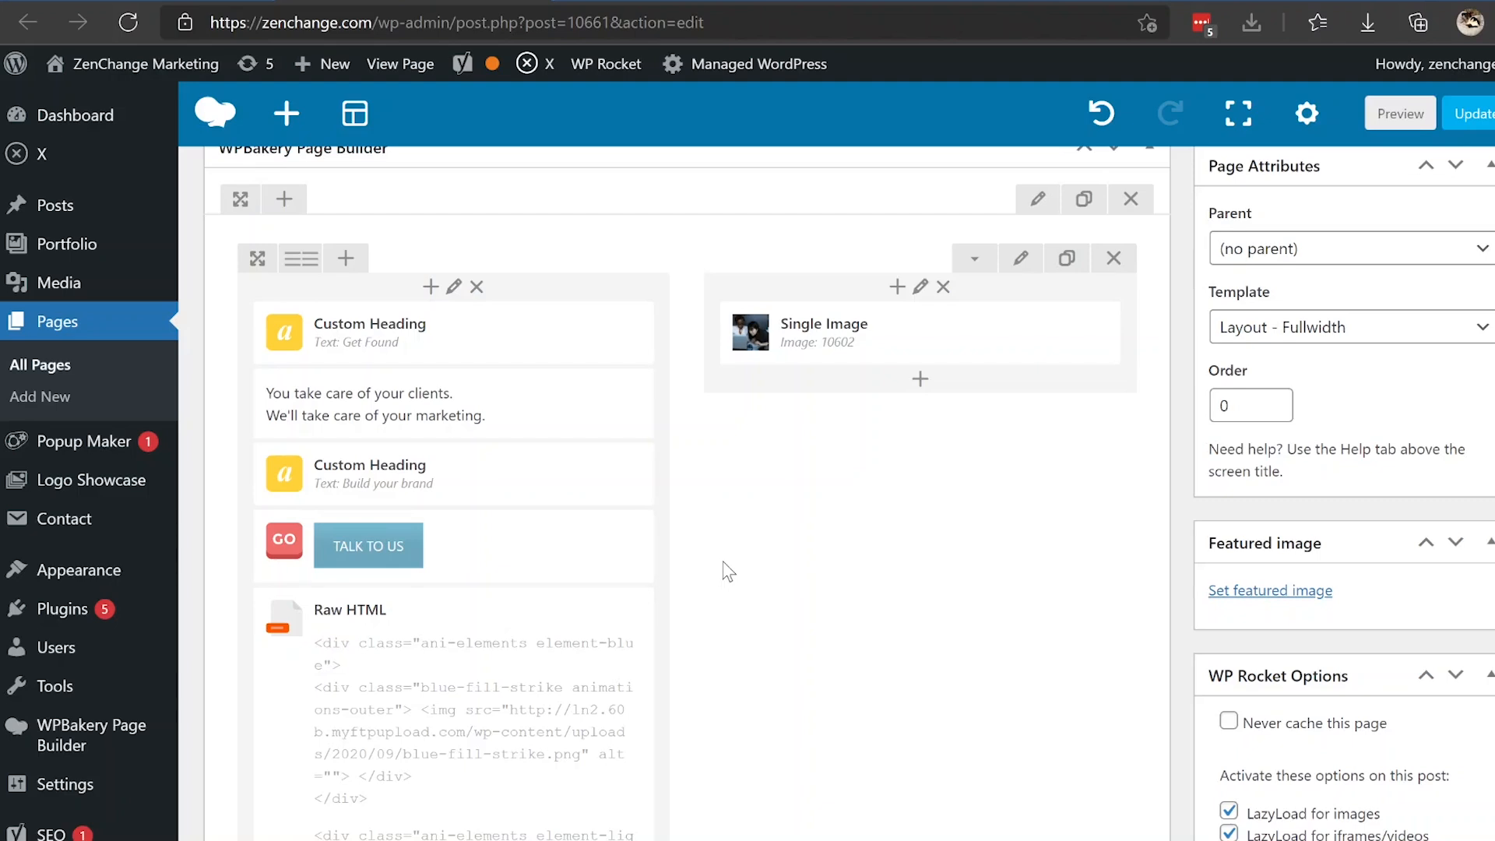
- In the backend editor, view the settings of the column holding the single image, close them, and go to the page's publishing options
{"action": "left_click", "coordinate": [920, 287]}
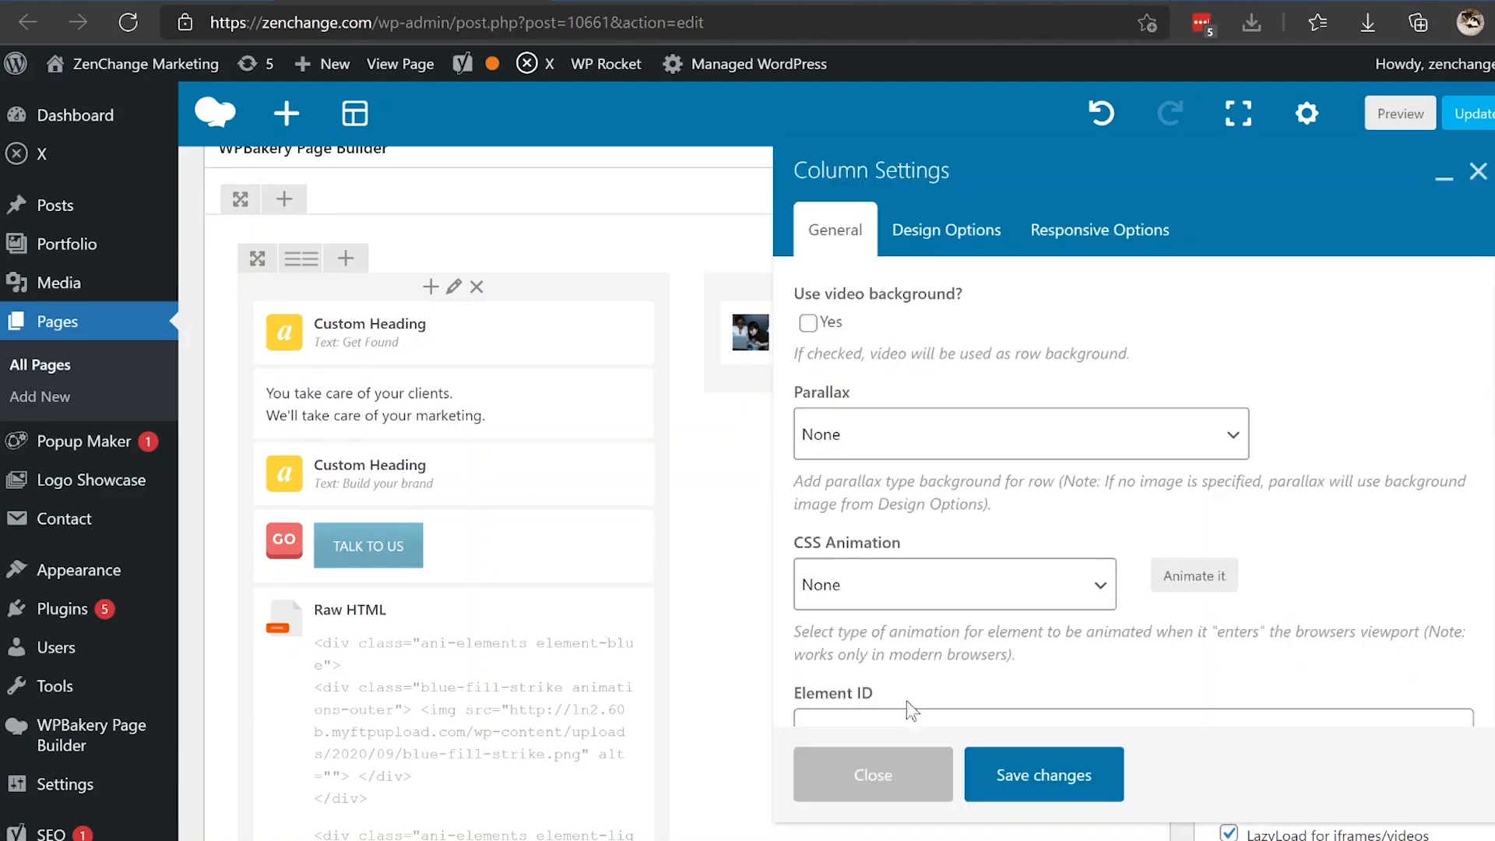
{"action": "left_click", "coordinate": [849, 775]}
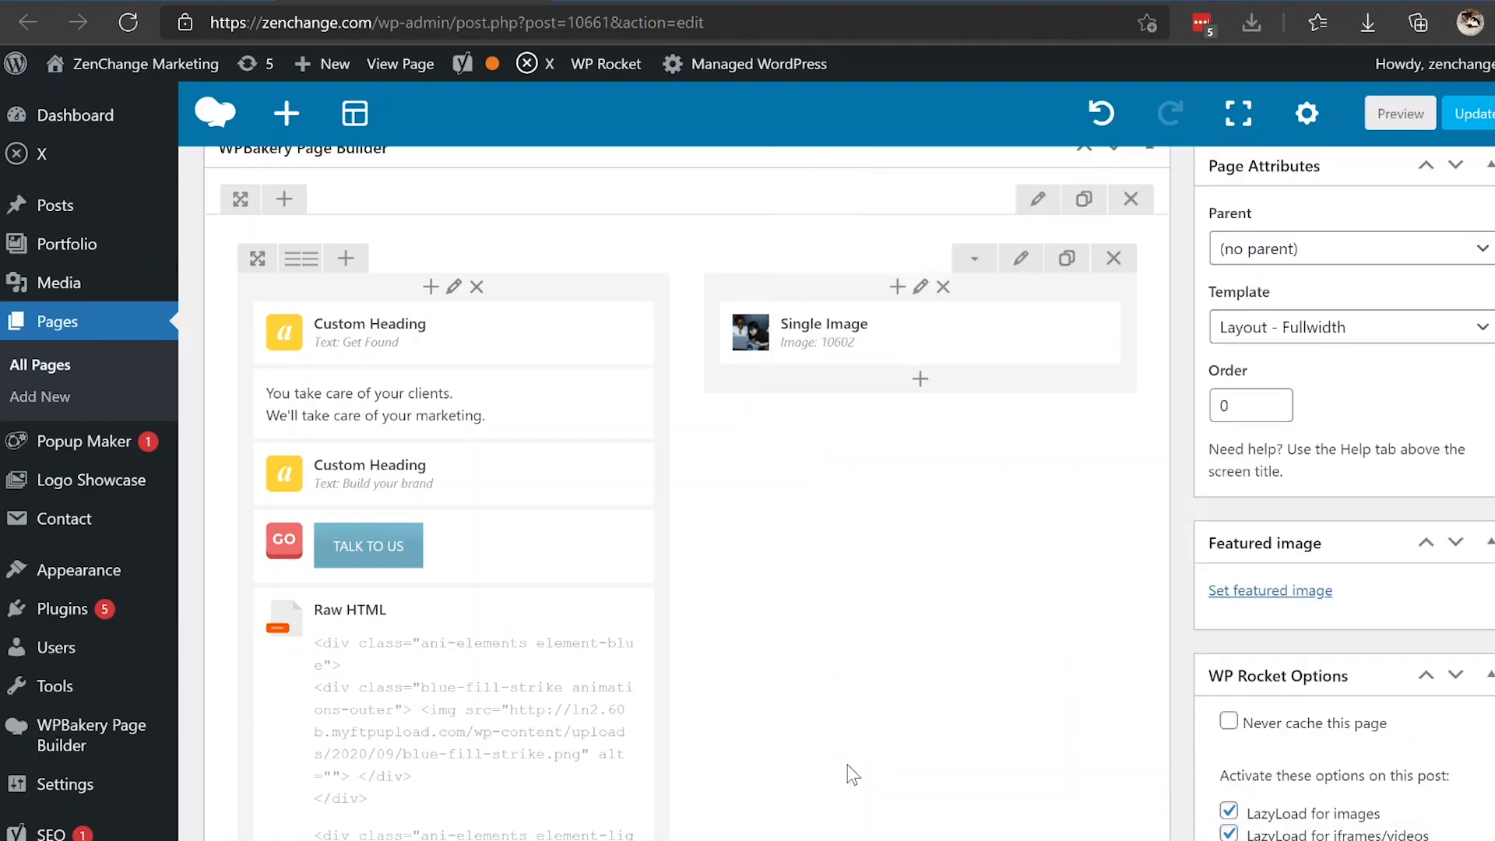
{"action": "scroll", "coordinate": [849, 775], "scroll_direction": "up", "scroll_amount": 10}
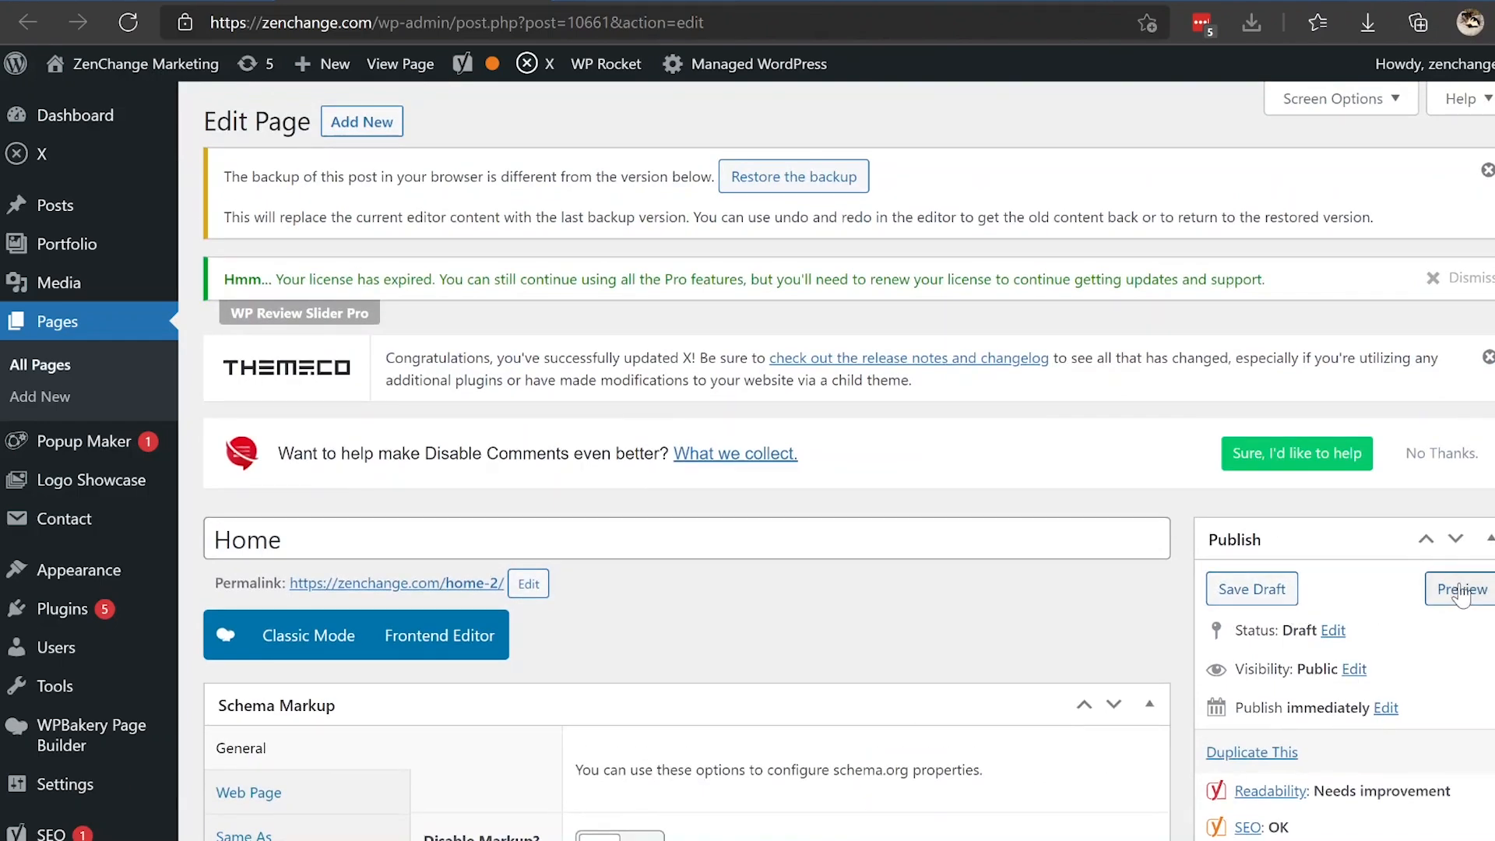
- Browse the available parent pages in the page attributes and close the list without choosing one
{"action": "scroll", "coordinate": [1456, 592], "scroll_direction": "down", "scroll_amount": 2}
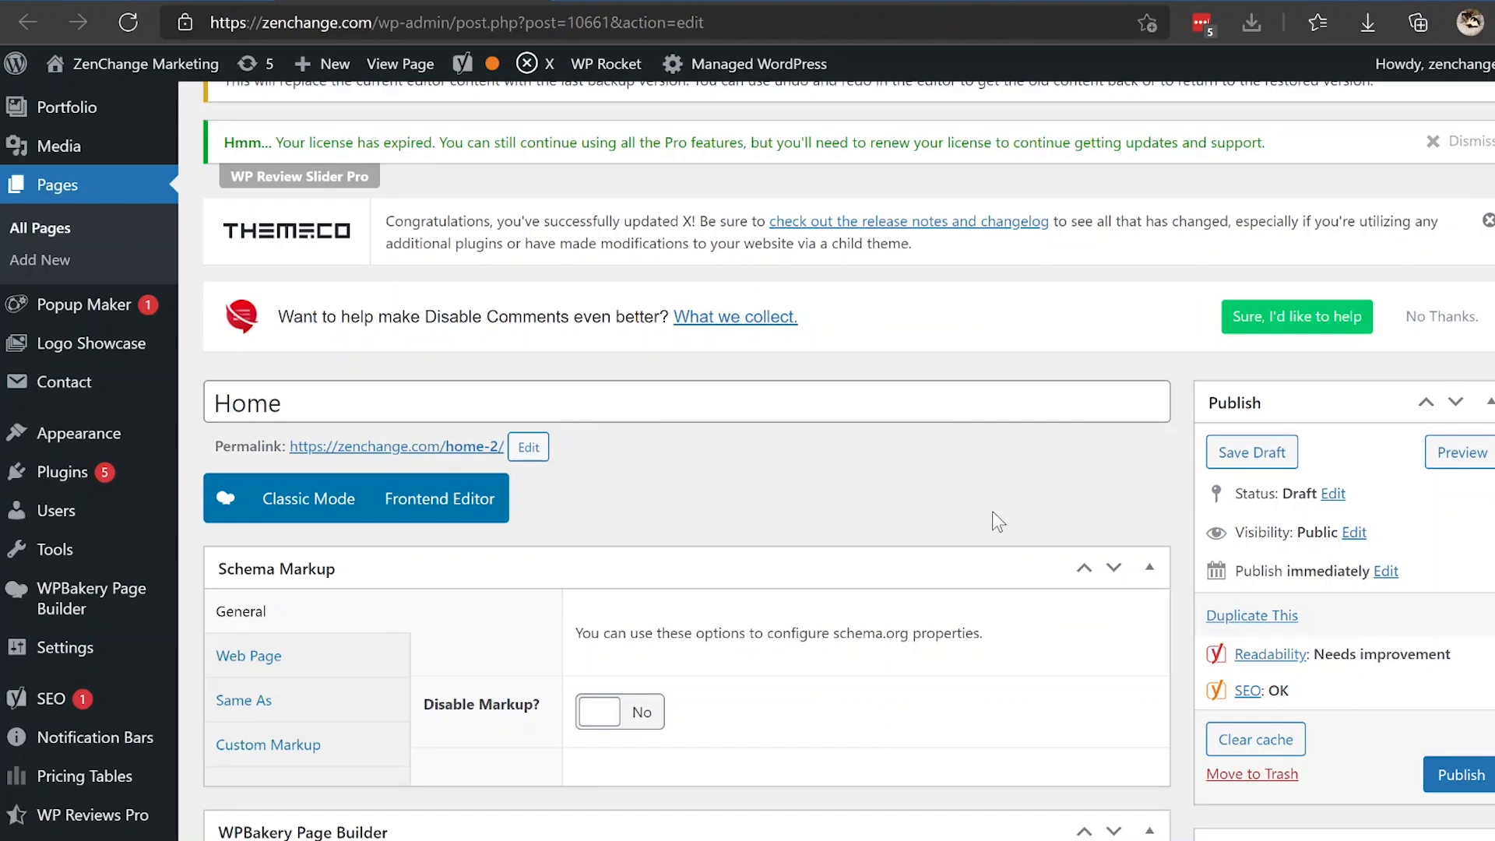
{"action": "scroll", "coordinate": [992, 511], "scroll_direction": "down", "scroll_amount": 7}
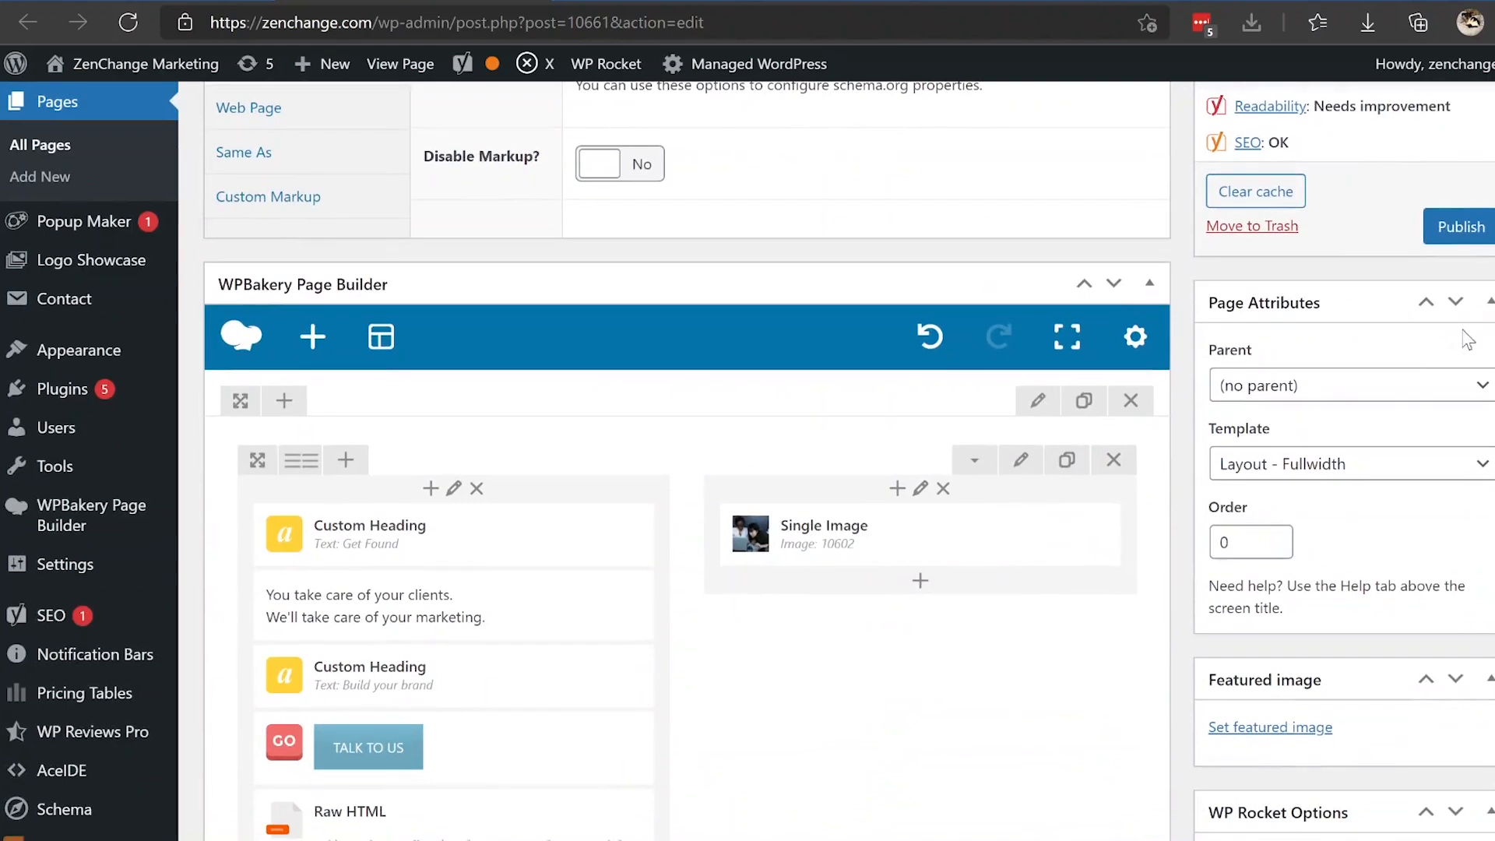
{"action": "left_click", "coordinate": [1345, 386]}
{"action": "scroll", "coordinate": [1413, 607], "scroll_direction": "down", "scroll_amount": 12}
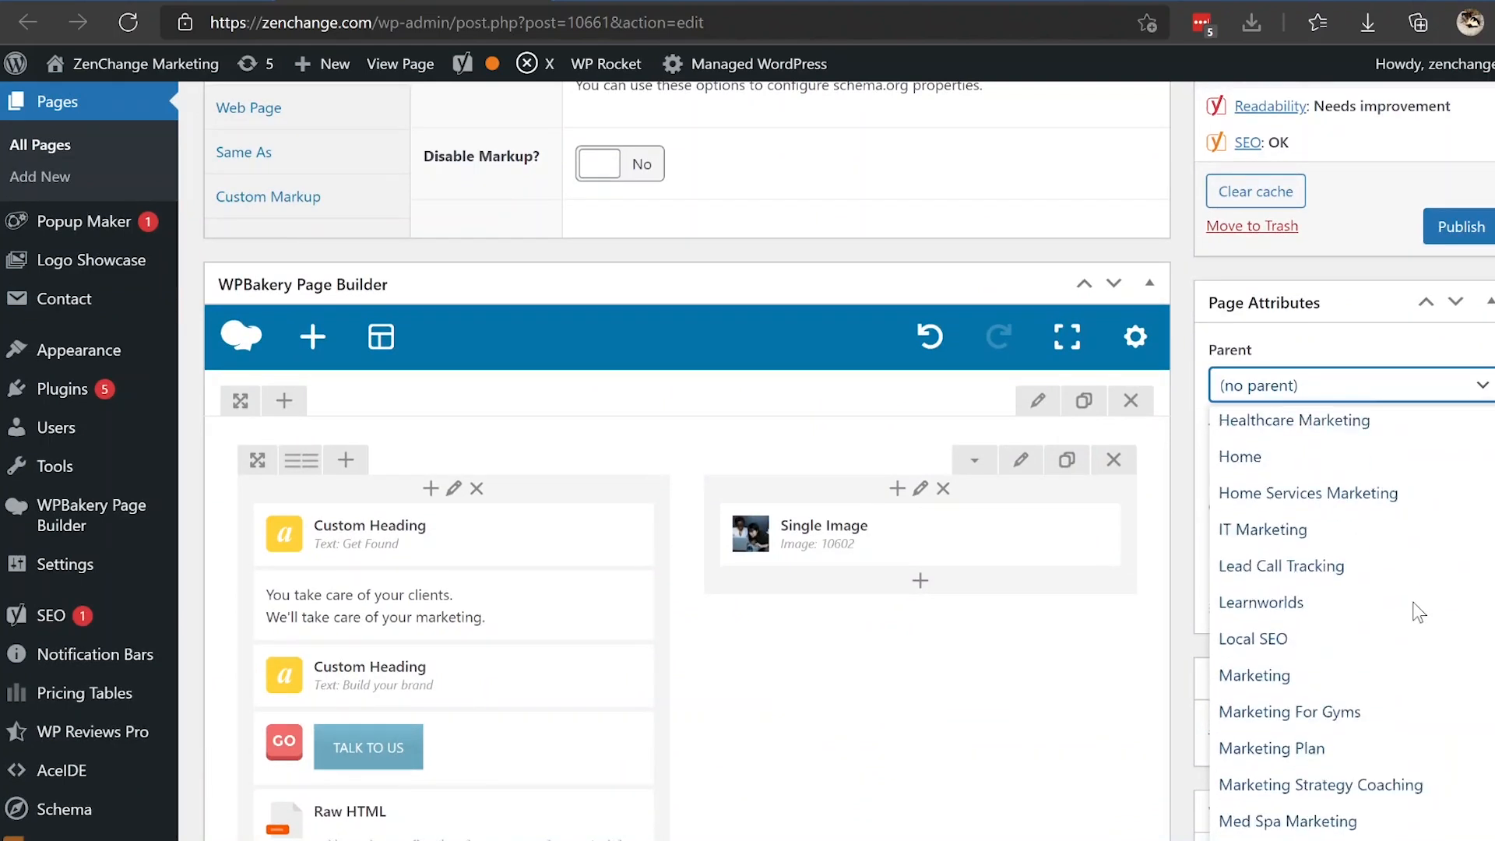
{"action": "scroll", "coordinate": [1418, 612], "scroll_direction": "up", "scroll_amount": 2}
{"action": "scroll", "coordinate": [1417, 612], "scroll_direction": "up", "scroll_amount": 3}
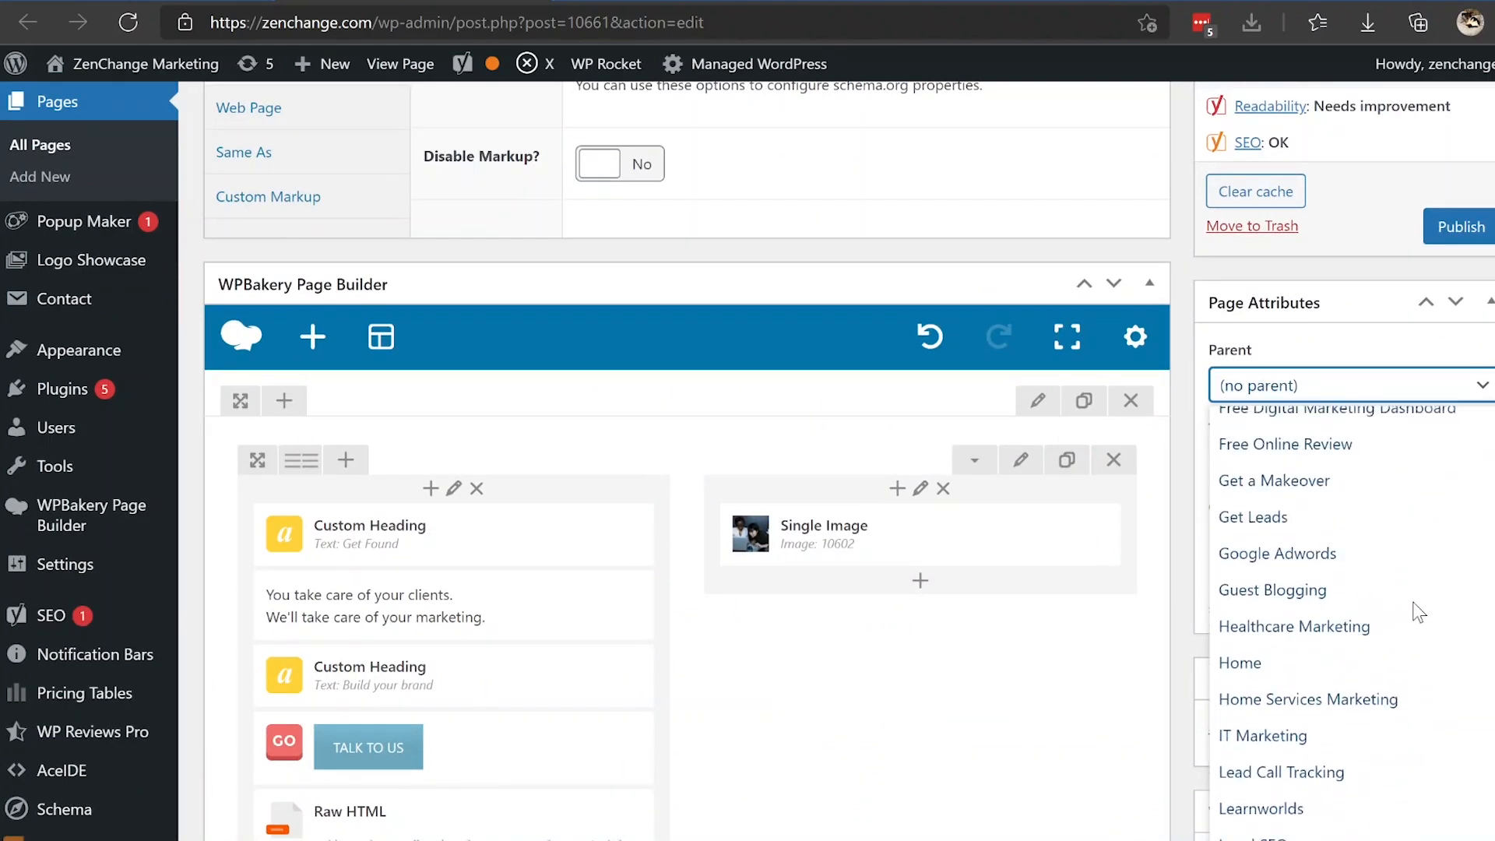
{"action": "left_click", "coordinate": [1189, 633]}
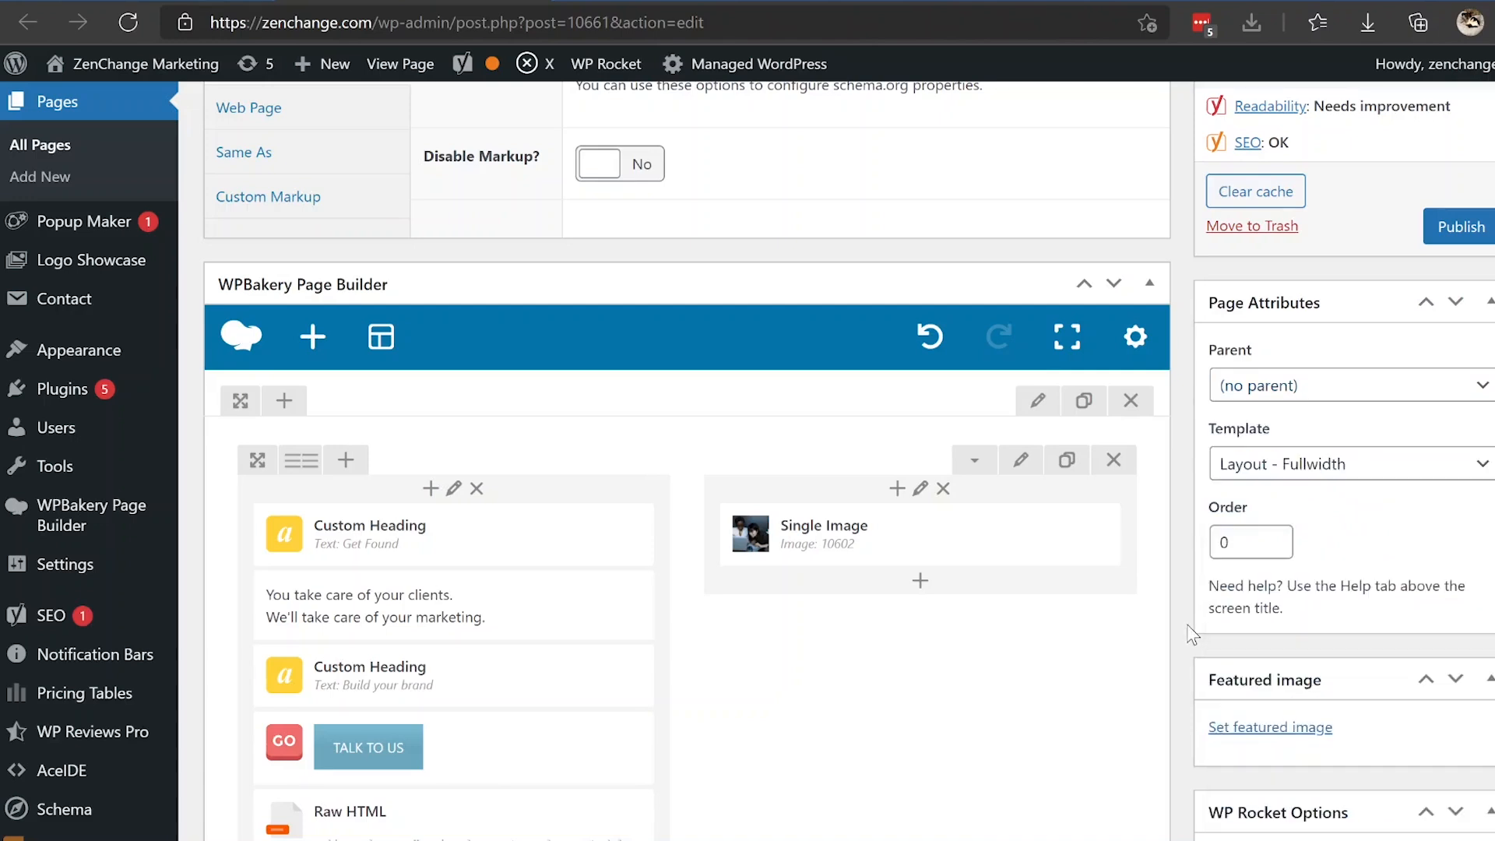